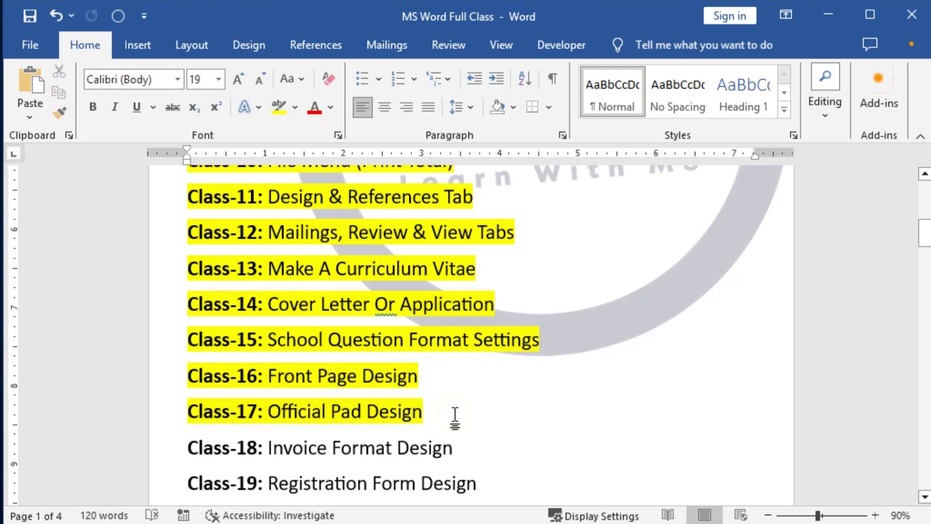
Select entries in the Class-13 to Class-17 lines, undoing an accidental text move.
scroll(456, 416, down, 3)
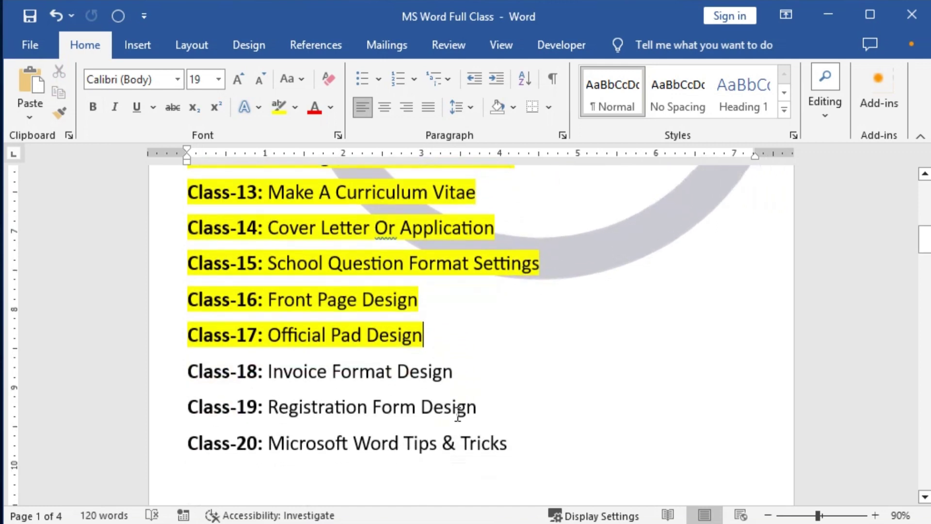
scroll(457, 412, down, 3)
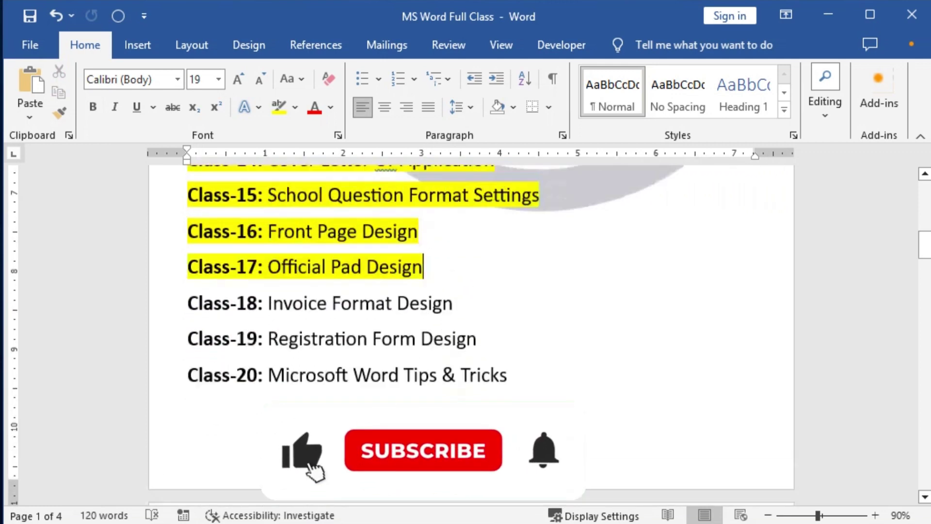
scroll(457, 412, up, 3)
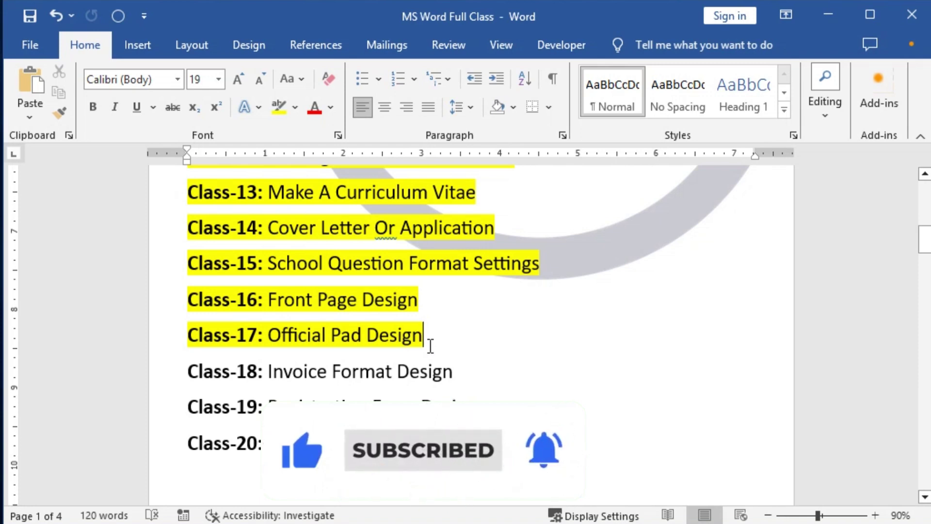
click(241, 335)
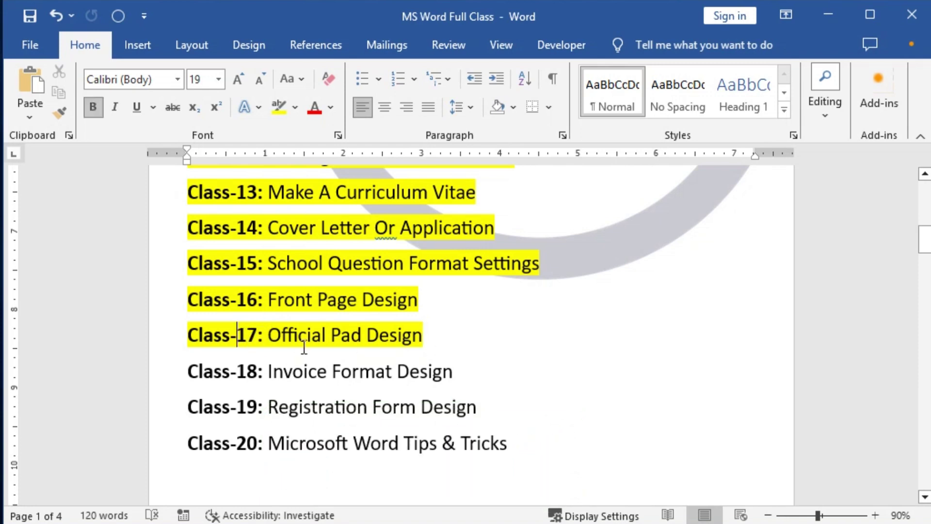
double_click(266, 299)
scroll(485, 330, up, 1)
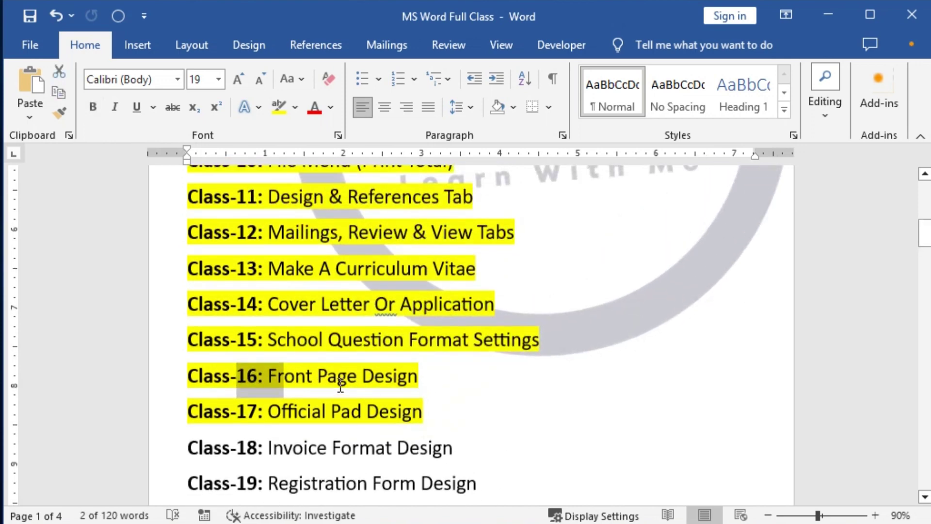
drag(342, 377, 347, 378)
key(ctrl+z)
drag(342, 344, 409, 345)
scroll(425, 427, up, 1)
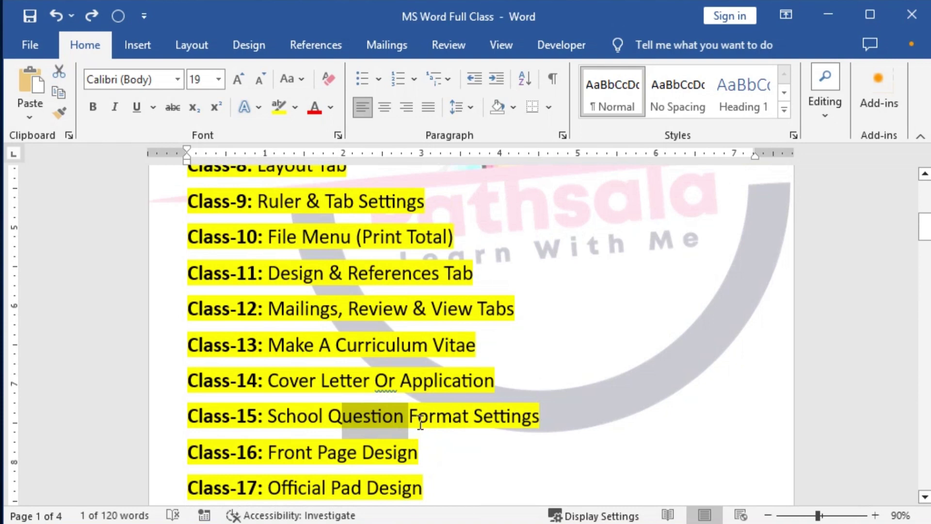
drag(297, 416, 369, 415)
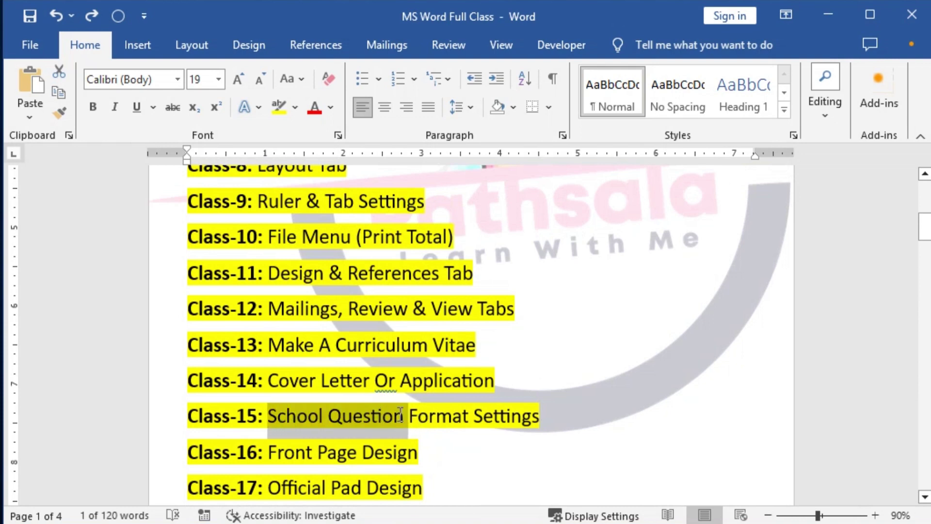
drag(288, 381, 374, 382)
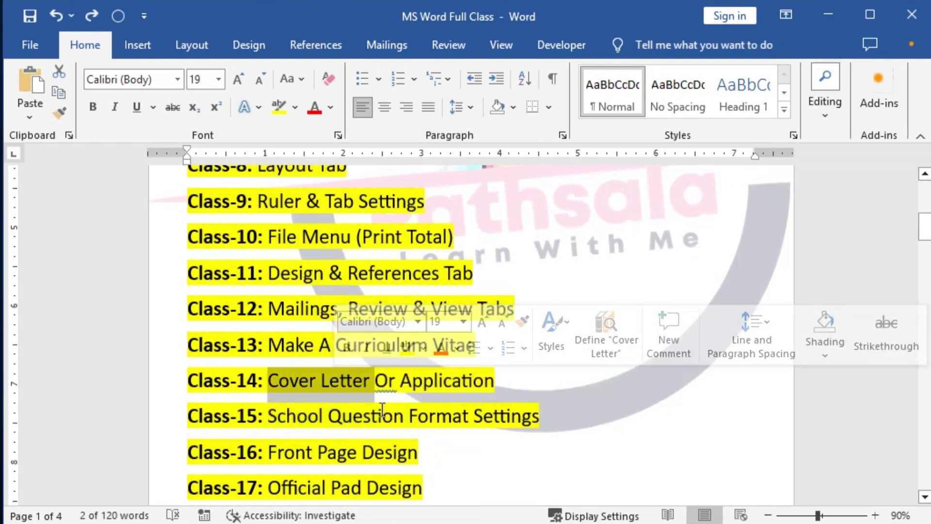
drag(313, 347, 429, 345)
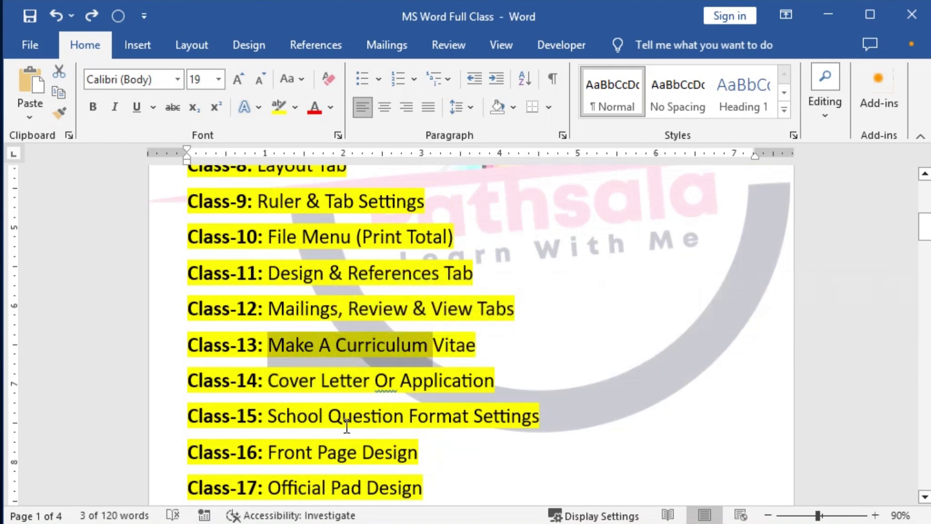
scroll(350, 424, up, 3)
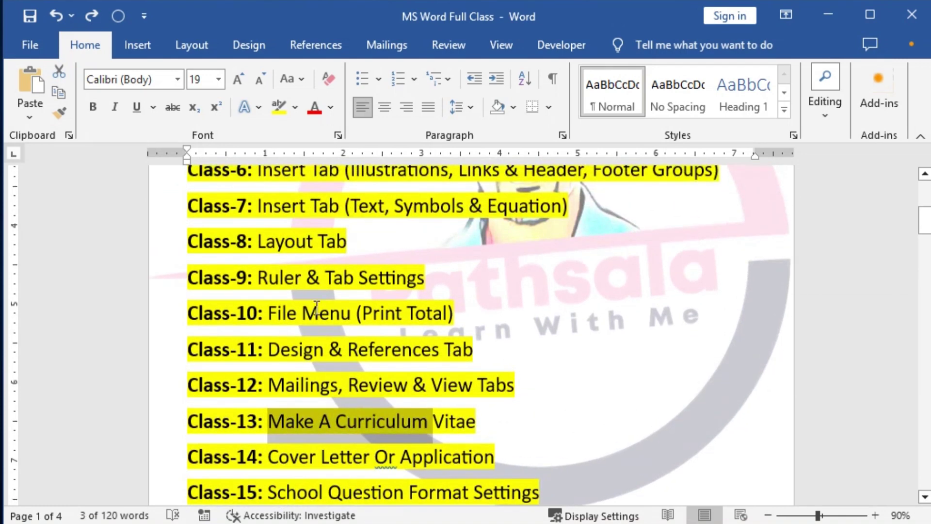
Look through the Insert, Layout, Design and References ribbons, then return to Home.
click(130, 45)
click(199, 47)
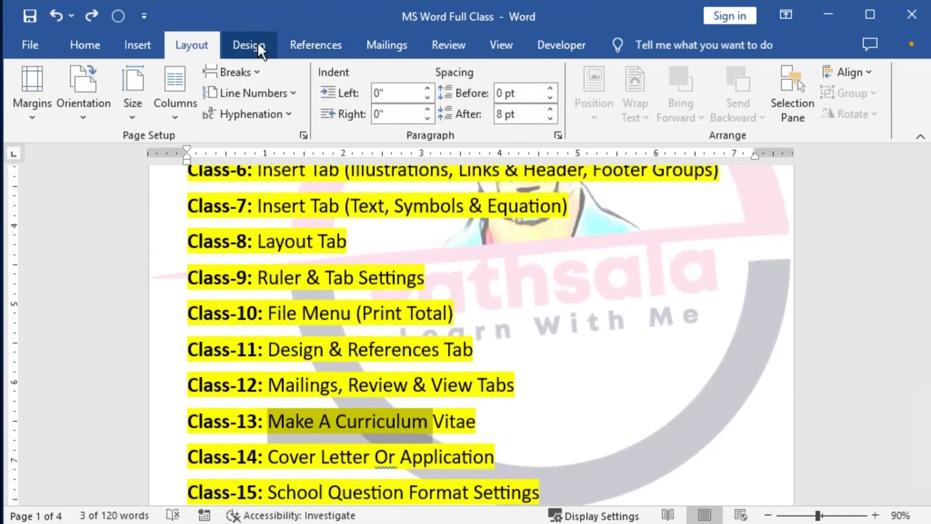
click(257, 41)
click(316, 44)
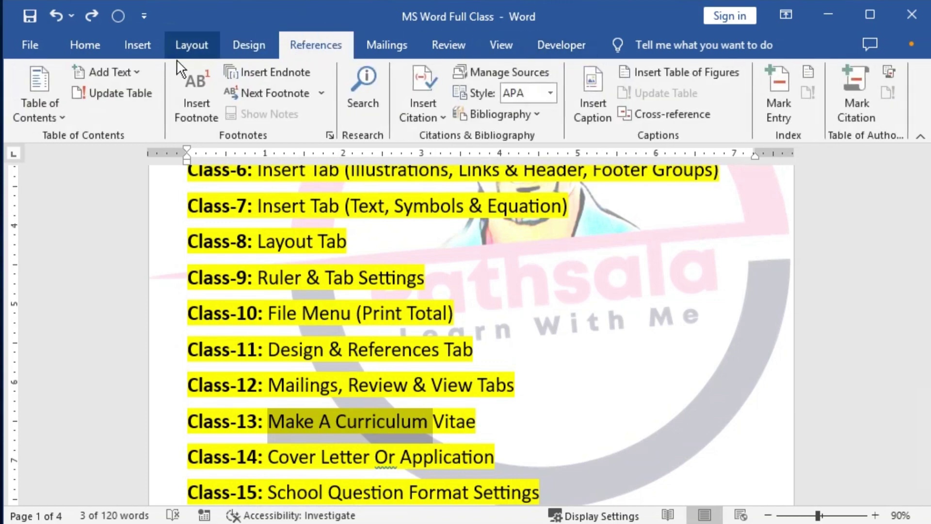
click(87, 45)
Select the whole Class-17 line, then clear the selection.
scroll(379, 349, up, 6)
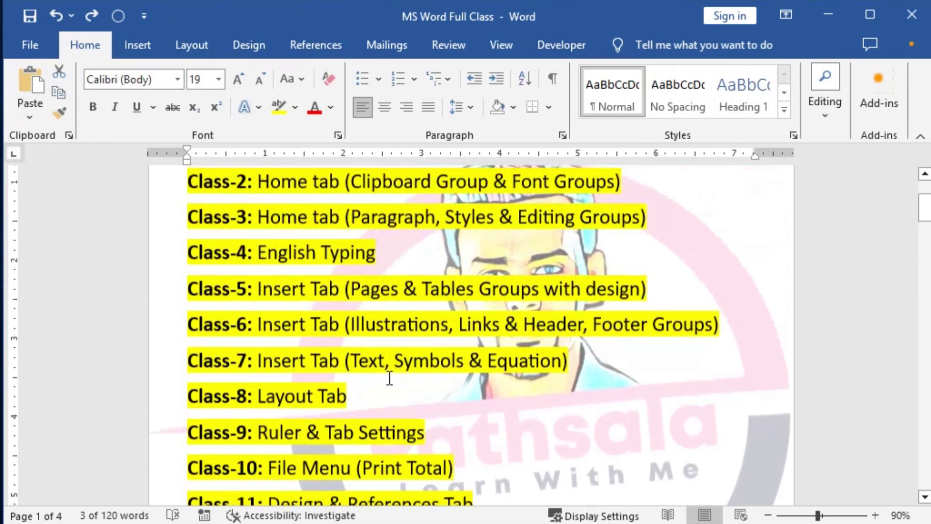
scroll(390, 378, down, 8)
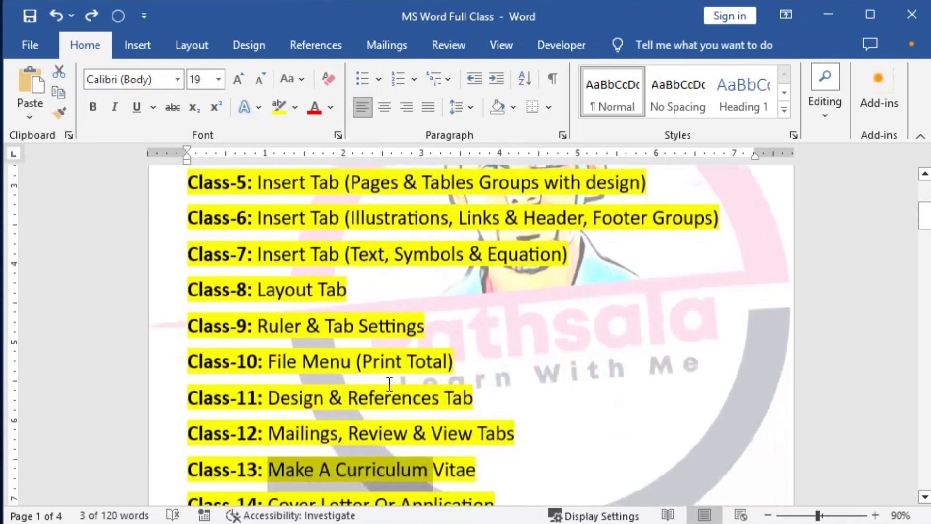
scroll(391, 384, down, 4)
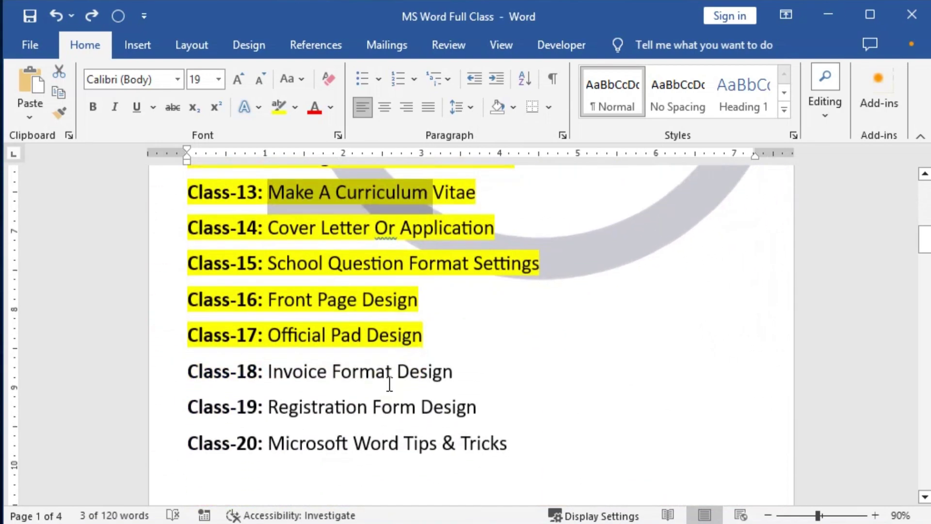
click(189, 371)
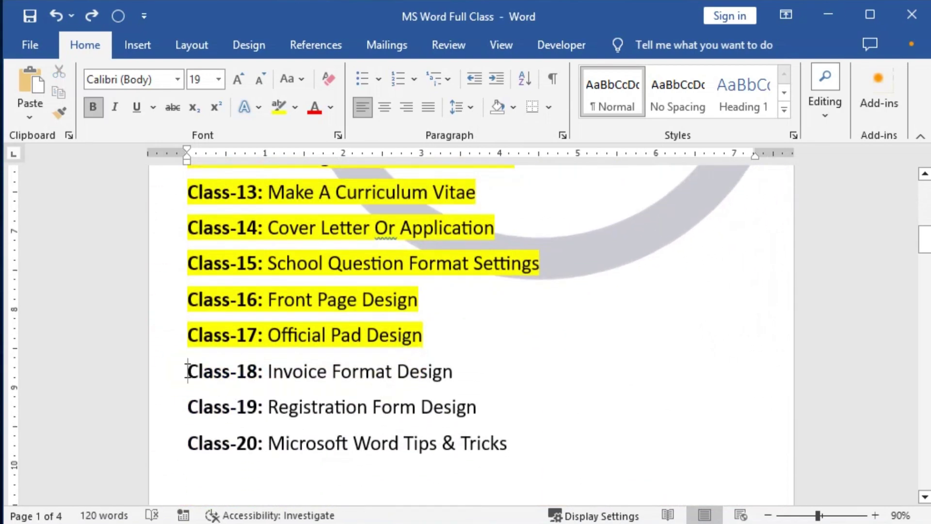
key(shift+Down)
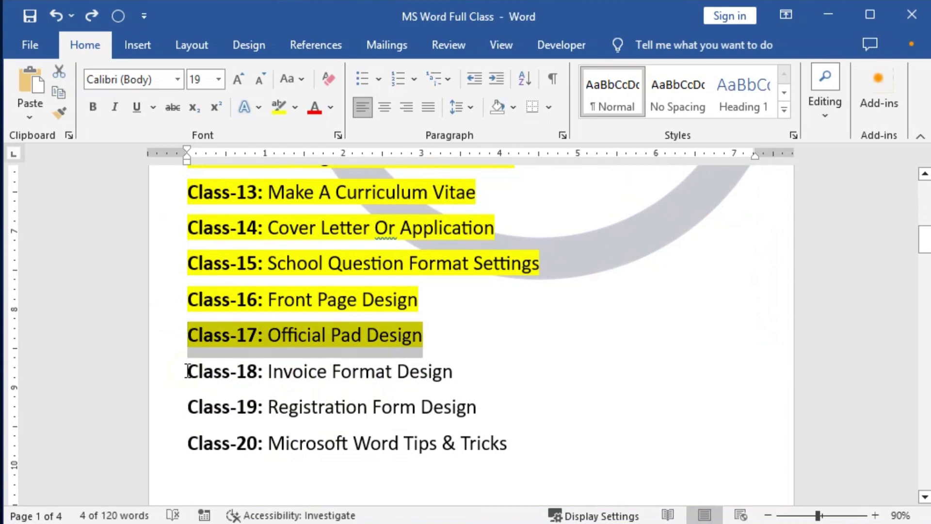
click(333, 336)
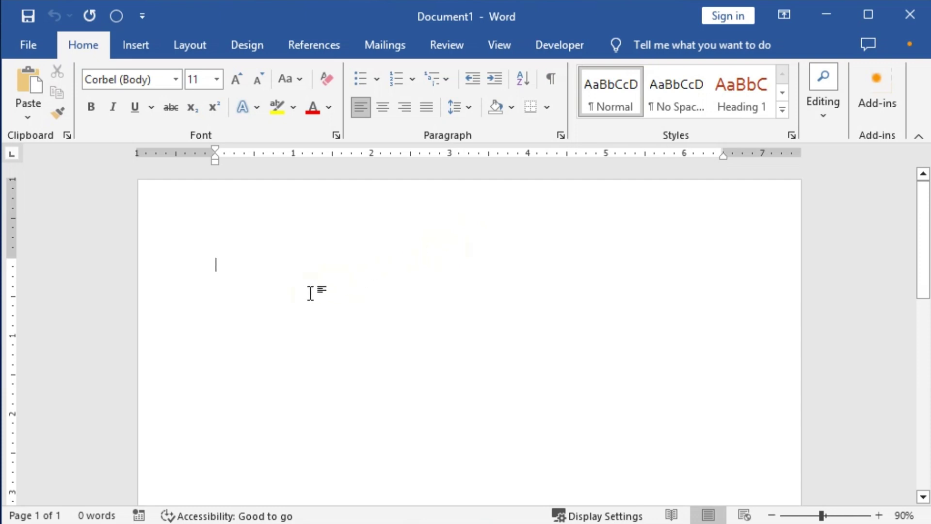
Set all four margins to 0.3 inch and the paper size to A4 in Page Setup.
key(alt)
key(p)
key(m)
key(a)
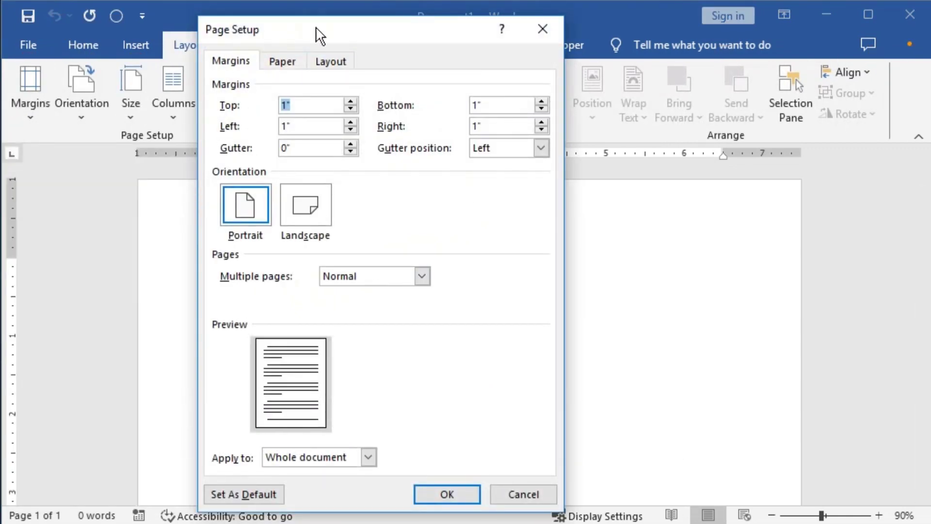
drag(316, 34, 288, 29)
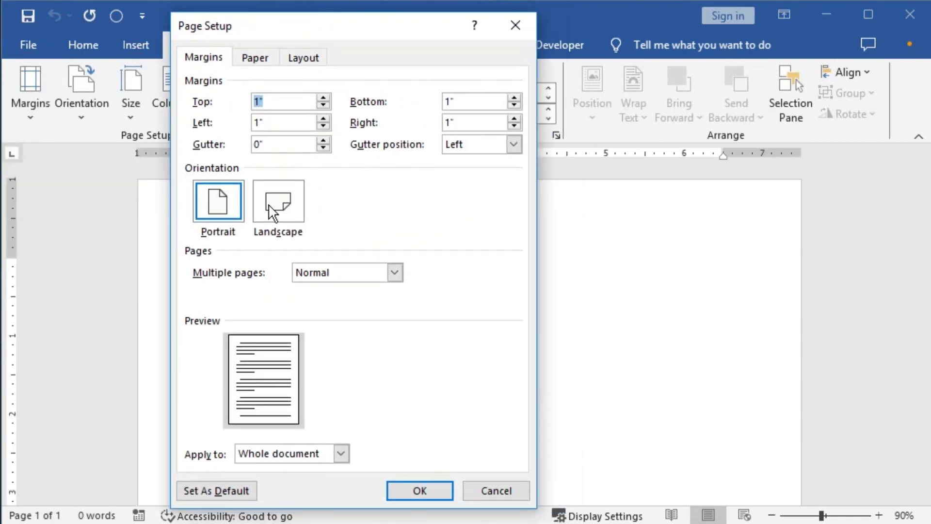
key(Tab)
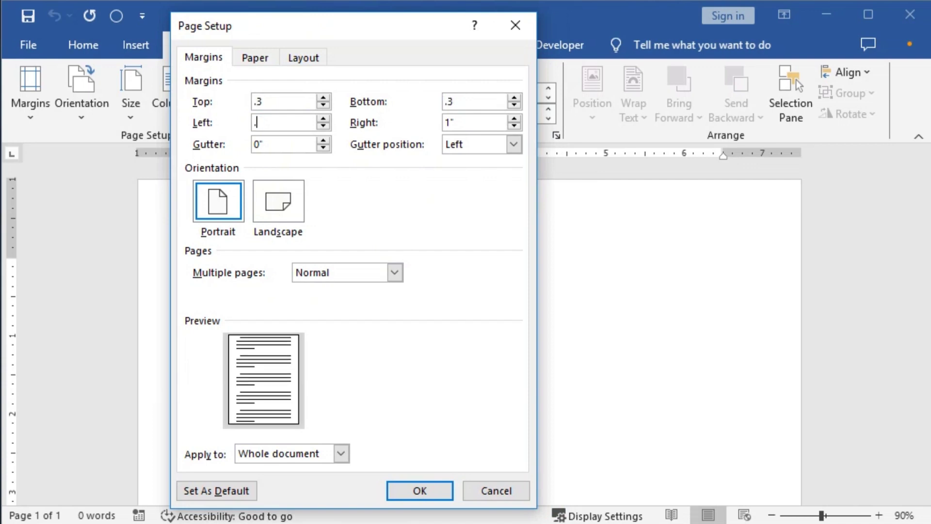
key(Tab)
text(.3)
click(257, 66)
click(234, 100)
scroll(244, 165, down, 1)
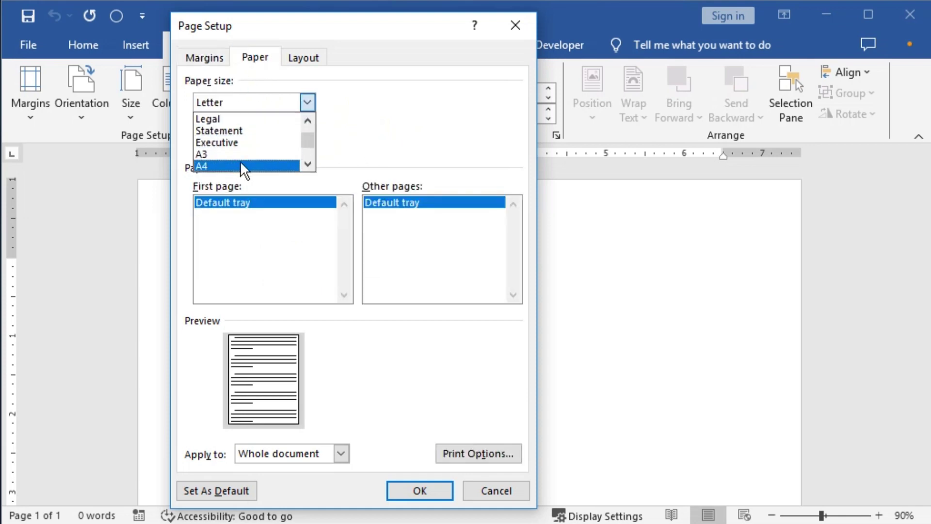
click(242, 166)
click(429, 491)
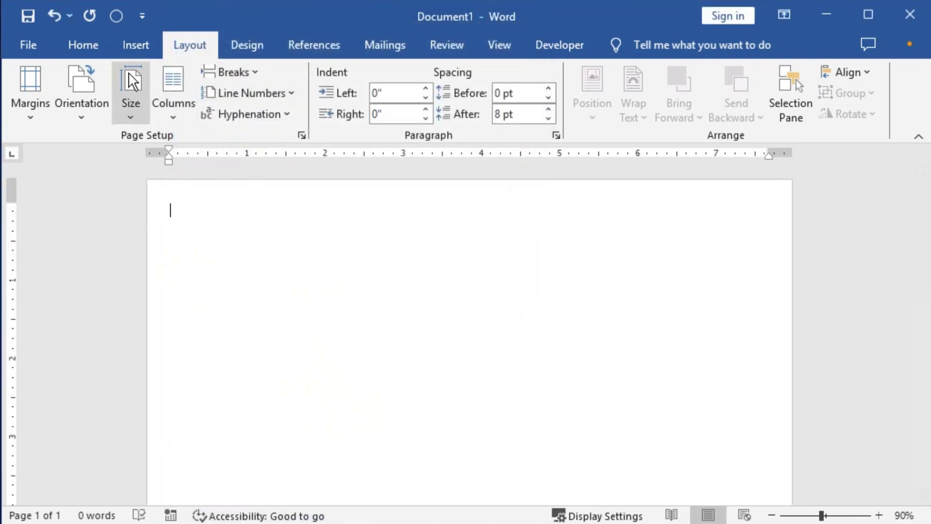
Draw a wide rectangle across the top of the page and remove its outline.
click(145, 42)
click(268, 71)
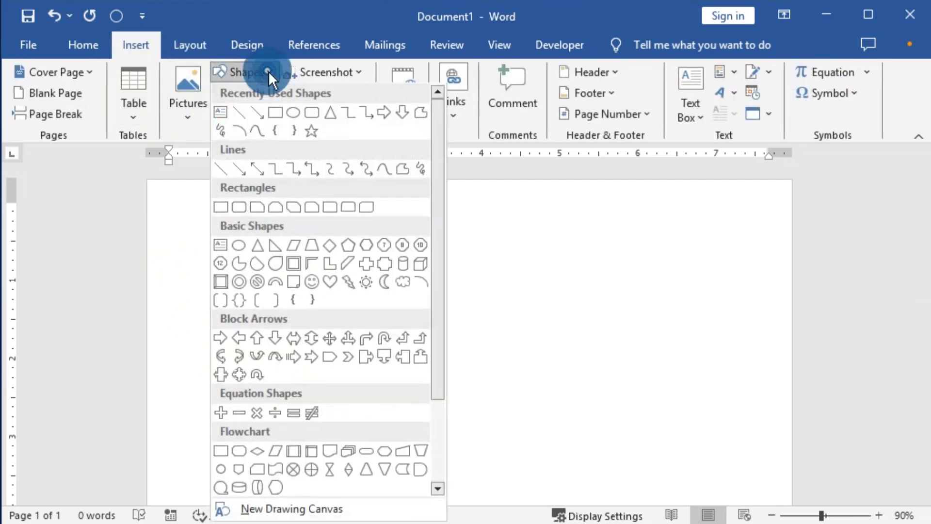
click(269, 109)
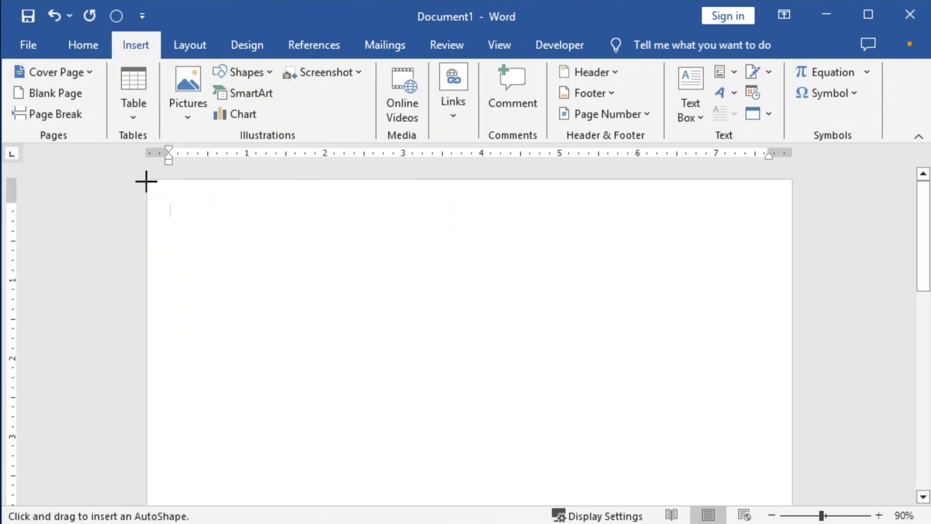
drag(146, 180, 809, 245)
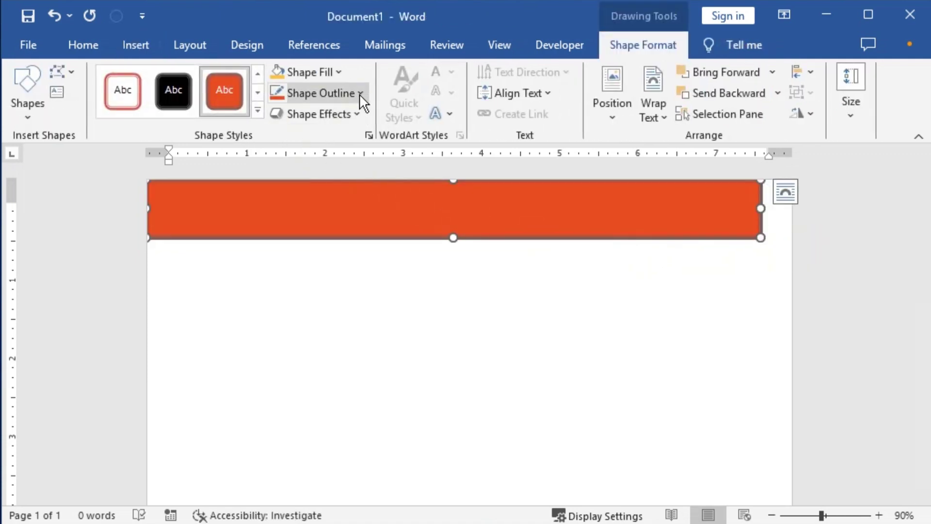
click(359, 95)
click(326, 295)
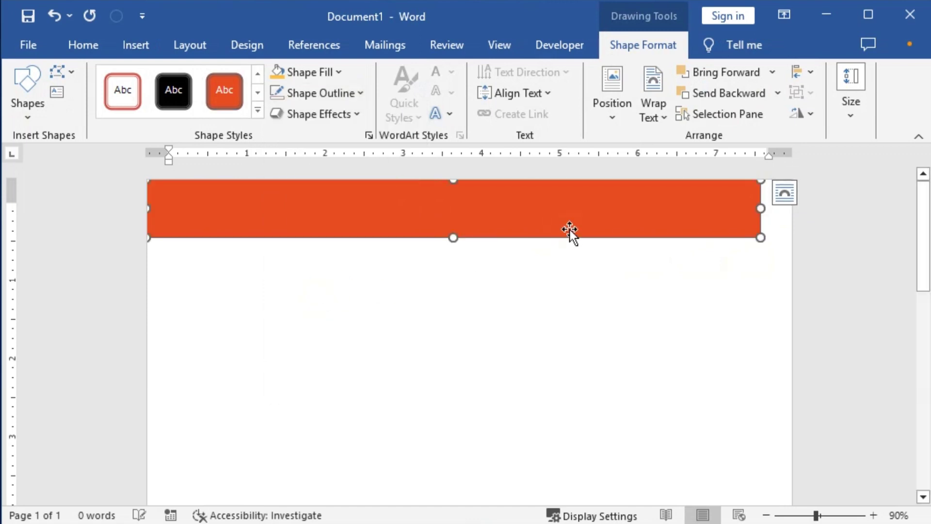
Lower the orange bar, widen it to the page's right edge, and deselect it.
drag(566, 218, 563, 276)
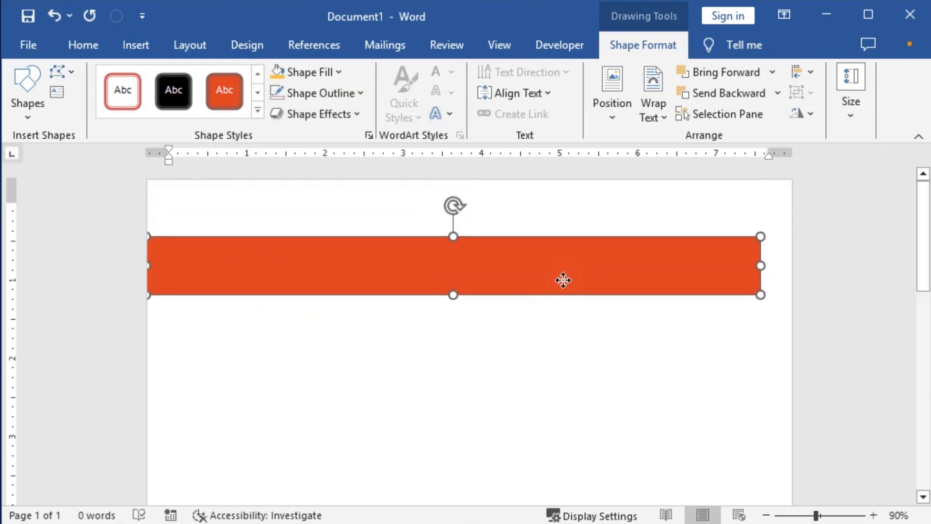
drag(762, 267, 798, 265)
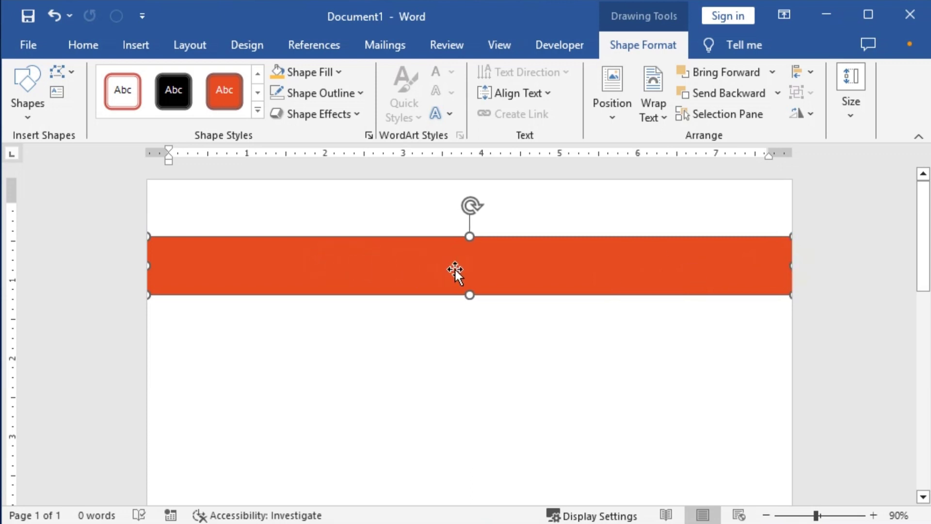
drag(455, 270, 457, 289)
click(301, 229)
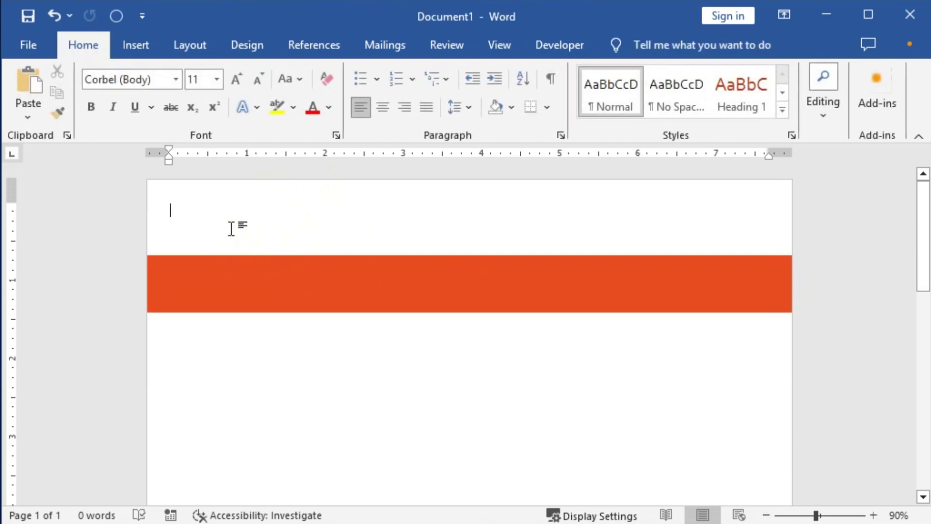
Insert the Logo-01 picture from the Downloads folder.
click(135, 46)
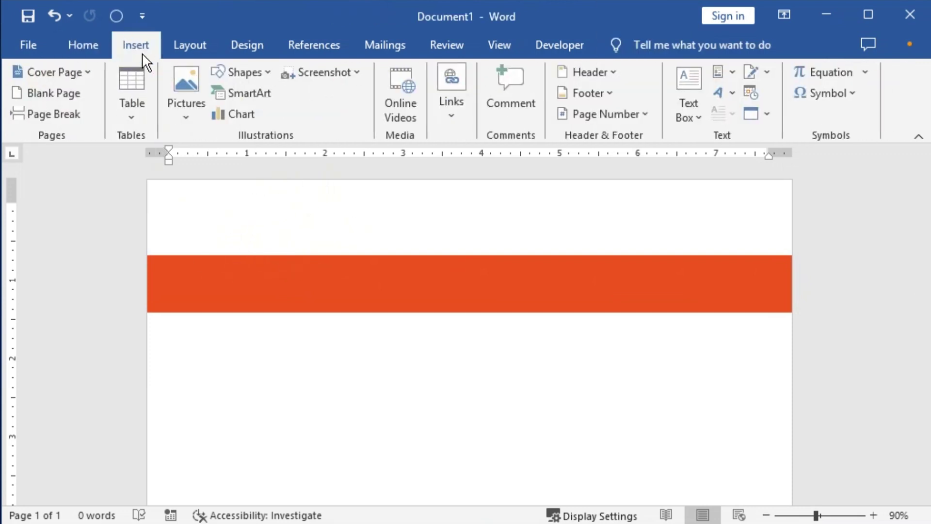
click(201, 77)
click(231, 156)
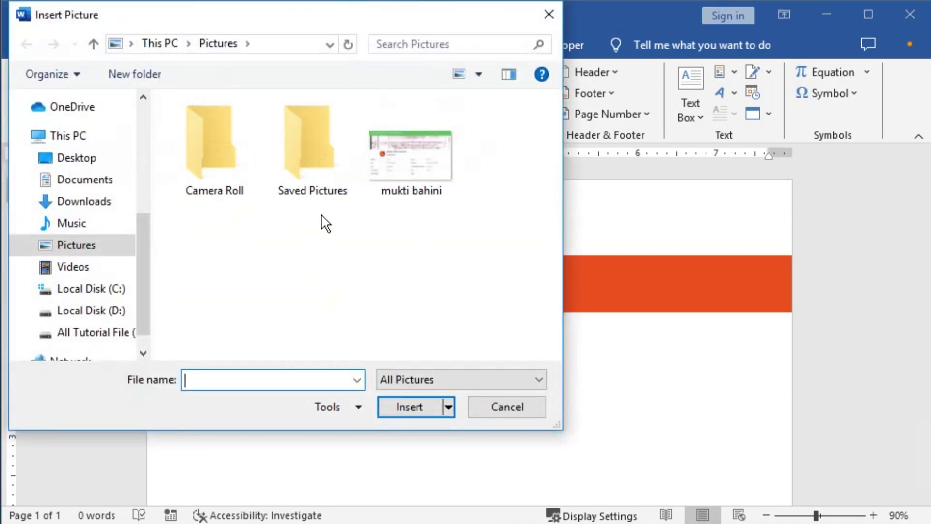
scroll(145, 270, down, 1)
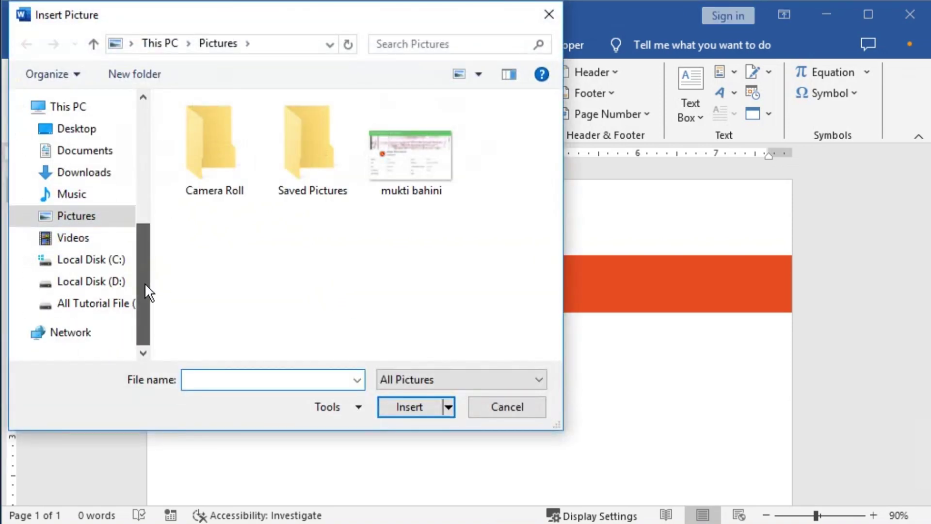
click(112, 304)
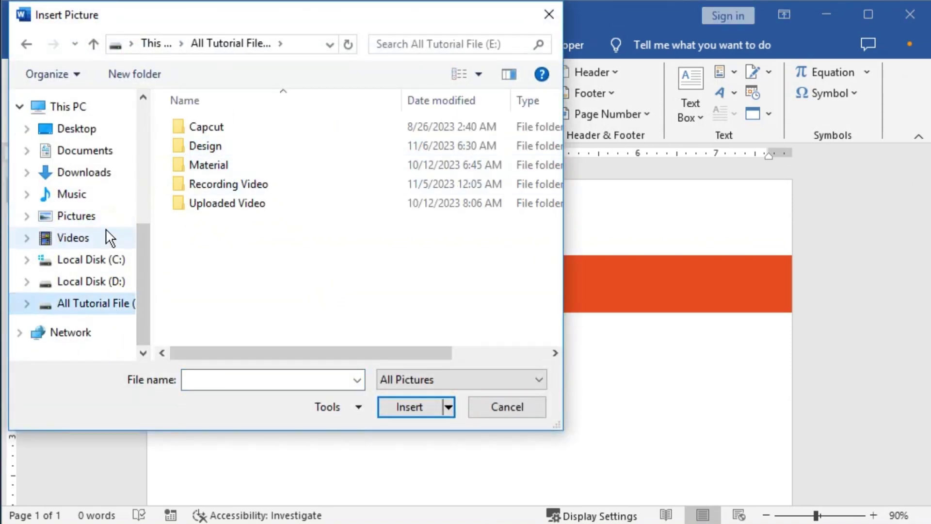
click(80, 152)
click(82, 172)
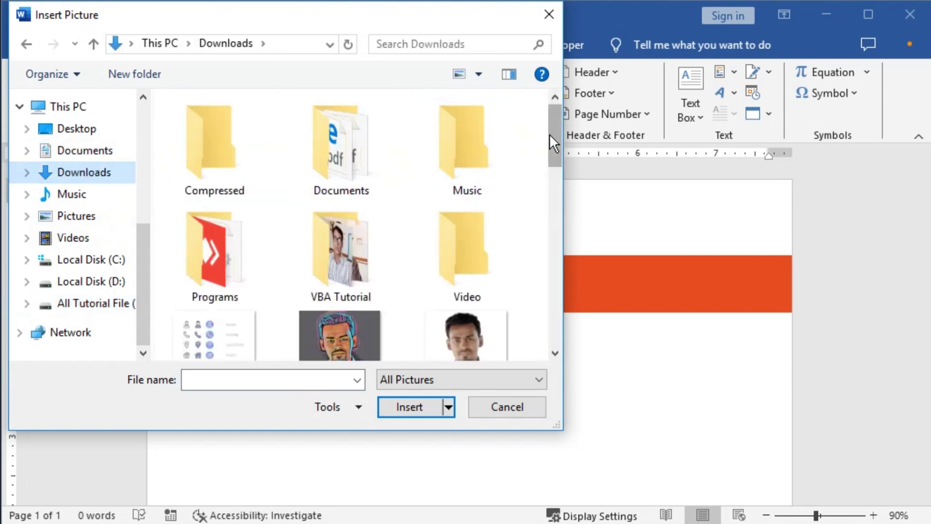
drag(550, 135, 551, 242)
click(219, 286)
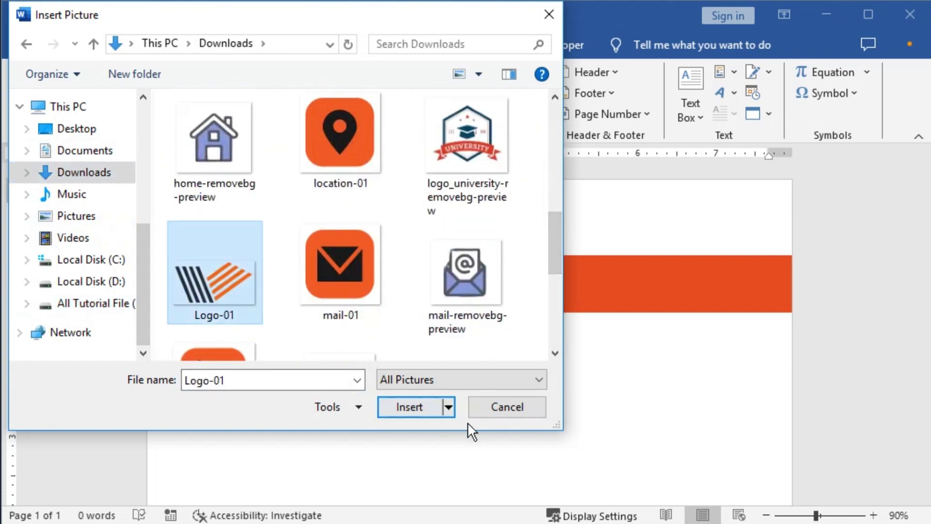
click(410, 407)
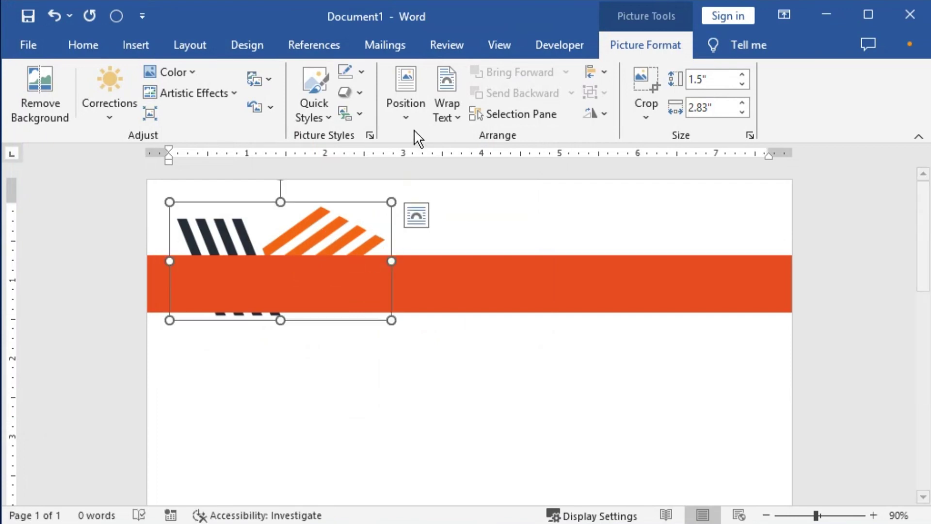
Set the logo to float In Front of Text and apply a brightness/contrast correction.
click(461, 118)
click(489, 261)
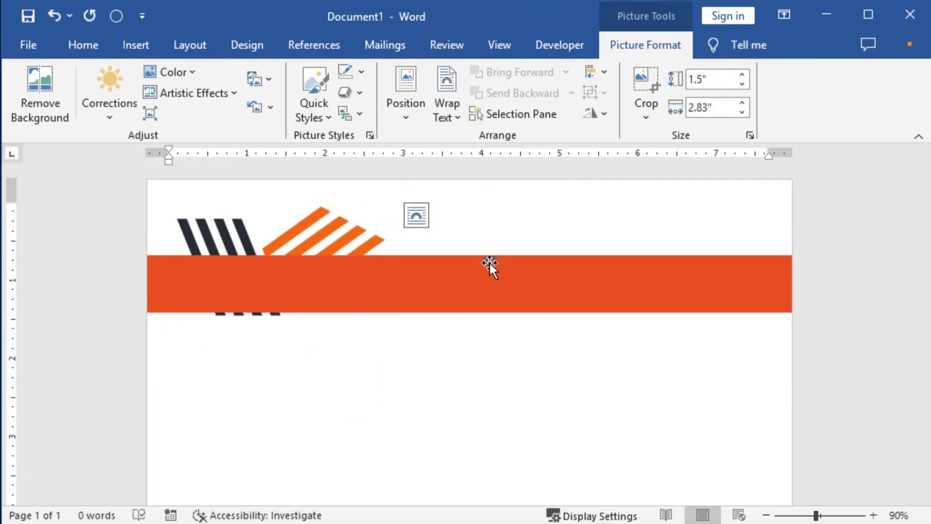
drag(311, 265, 377, 376)
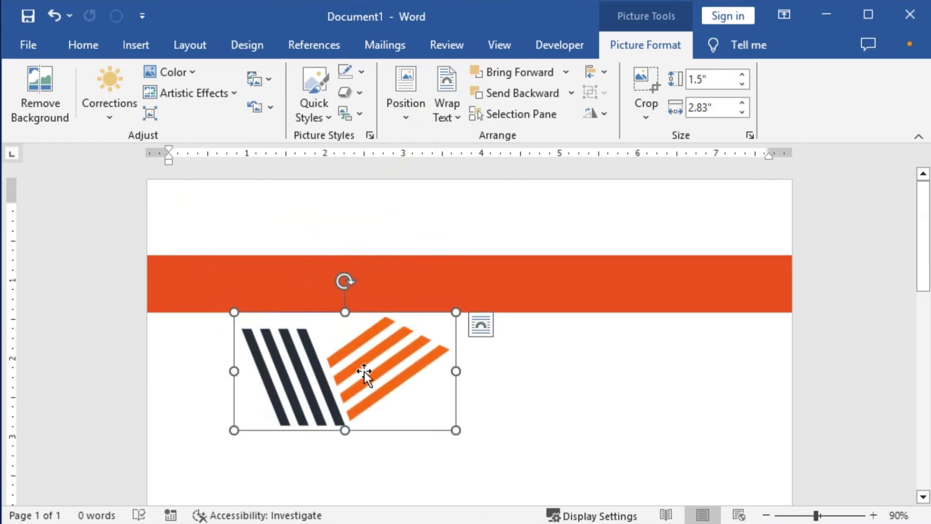
click(102, 121)
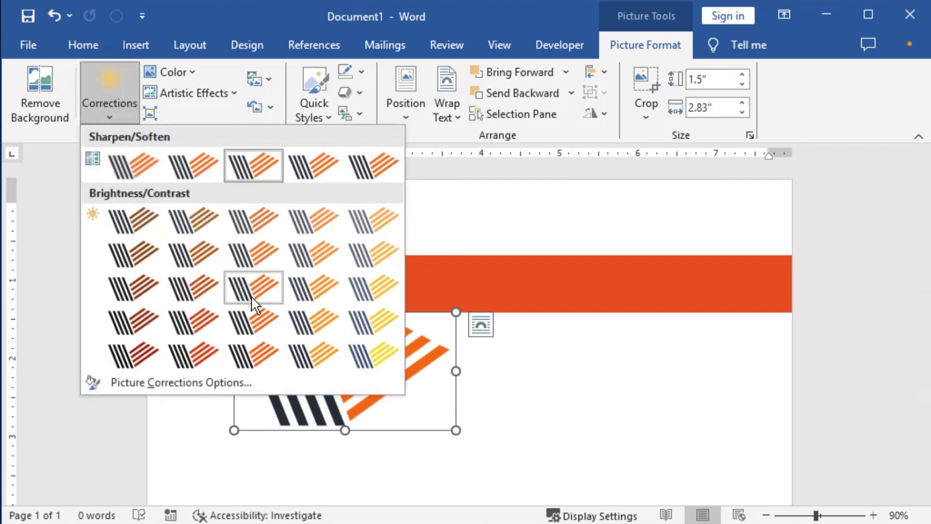
click(260, 350)
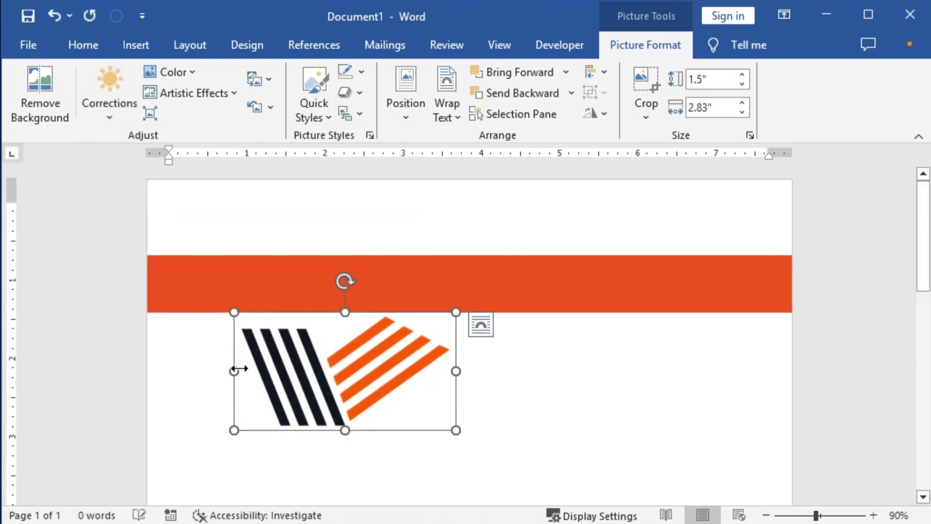
Position the logo above the orange bar and shrink it to about 1.06" × 1.99".
drag(381, 401, 467, 302)
drag(430, 332, 342, 257)
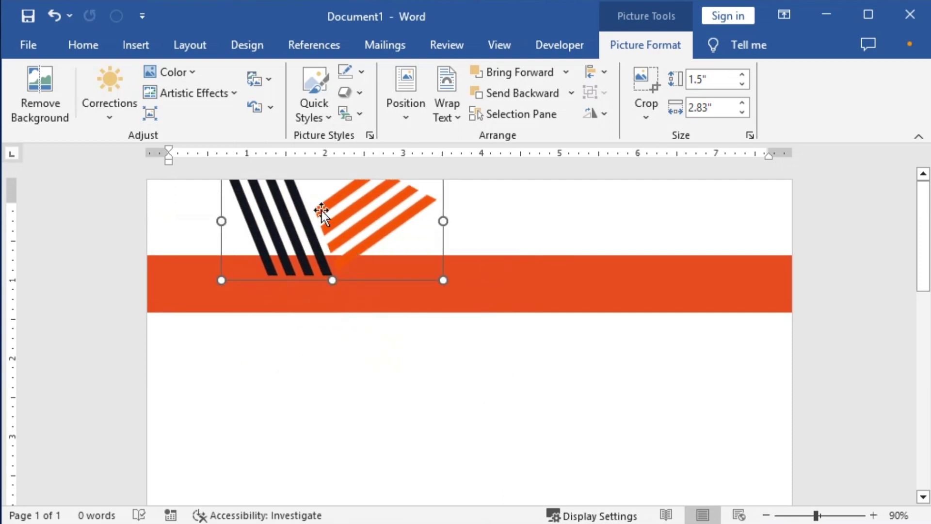
key(ctrl+z)
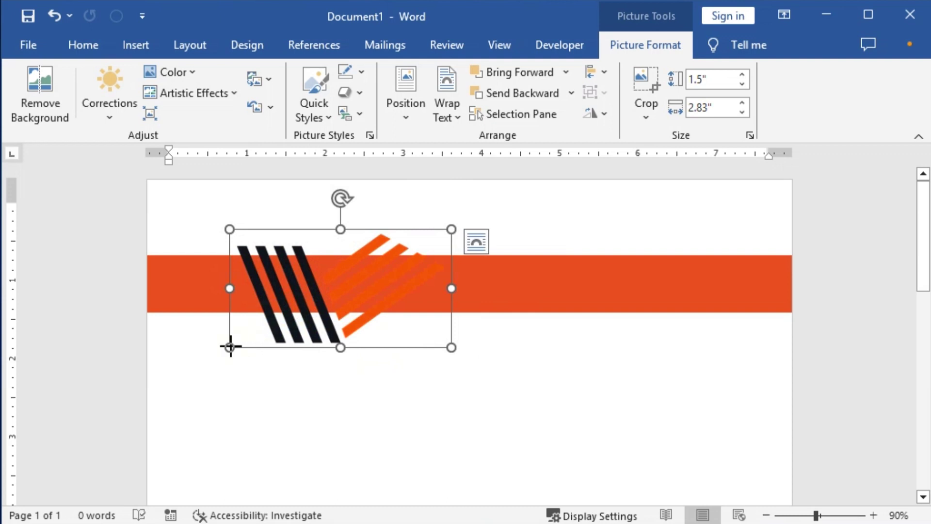
mouse_move(230, 346)
mouse_down()
mouse_move(301, 310)
mouse_move(304, 243)
mouse_move(285, 259)
mouse_move(296, 255)
mouse_up()
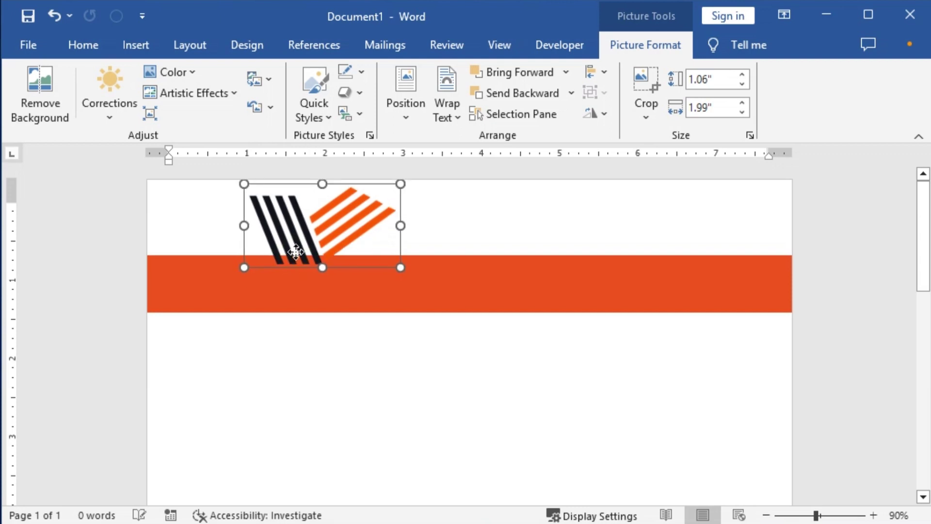
click(489, 283)
Nudge the orange bar down two steps with the arrow key.
key(Down)
key(Down)
key(Down)
key(Down)
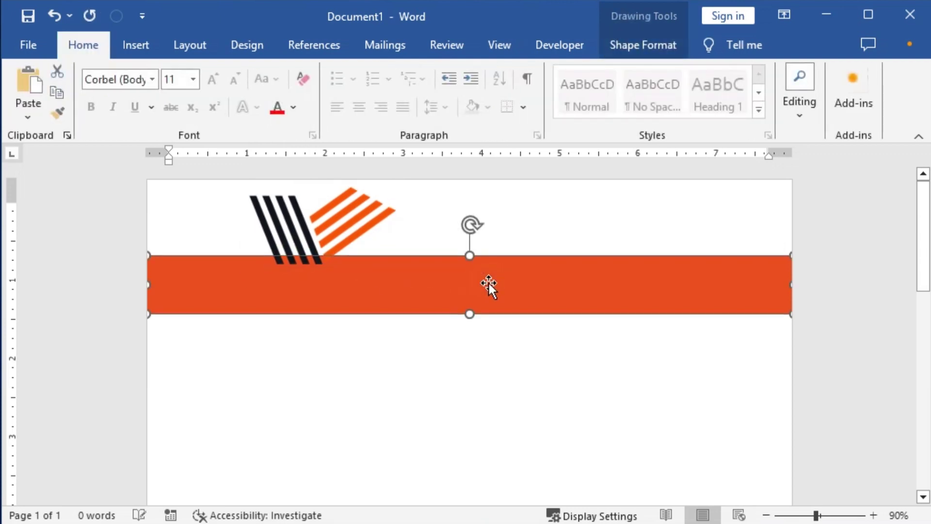
key(Down)
key(Down)
key(Down)
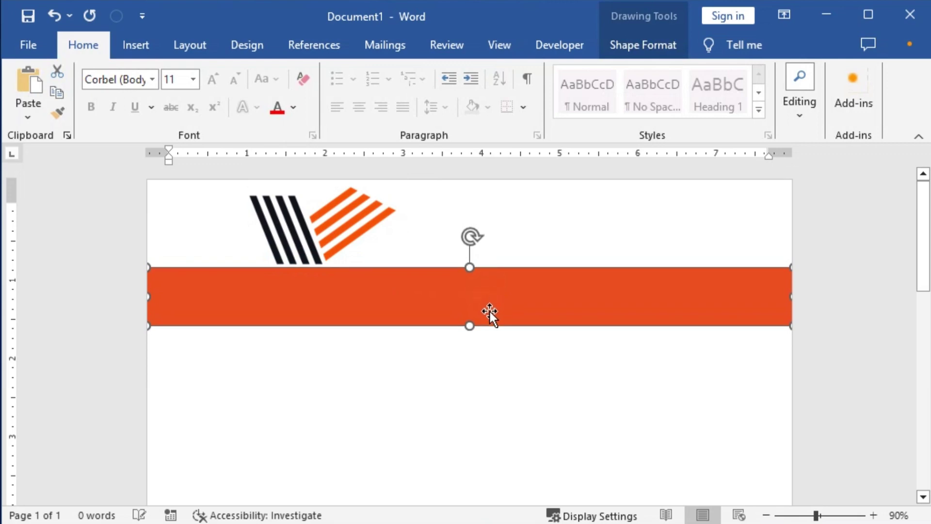
key(ctrl+c)
click(318, 246)
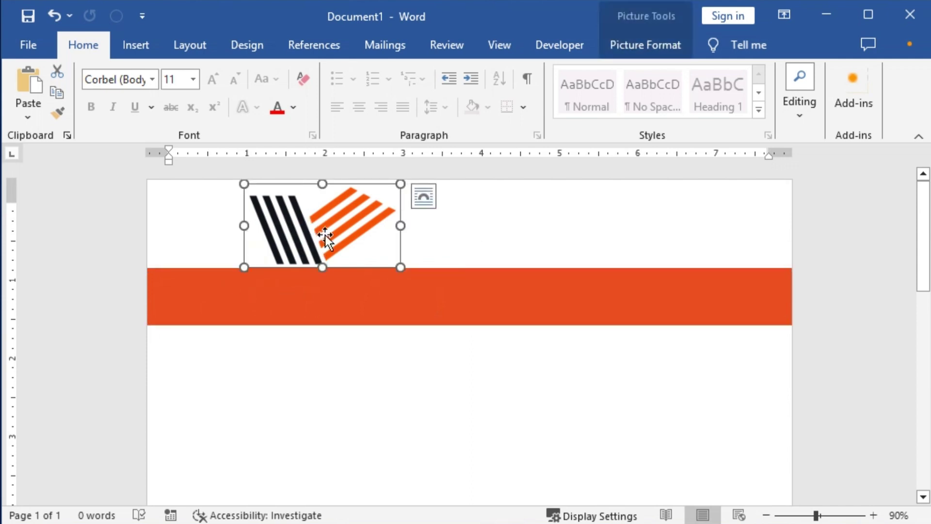
click(322, 301)
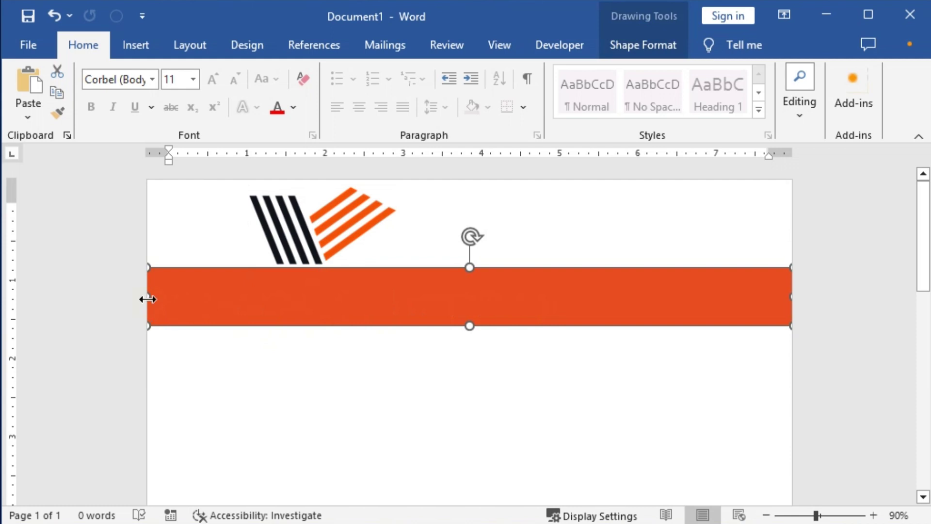
Narrow the bar to the right half and make a shorter copy at the left edge.
drag(148, 299, 447, 295)
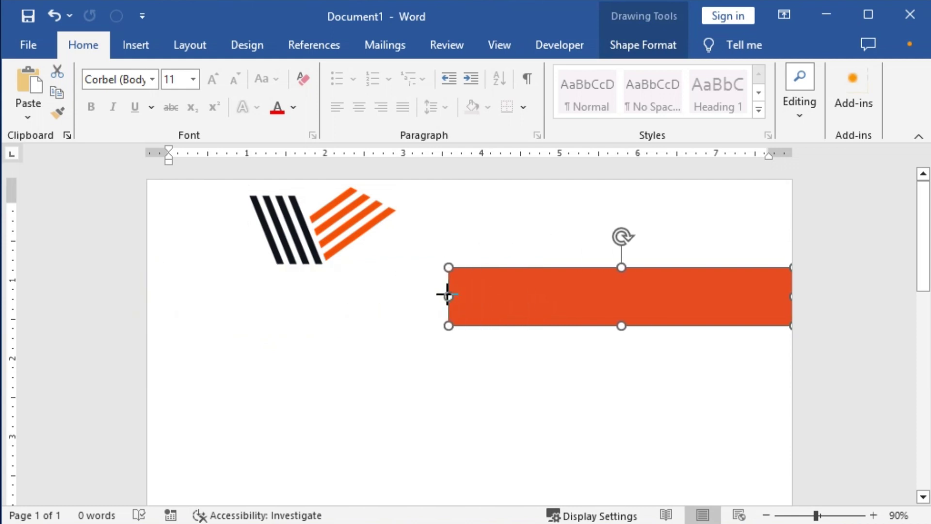
drag(543, 302, 92, 296)
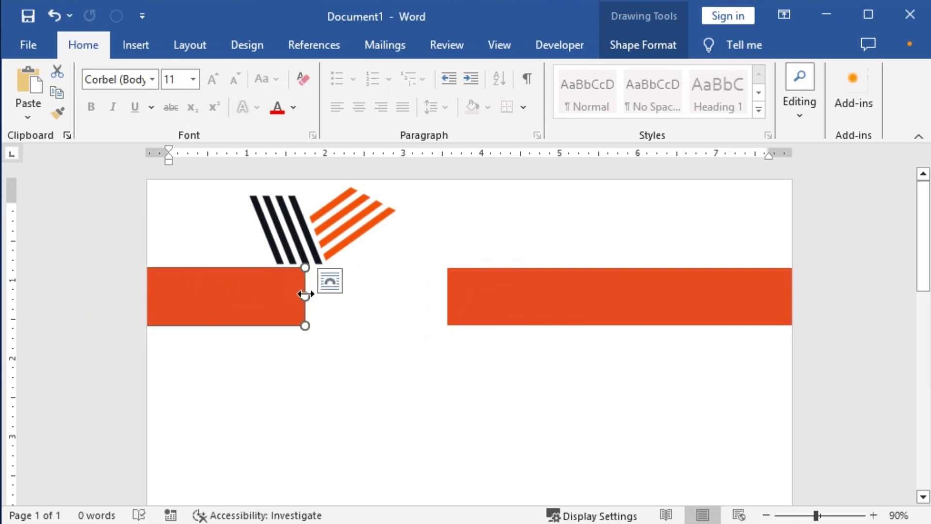
drag(305, 295, 257, 296)
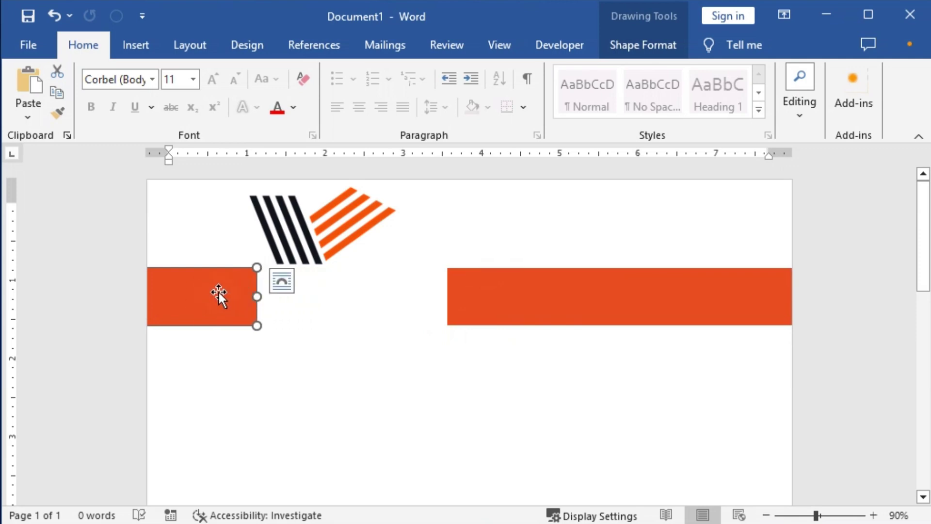
double_click(199, 277)
Fill the short left rectangle dark grey instead of orange.
click(335, 73)
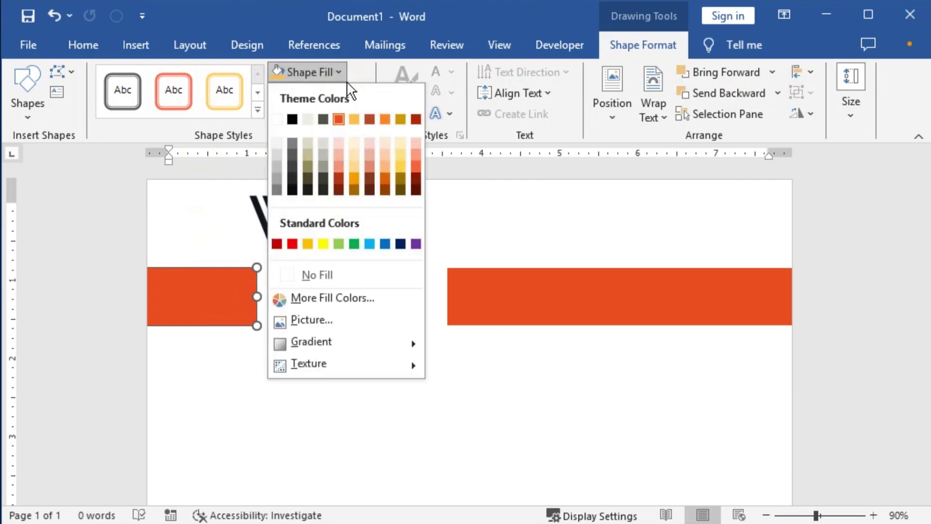
click(292, 118)
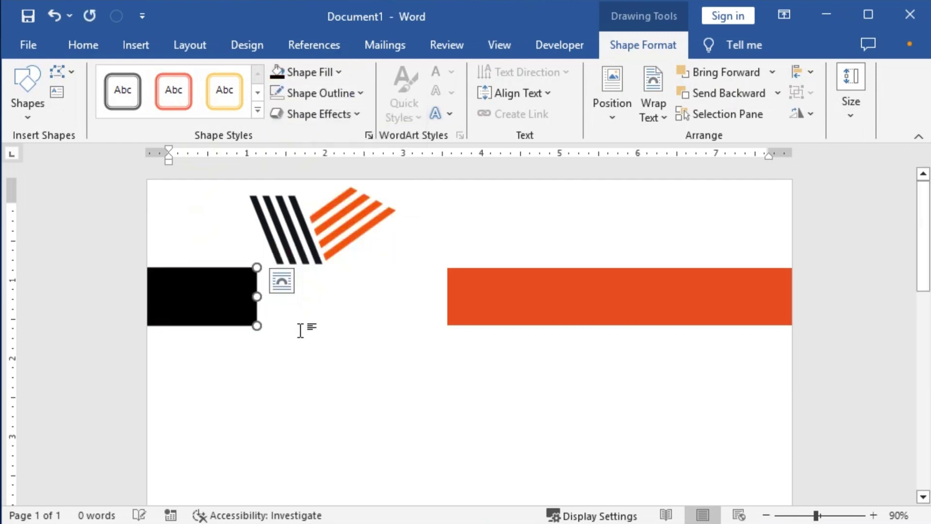
click(339, 72)
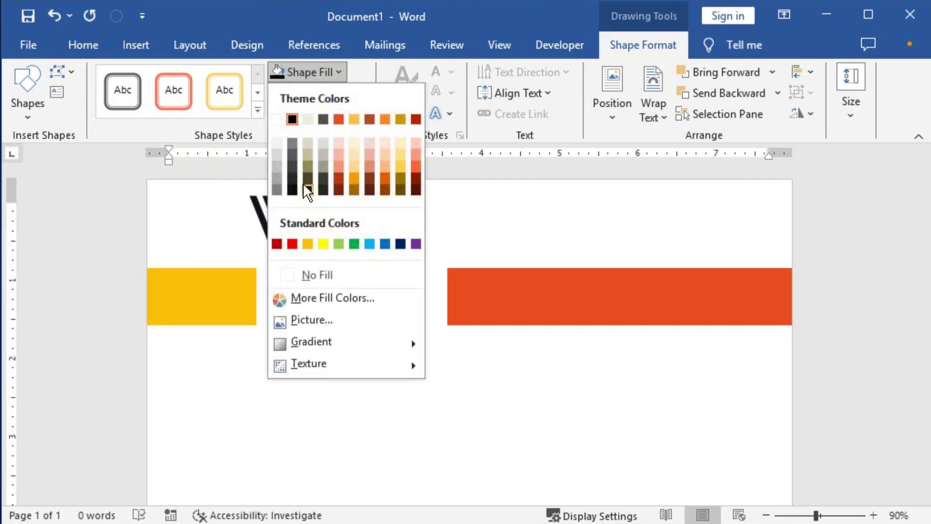
click(292, 176)
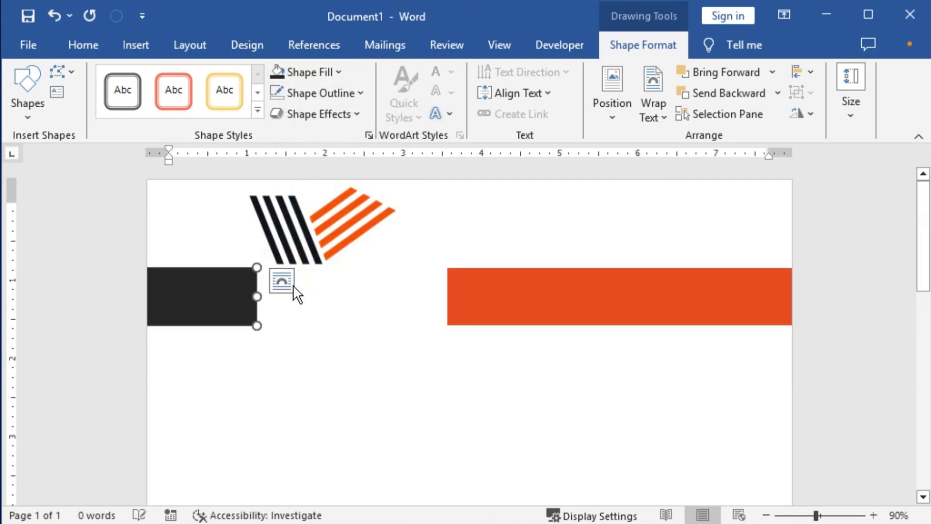
Nudge the striped logo slightly right so it sits above the gap.
click(515, 305)
click(339, 227)
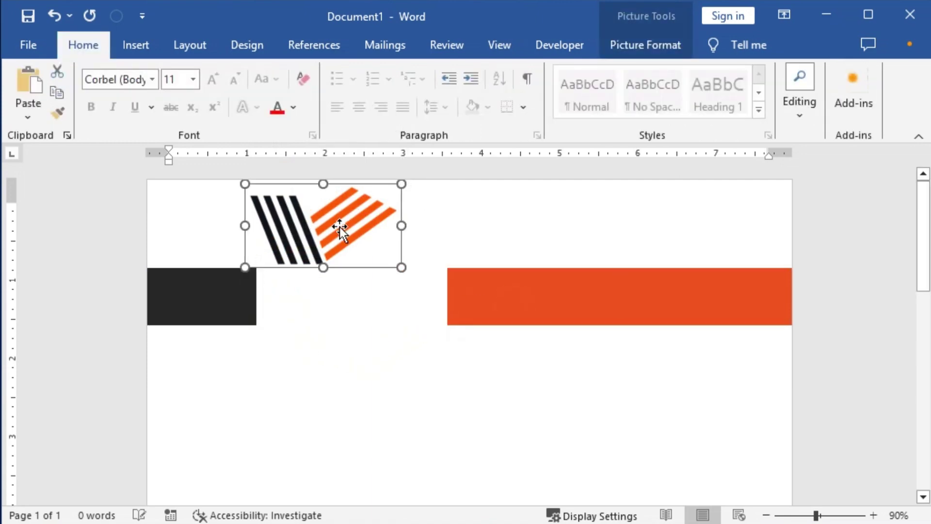
key(Right)
key(Right)
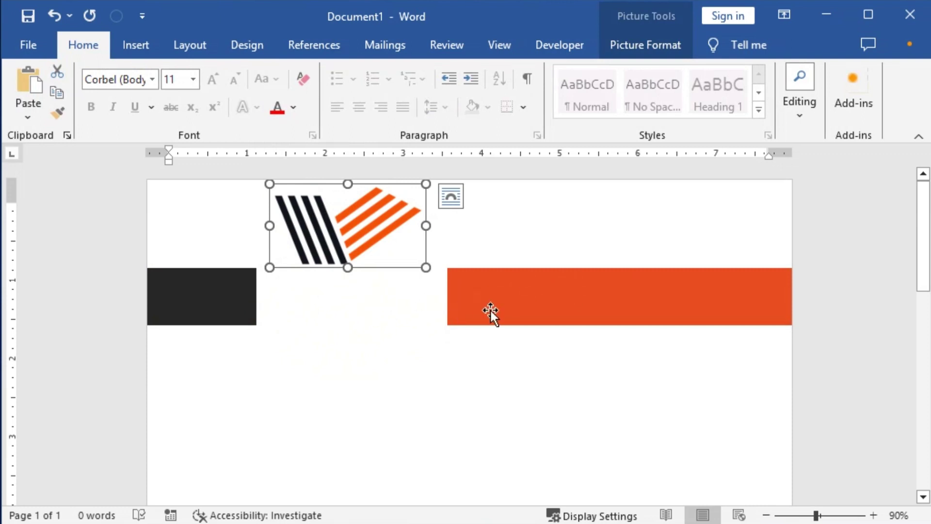
click(536, 299)
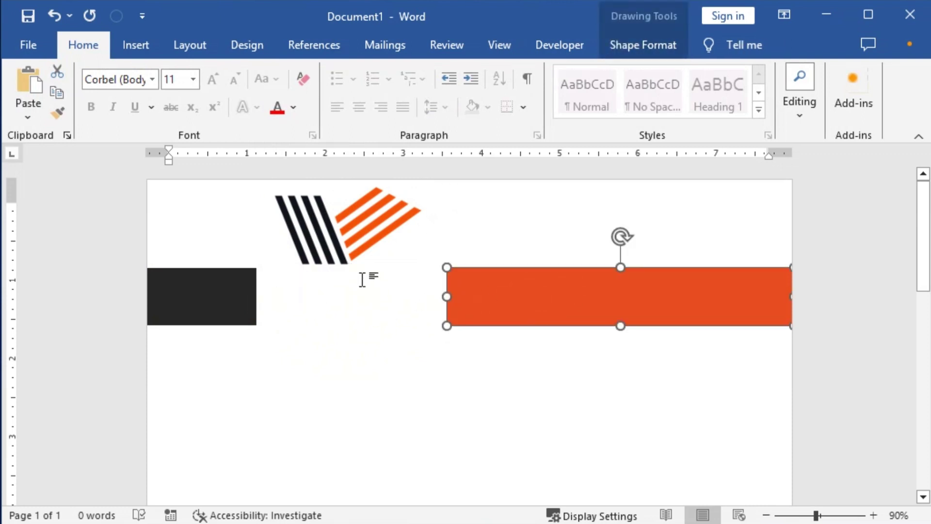
Insert WordArt over the bands and replace its placeholder with 'UNIQUE GROUP'.
click(141, 47)
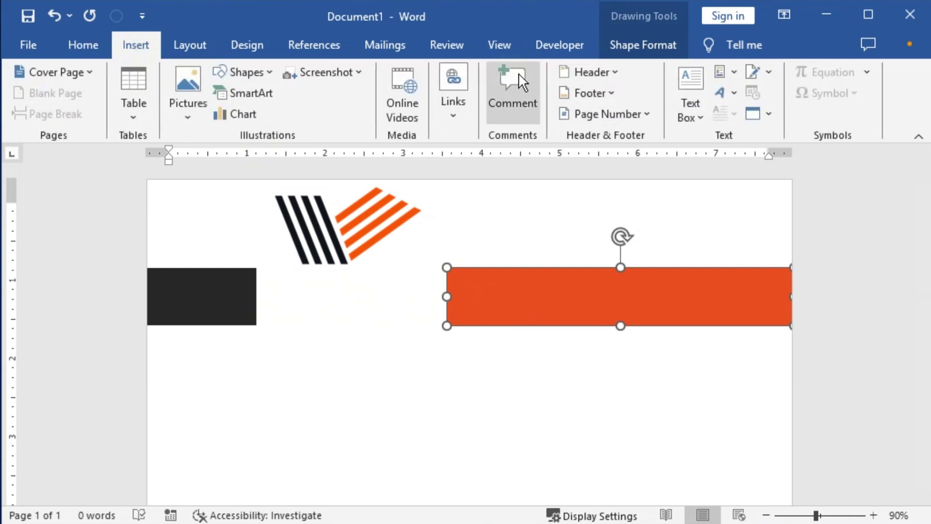
click(729, 92)
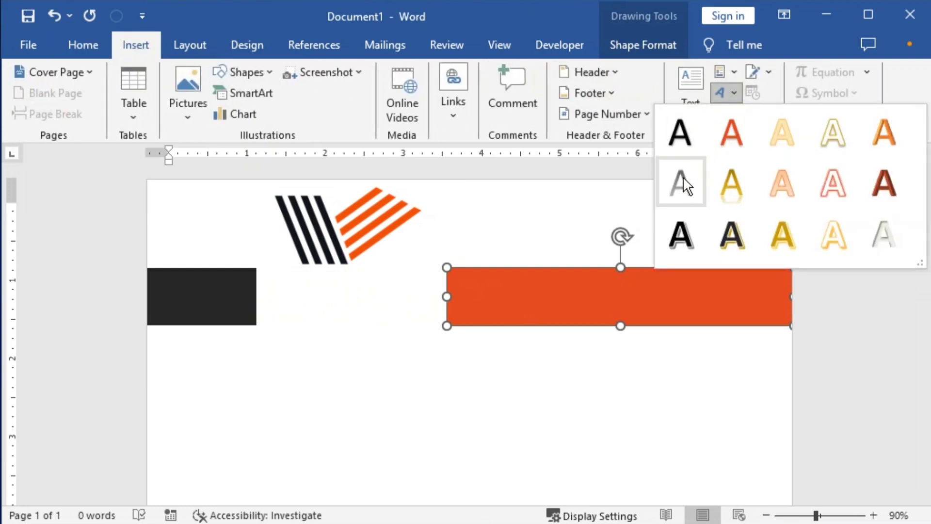
click(735, 235)
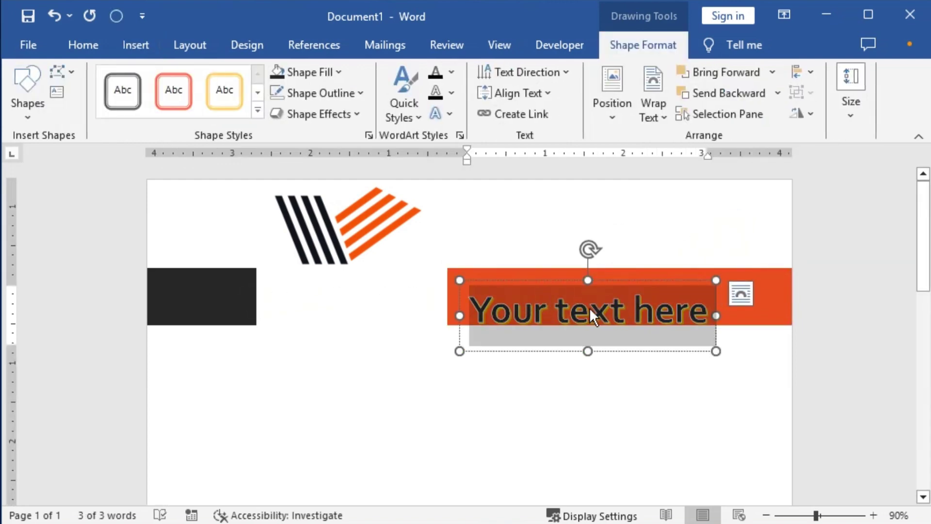
drag(618, 277, 390, 278)
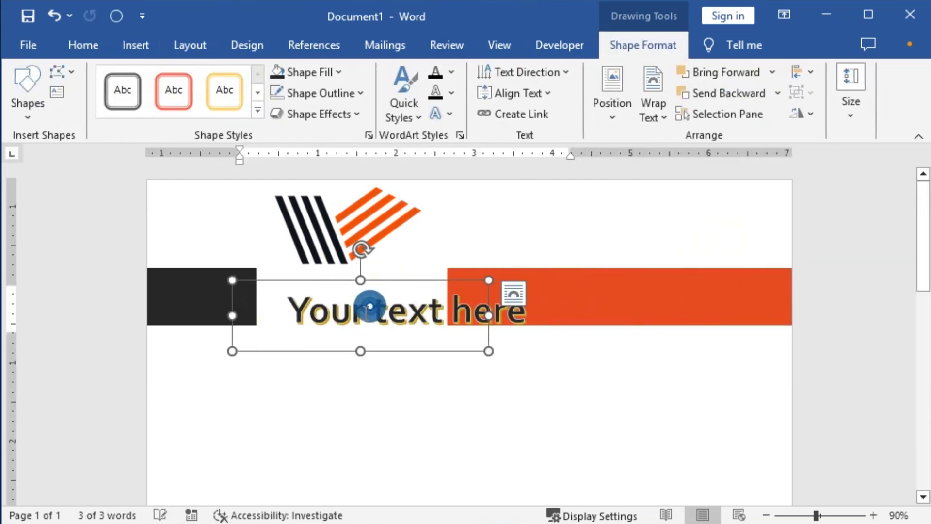
click(384, 315)
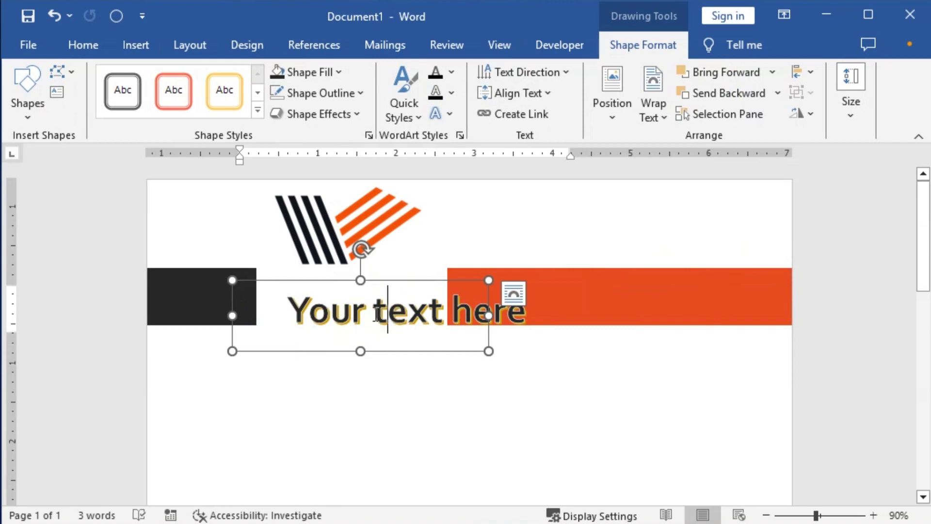
triple_click(376, 314)
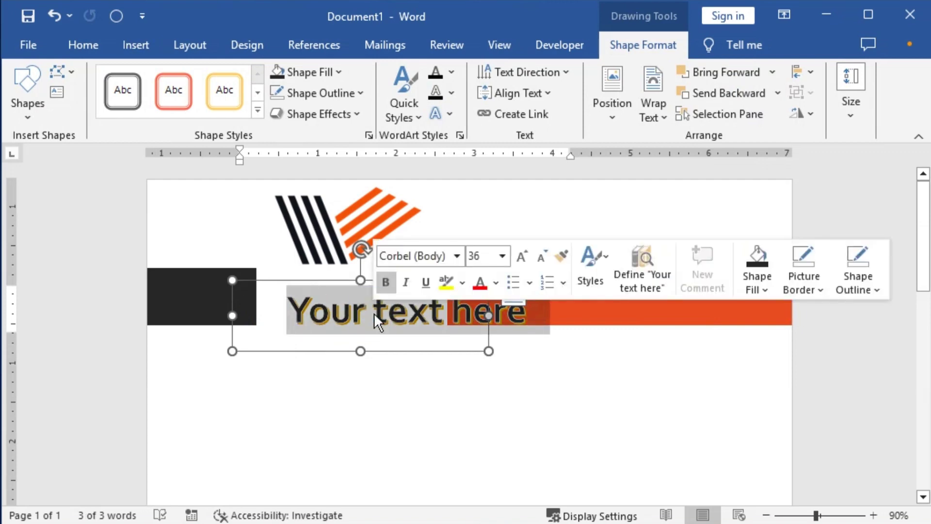
text(UNIQU)
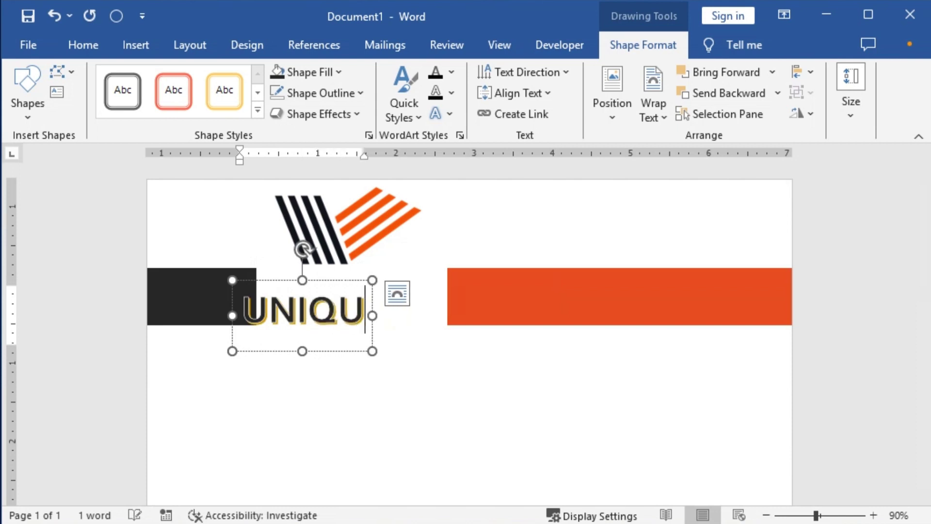
text(E GROU)
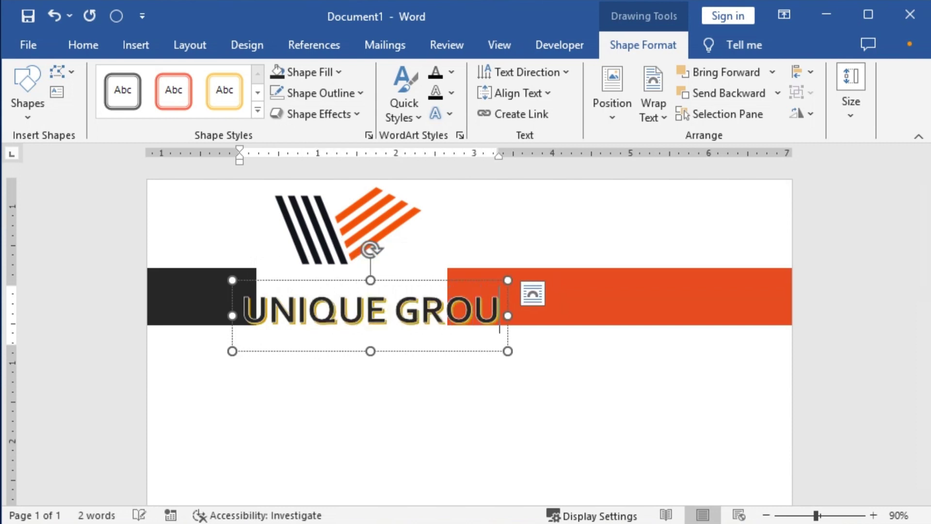
text(P)
Adjust the title's font size with Ctrl+[ and Ctrl+], then shorten the orange band from the left.
key(ctrl+a)
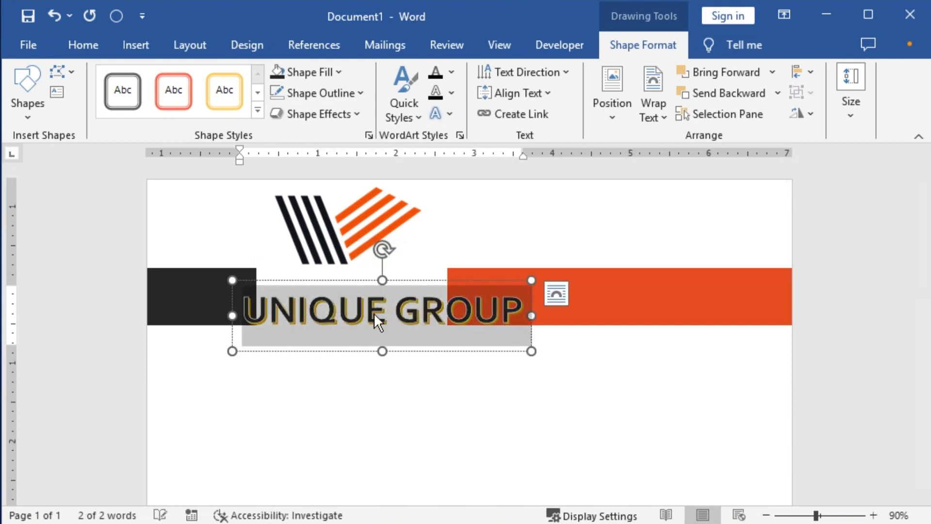
key(ctrl+bracketleft)
key(ctrl+bracketleft)
key(ctrl+bracketleft)
key(ctrl+bracketleft)
key(ctrl+bracketleft)
key(ctrl+bracketleft)
key(ctrl+bracketleft)
key(ctrl+bracketleft)
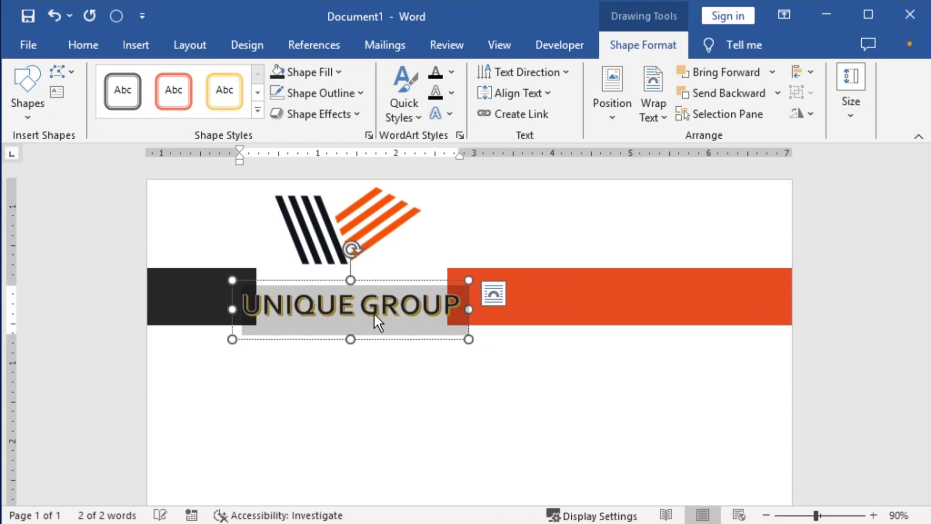
key(ctrl+bracketleft)
key(ctrl+bracketleft)
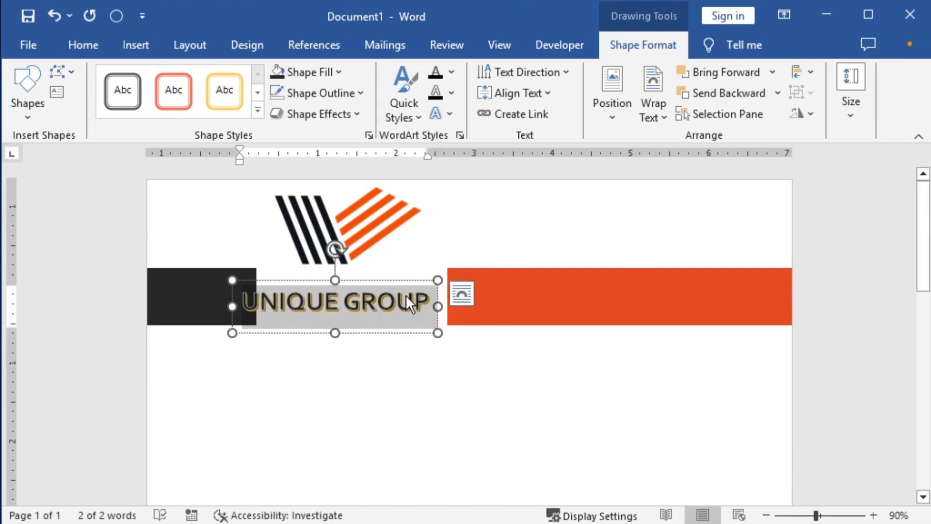
key(ctrl+bracketright)
key(ctrl+bracketright)
key(ctrl+bracketright)
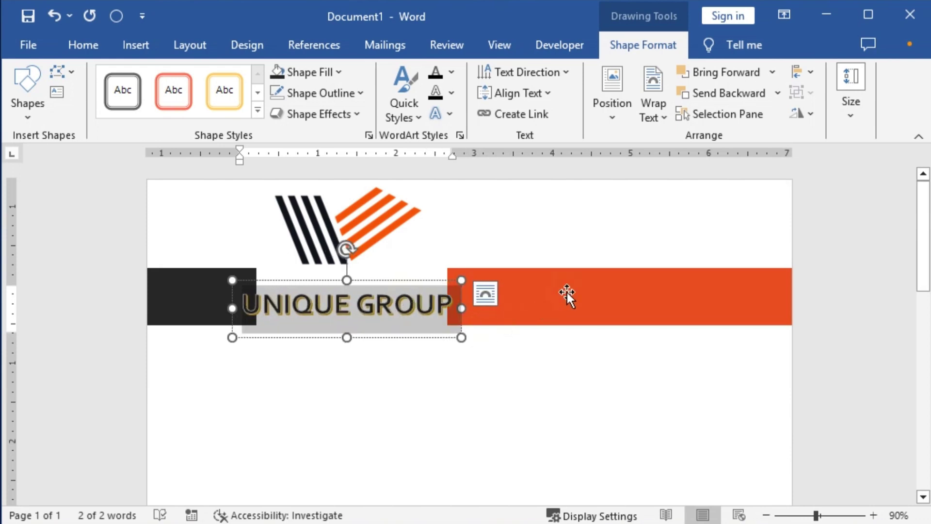
click(566, 292)
drag(450, 294, 516, 294)
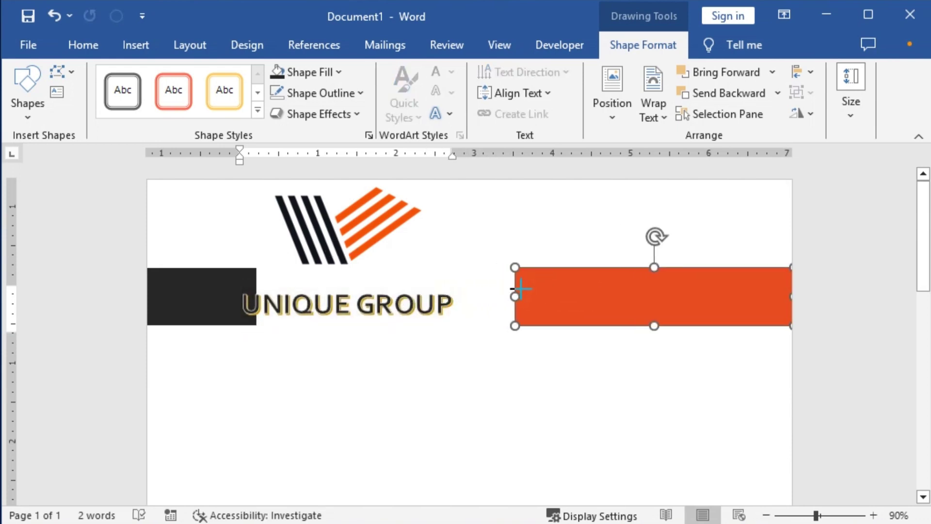
Shrink the WordArt box to fit the title and move it into the gap.
click(458, 296)
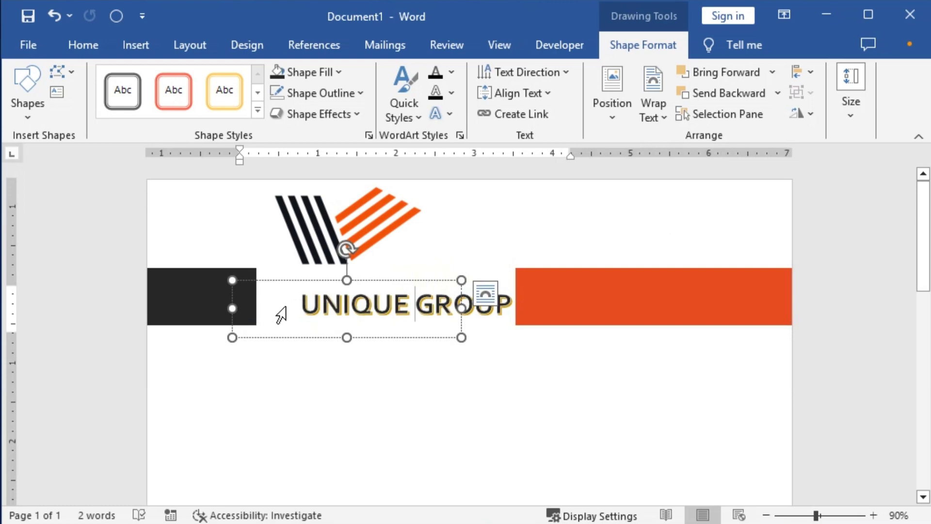
click(308, 305)
key(ctrl+z)
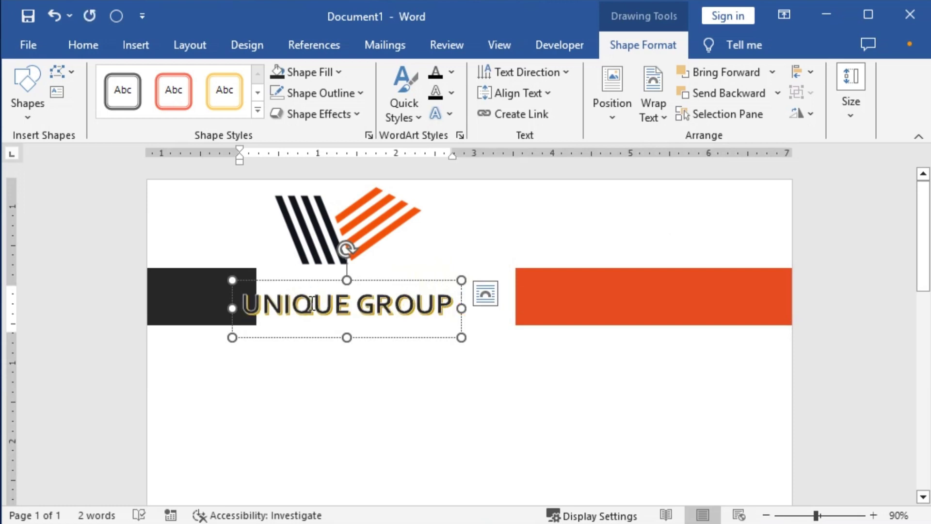
drag(344, 337, 344, 327)
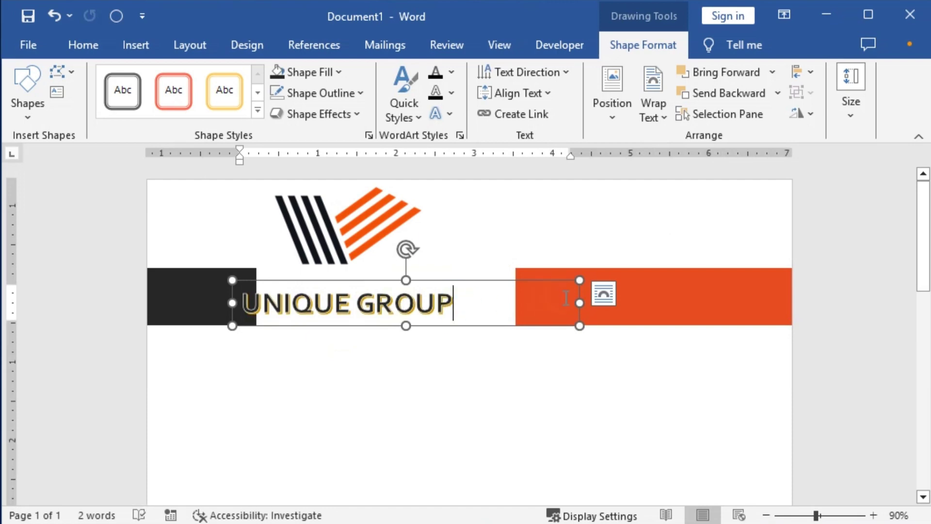
drag(579, 304, 463, 302)
drag(384, 276, 422, 270)
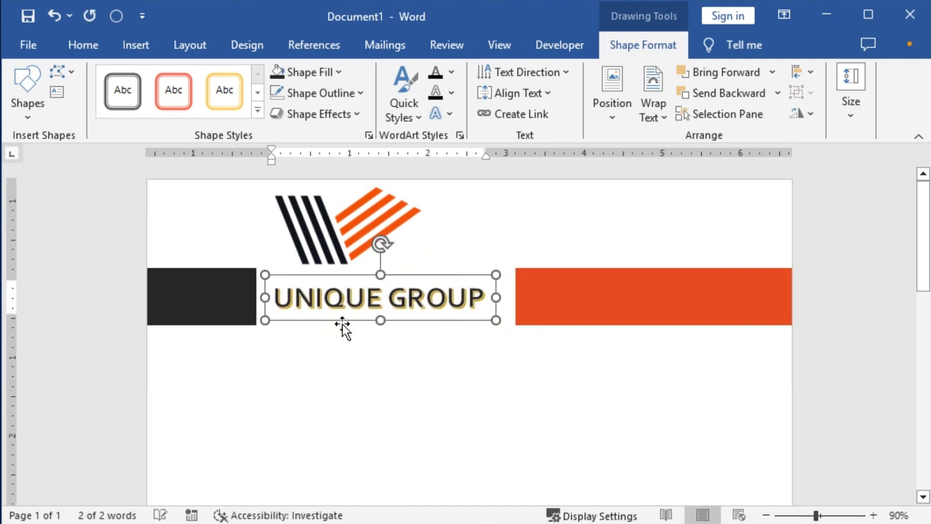
Nudge the title into place and stretch the orange band left to meet it.
key(Left)
key(ctrl+Right)
key(ctrl+Right)
key(ctrl+Up)
key(ctrl+Up)
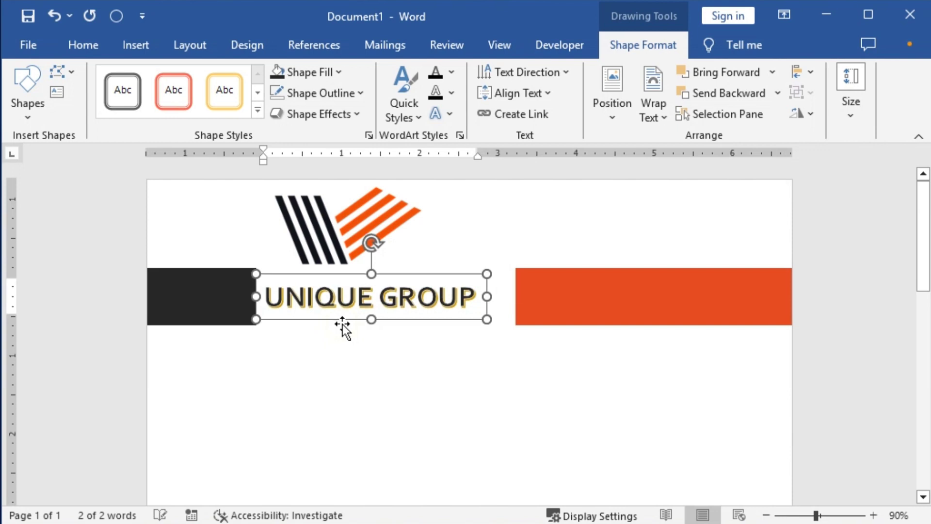
click(600, 297)
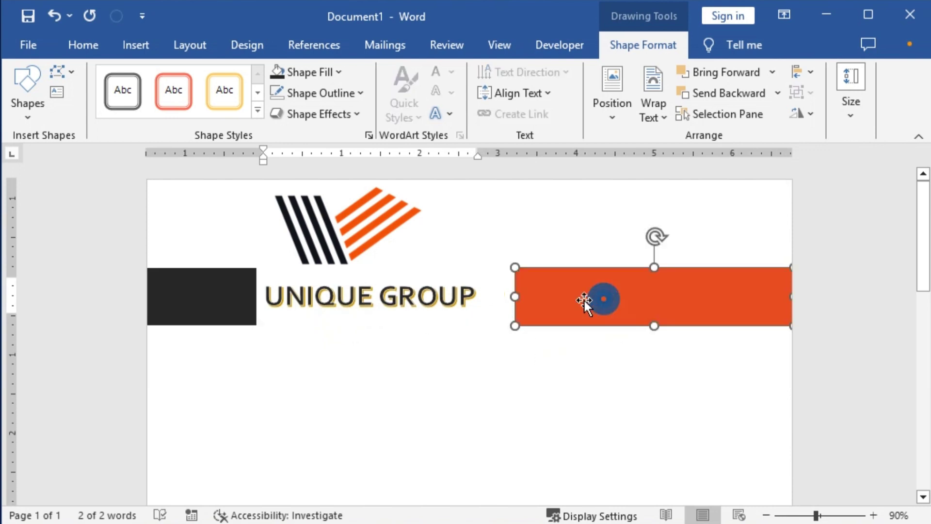
drag(516, 296, 482, 296)
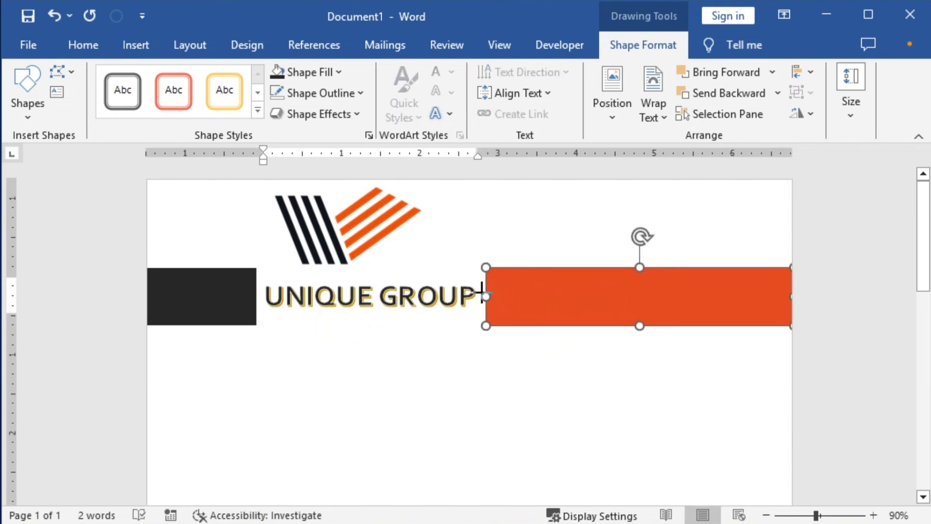
click(390, 296)
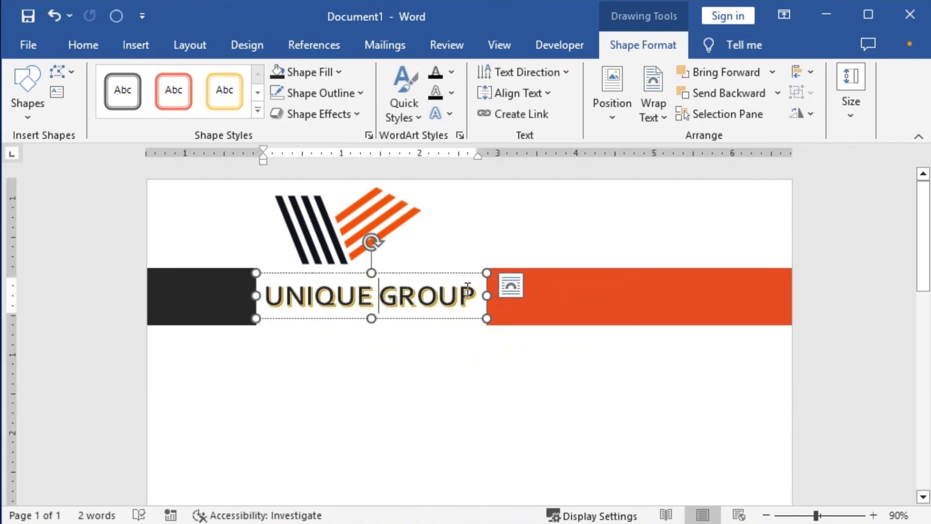
click(460, 133)
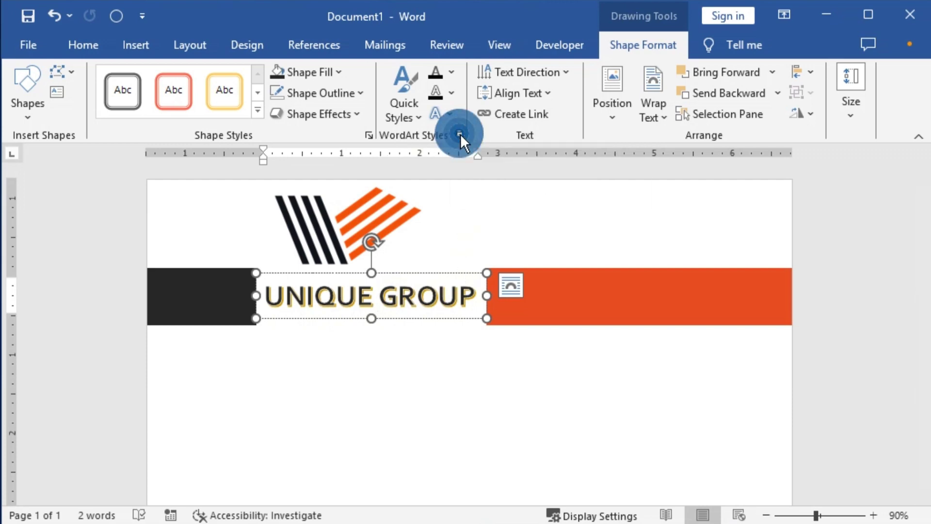
Change the UNIQUE GROUP text fill to a new theme colour.
click(702, 228)
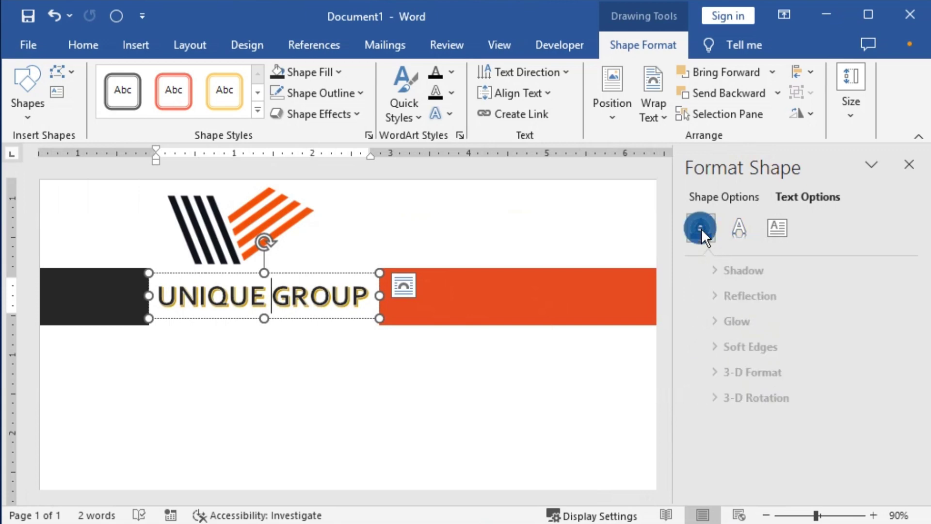
click(697, 269)
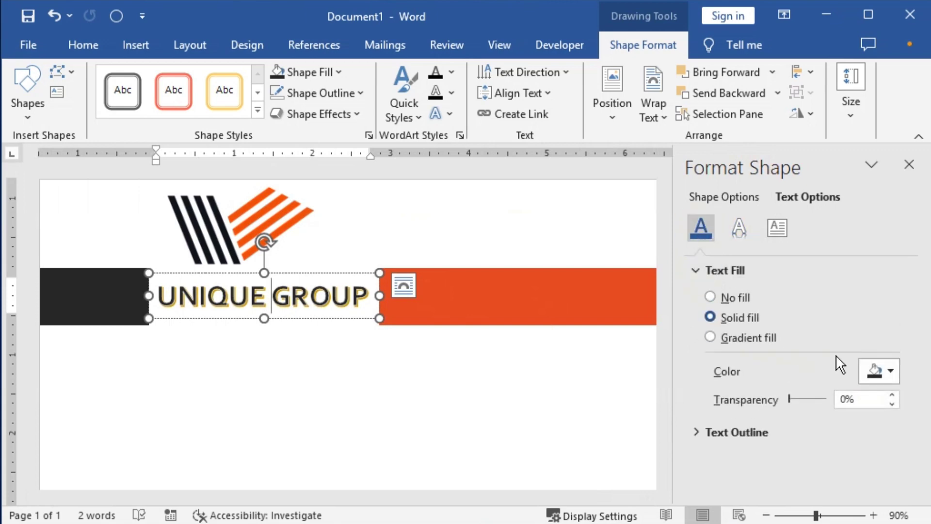
click(892, 374)
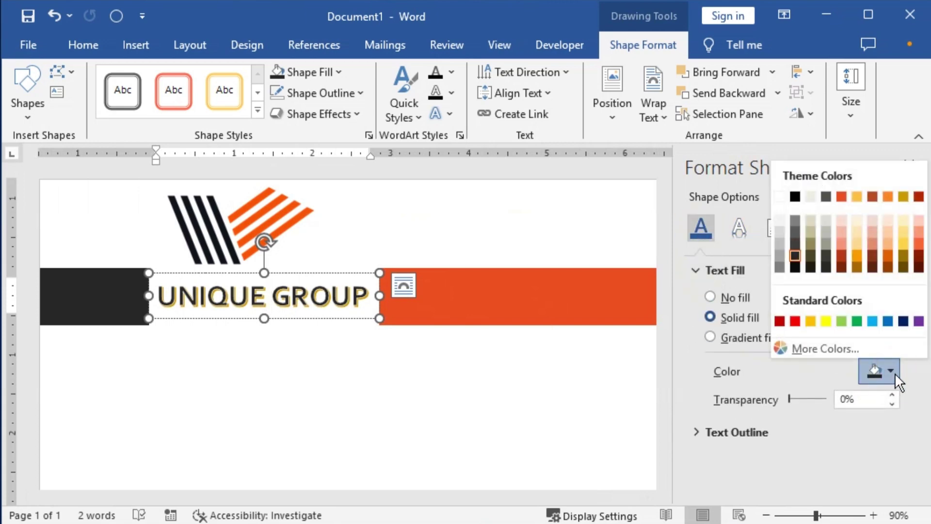
click(794, 255)
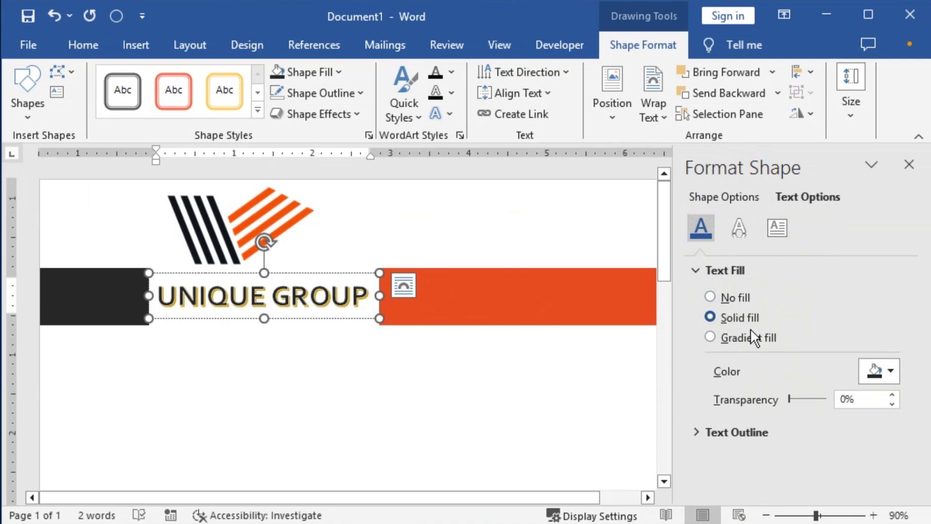
Give the UNIQUE GROUP text a black outline with 0 pt width.
click(698, 432)
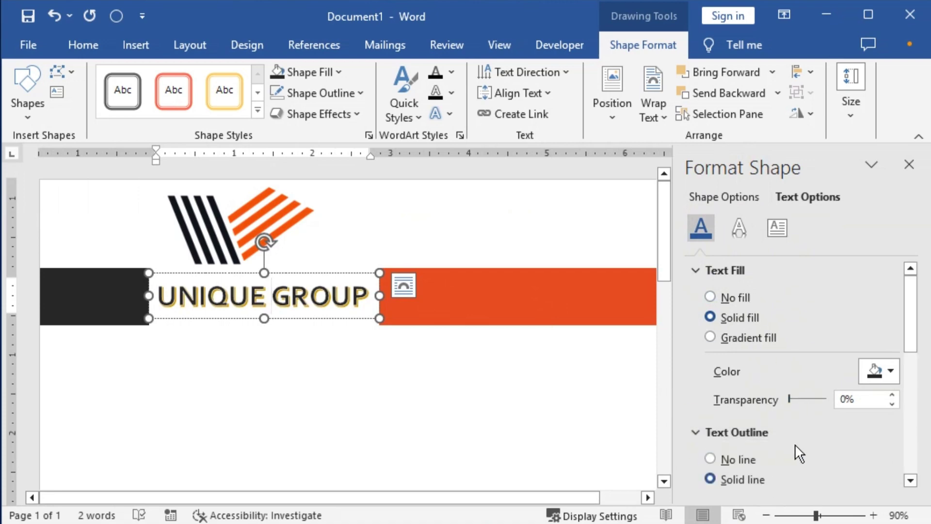
scroll(835, 425, down, 1)
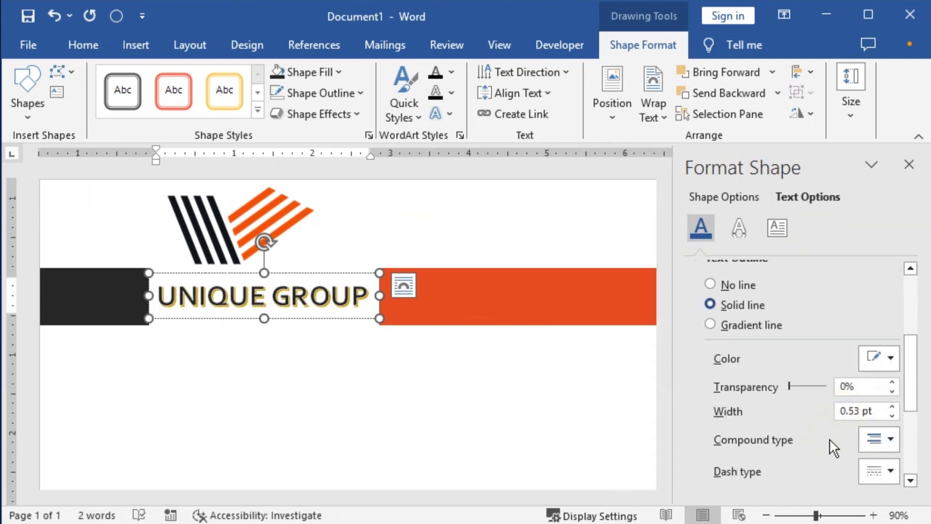
click(893, 359)
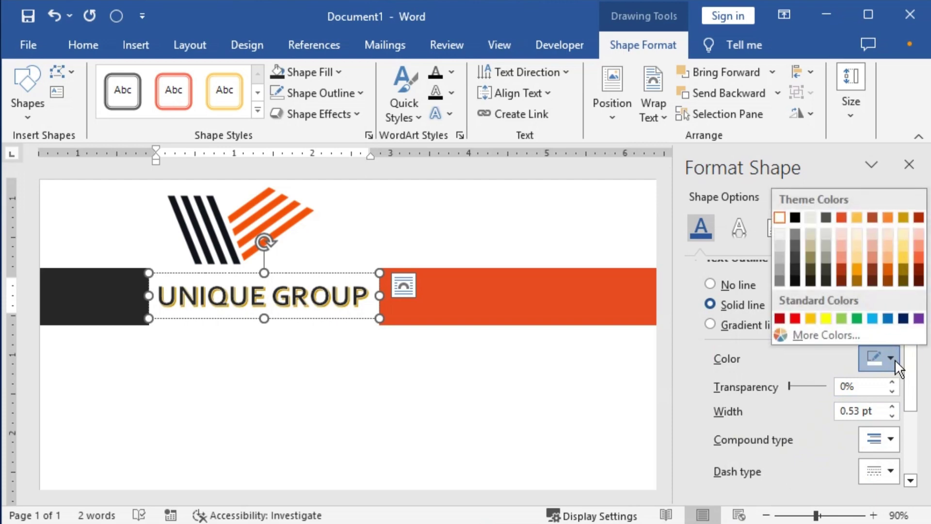
click(793, 265)
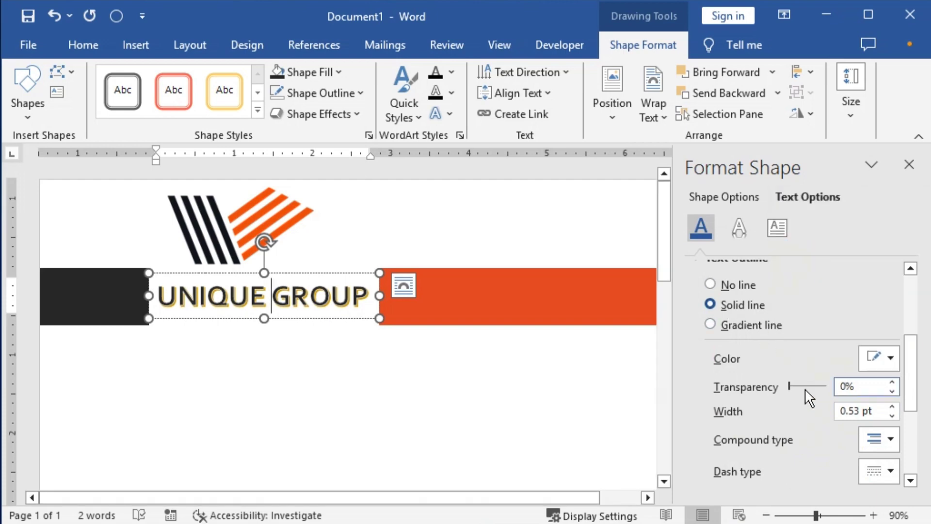
triple_click(294, 297)
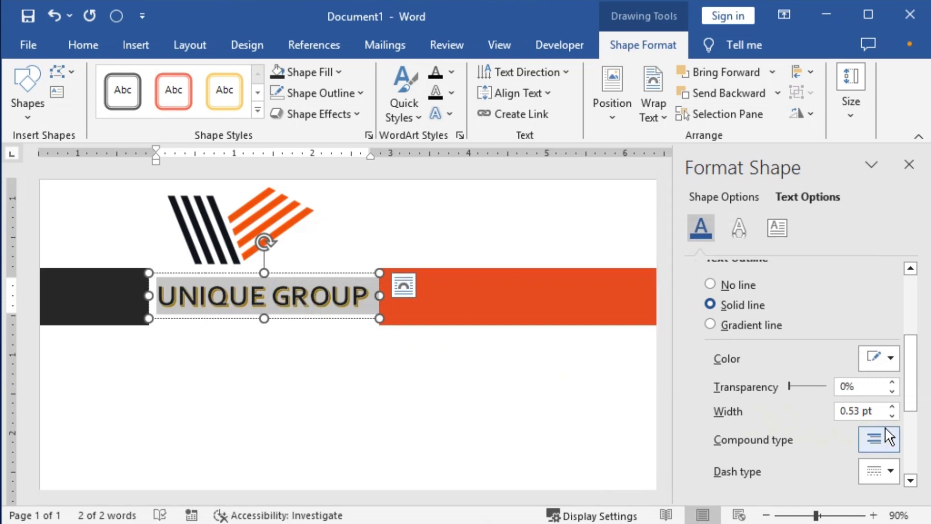
click(891, 358)
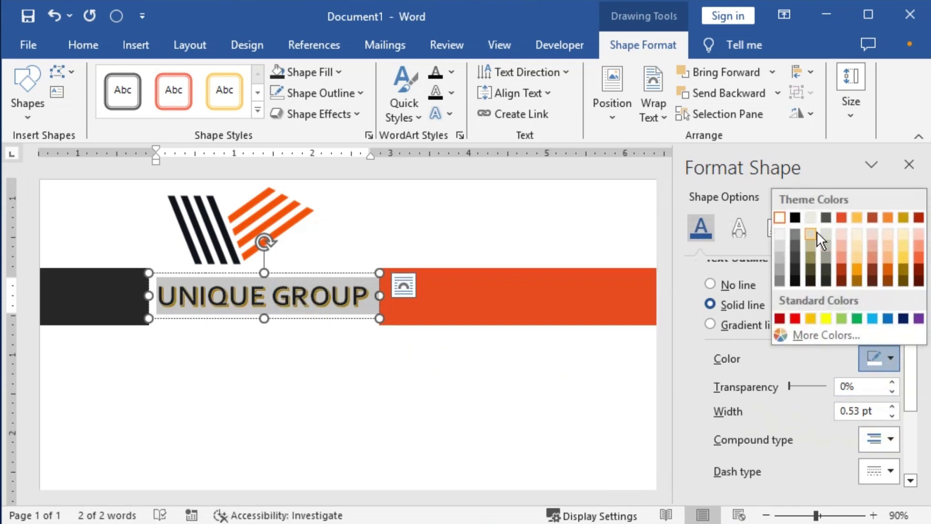
click(795, 267)
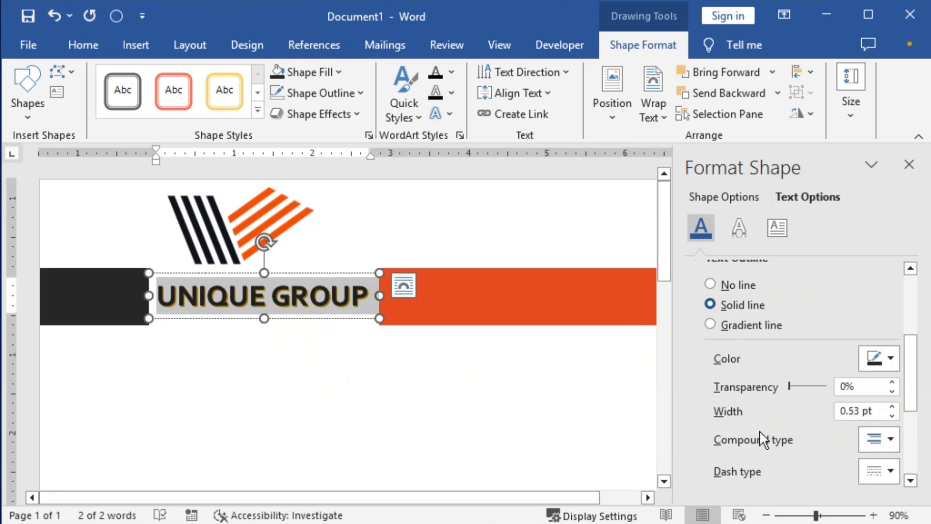
click(893, 416)
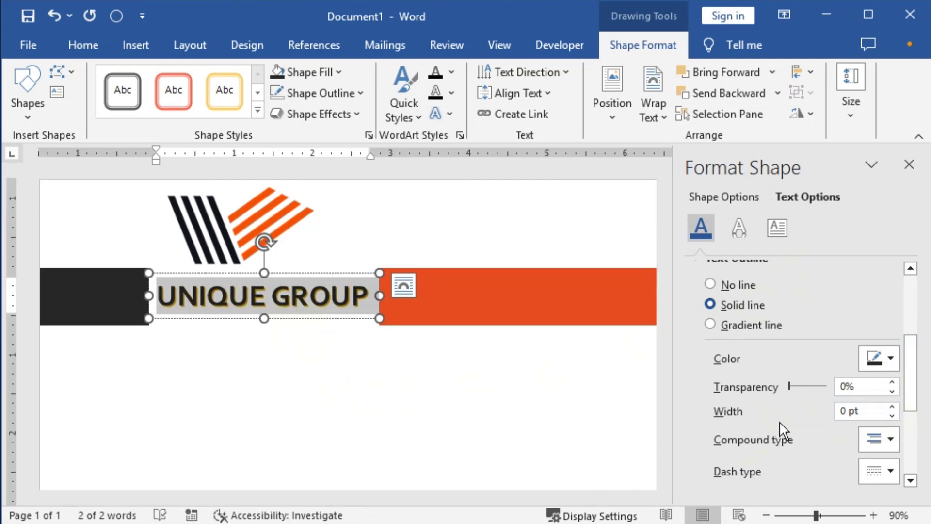
Add an orange-red shadow to the title text and close the formatting pane.
click(738, 232)
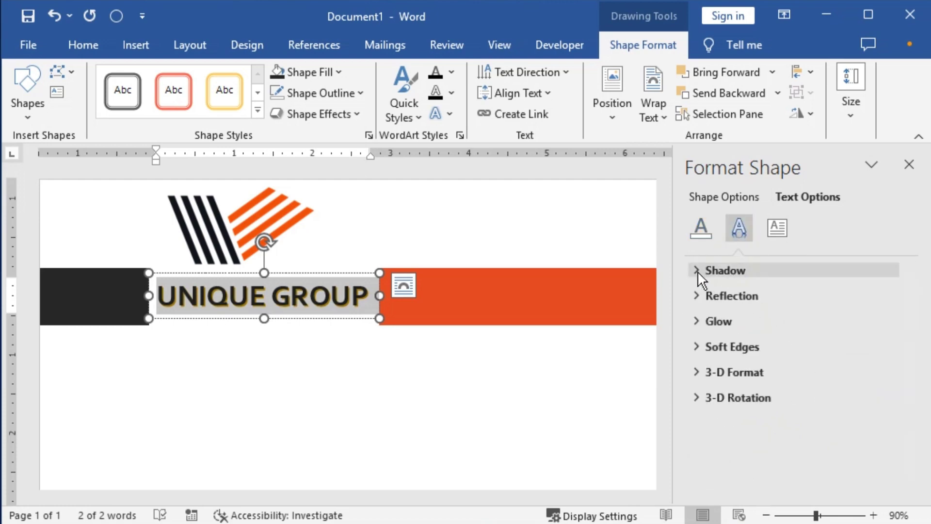
click(697, 271)
click(894, 328)
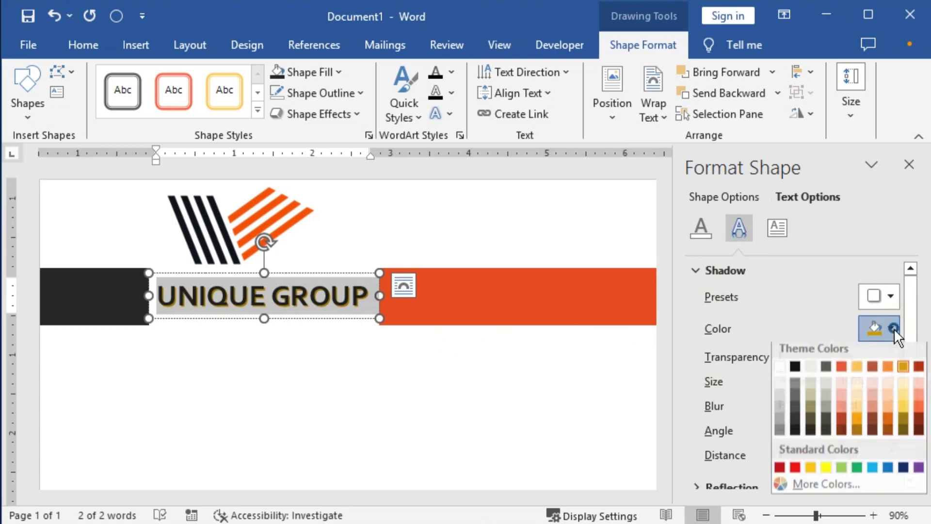
click(841, 367)
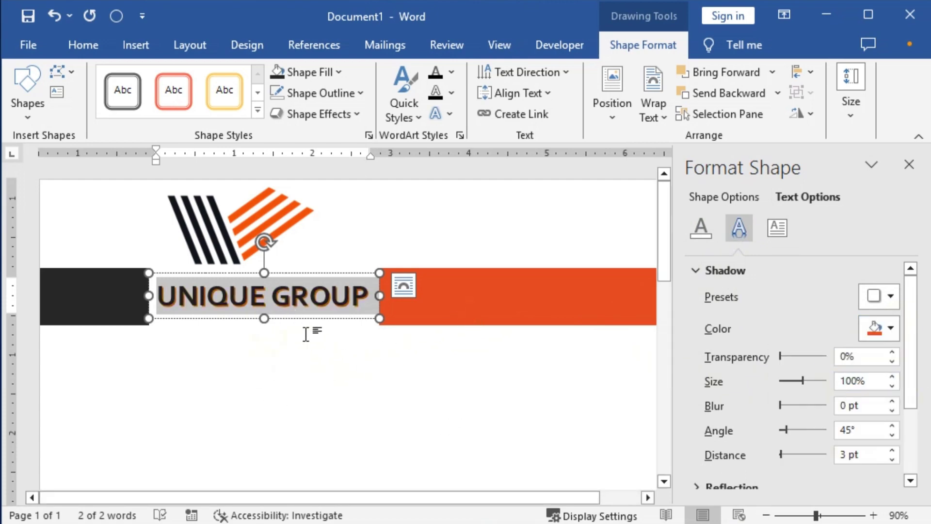
click(907, 175)
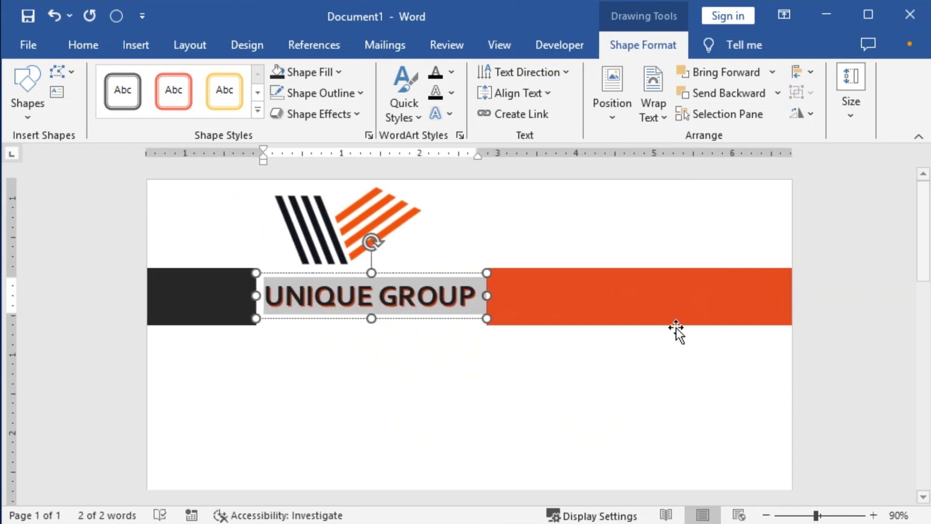
Select the black and orange bars together and make them thinner, nudging them upward.
click(654, 318)
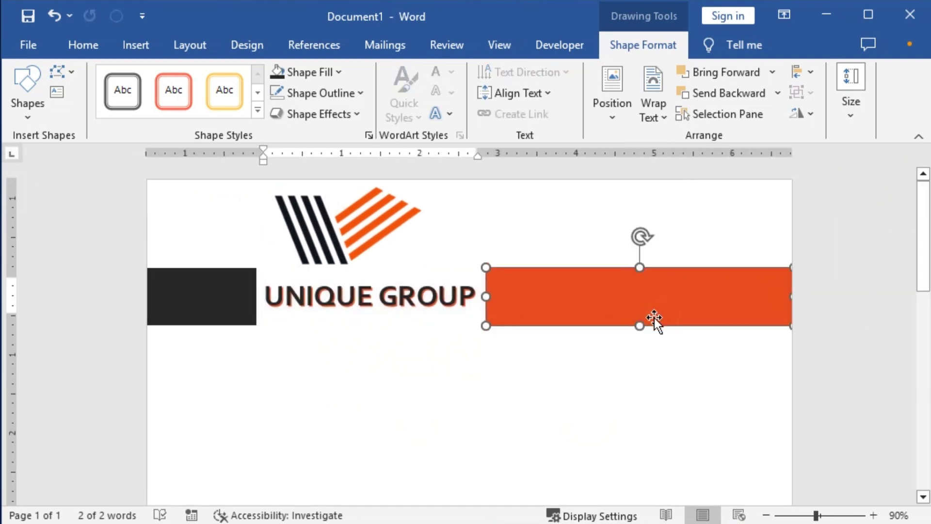
click(232, 302)
shift+click(593, 290)
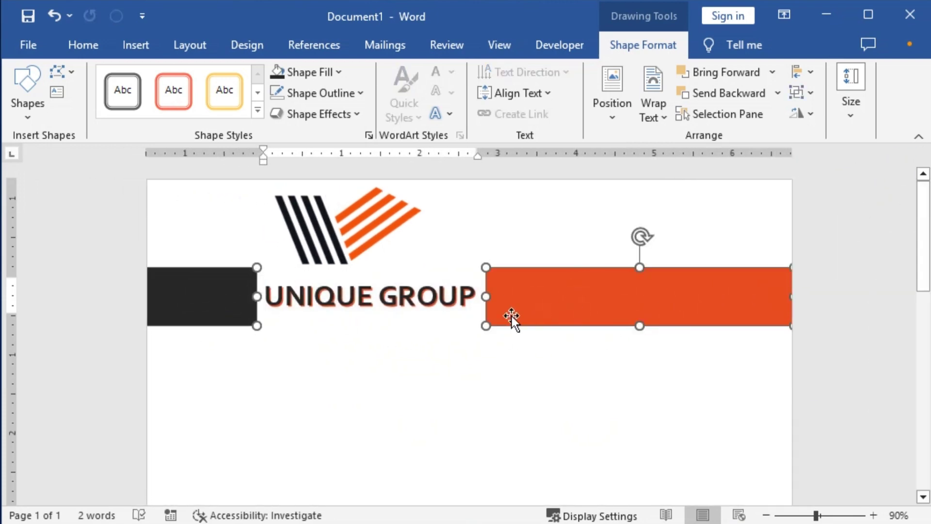
drag(639, 270, 642, 285)
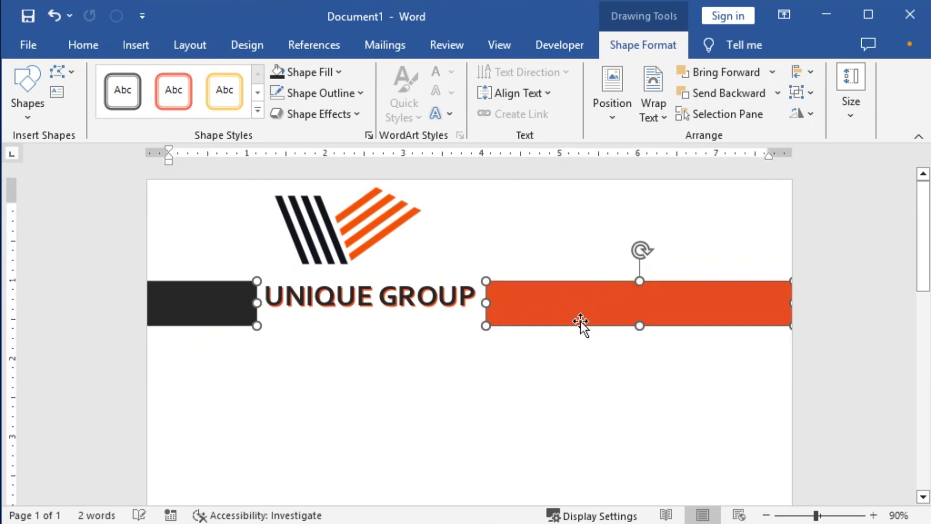
key(Up)
key(Up)
key(Up)
key(Up)
key(Up)
key(Up)
key(Up)
key(Up)
key(Up)
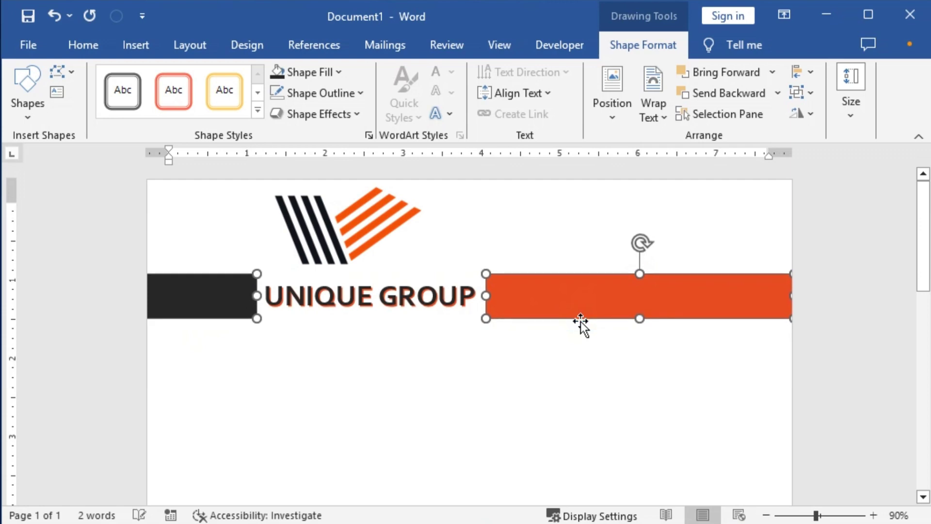
drag(641, 276, 640, 285)
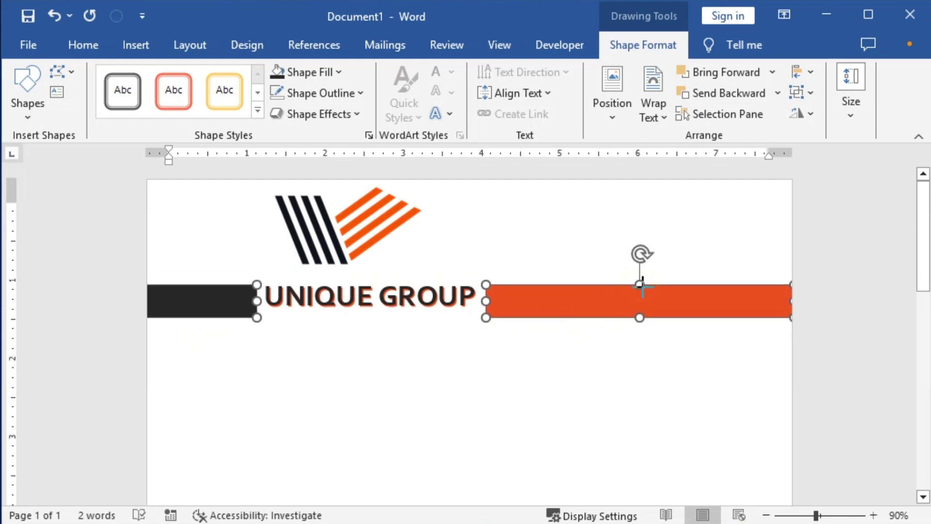
key(Up)
key(Up)
key(Up)
key(Up)
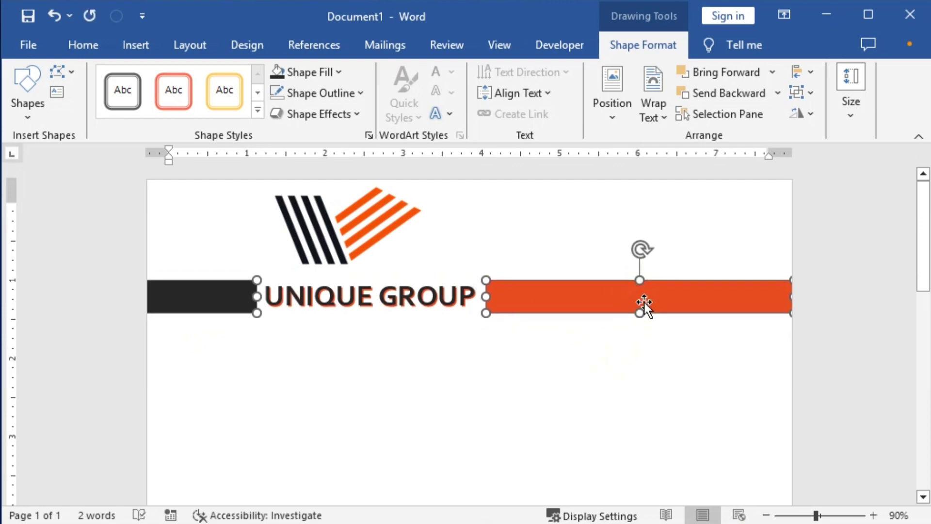
drag(641, 313, 640, 318)
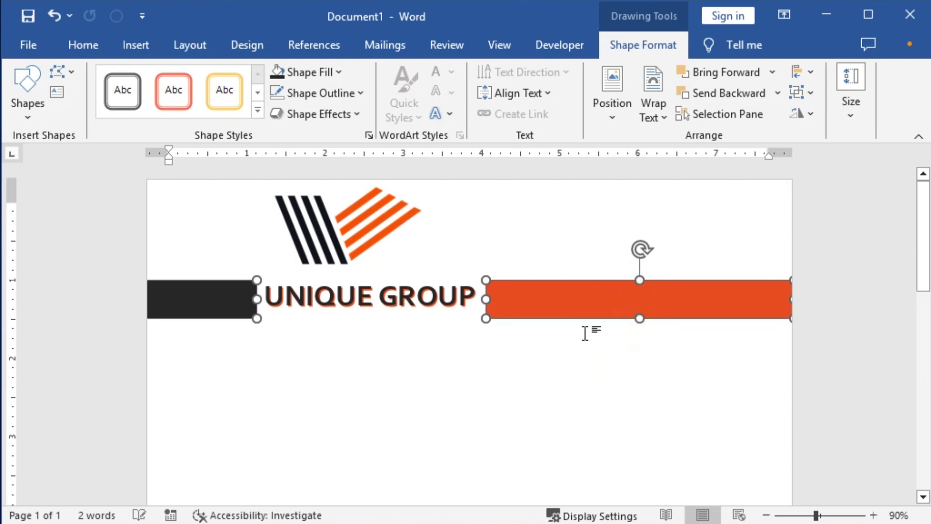
Middle-align both bars with the UNIQUE GROUP text box and raise the strip slightly.
shift+click(417, 297)
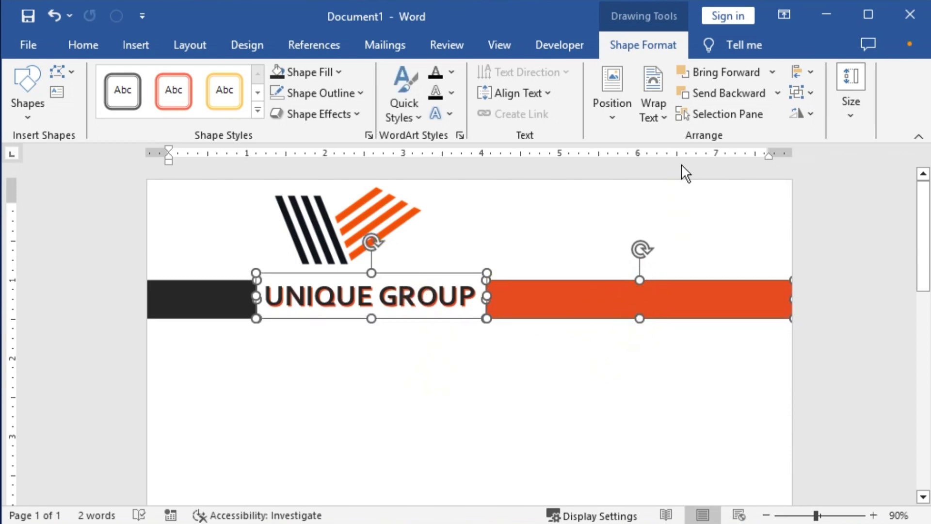
click(815, 73)
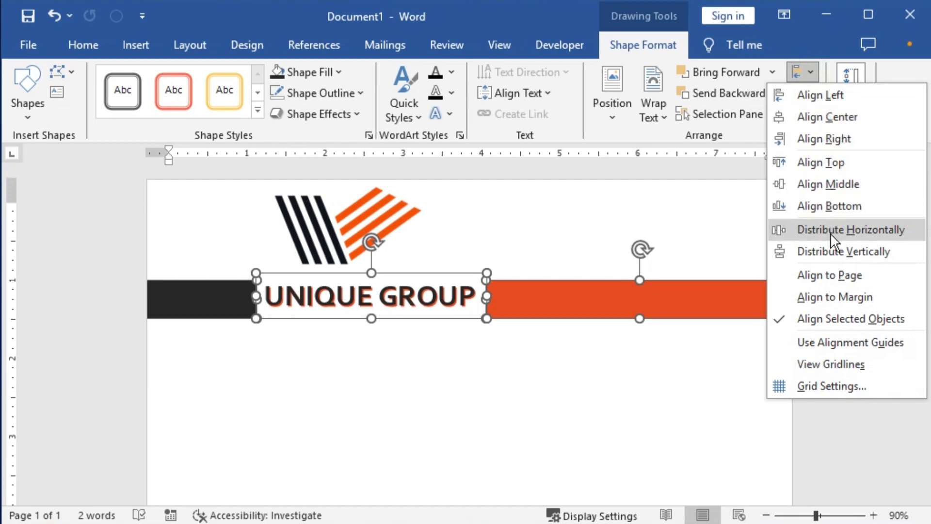
click(827, 184)
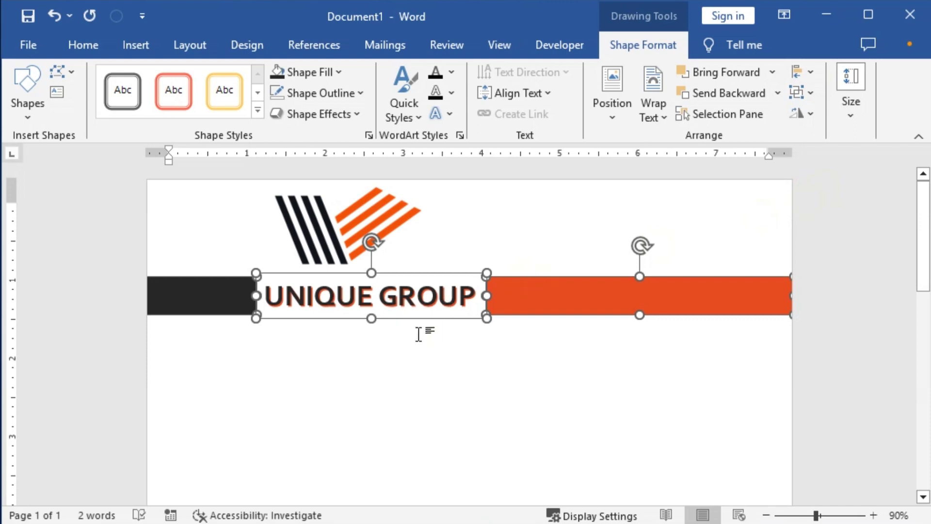
key(Up)
key(Up)
key(Up)
key(Up)
key(Up)
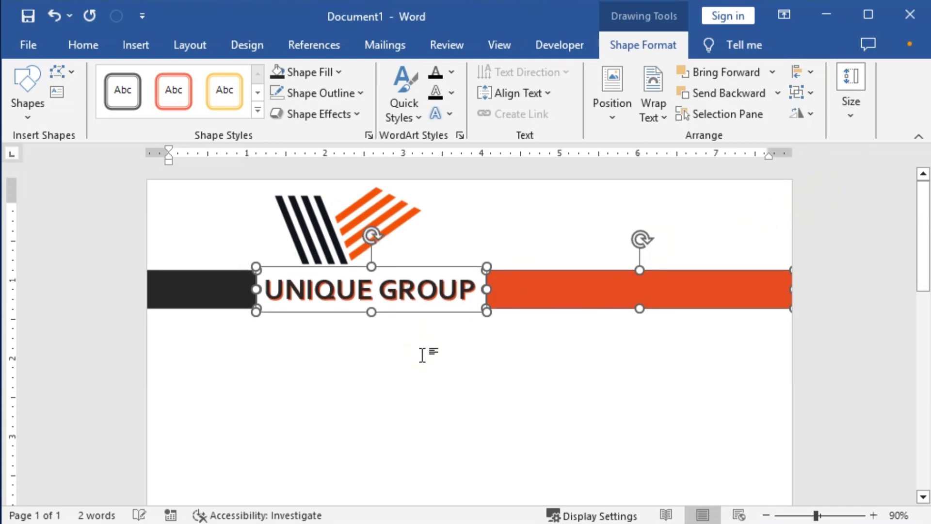
key(Up)
key(Up)
key(Up)
key(Up)
key(Up)
key(Up)
key(Up)
key(Up)
key(Up)
key(Up)
key(Up)
key(Up)
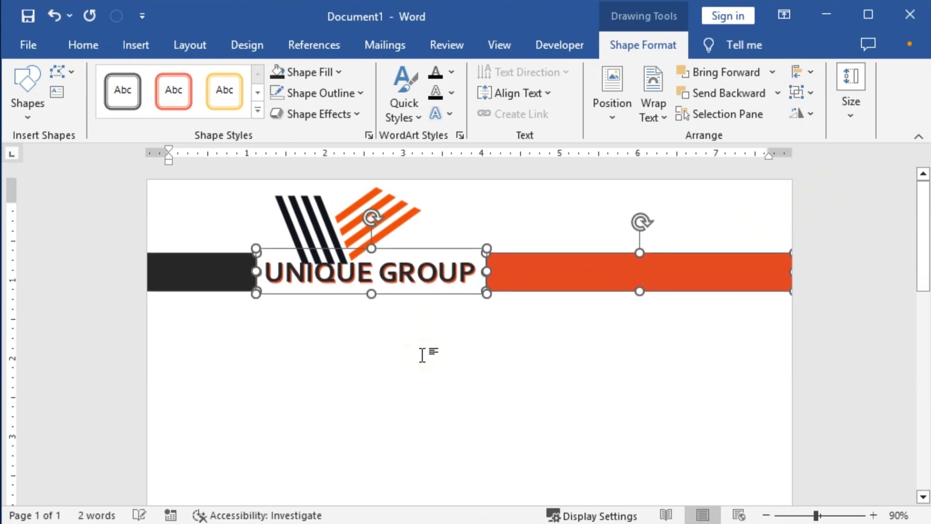
key(Down)
key(Down)
key(Down)
key(Down)
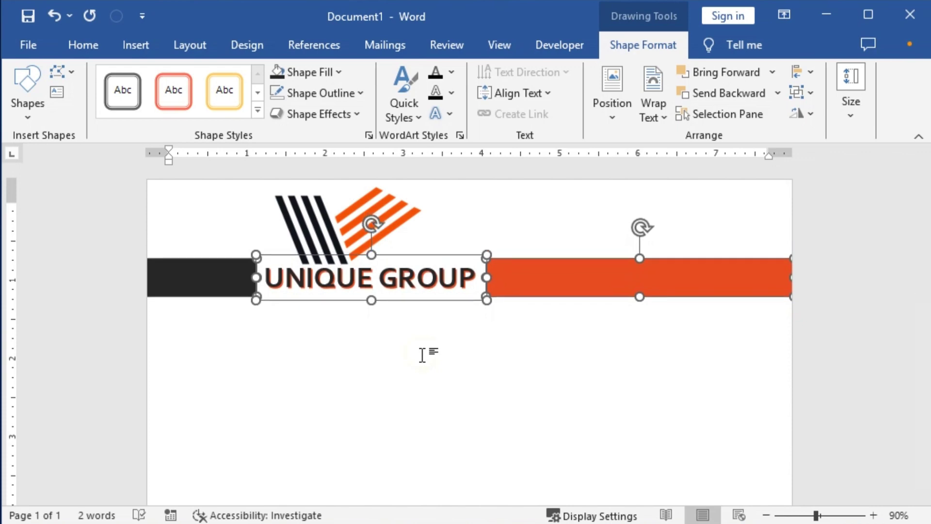
Nudge the striped logo, then Align Center it horizontally over the UNIQUE GROUP text box.
click(348, 229)
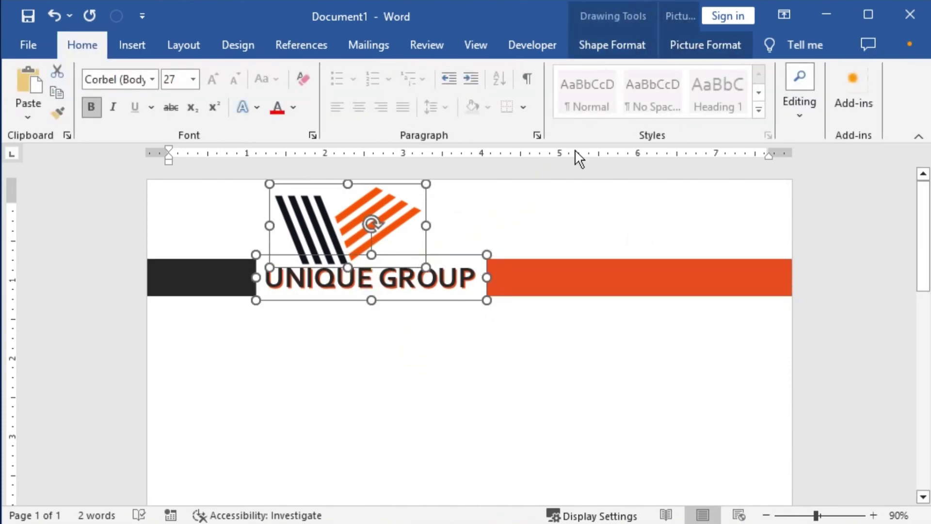
click(491, 209)
click(382, 225)
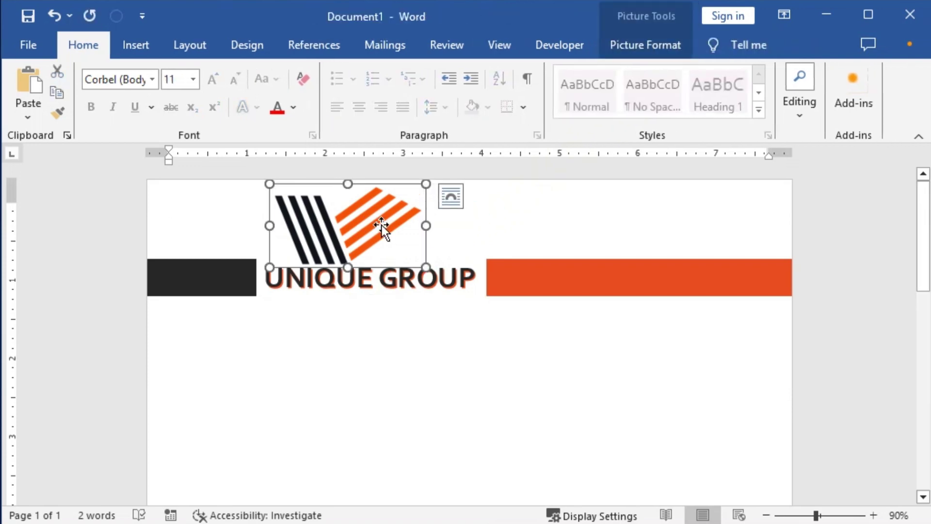
key(Right)
key(Right)
key(Right)
key(Right)
key(Right)
key(Right)
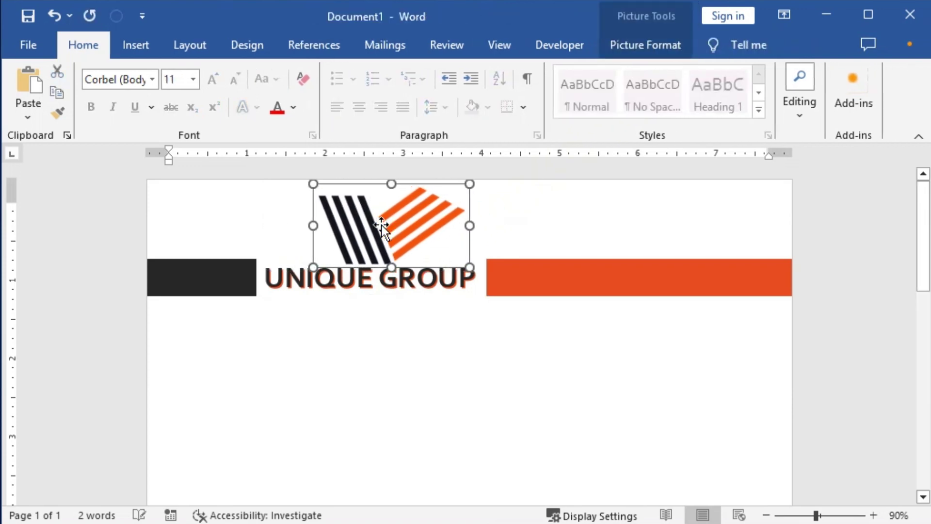
key(ctrl+Left)
shift+click(370, 290)
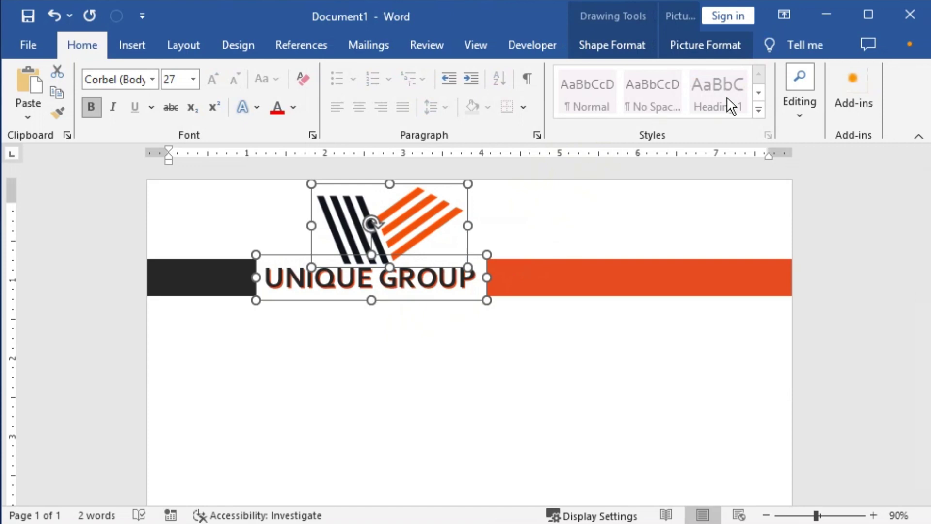
click(703, 52)
click(603, 73)
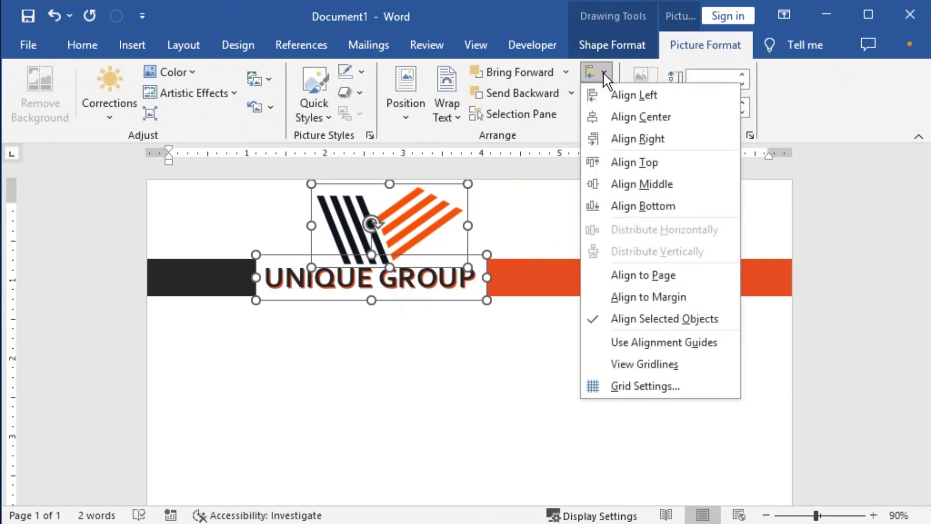
click(630, 117)
click(408, 344)
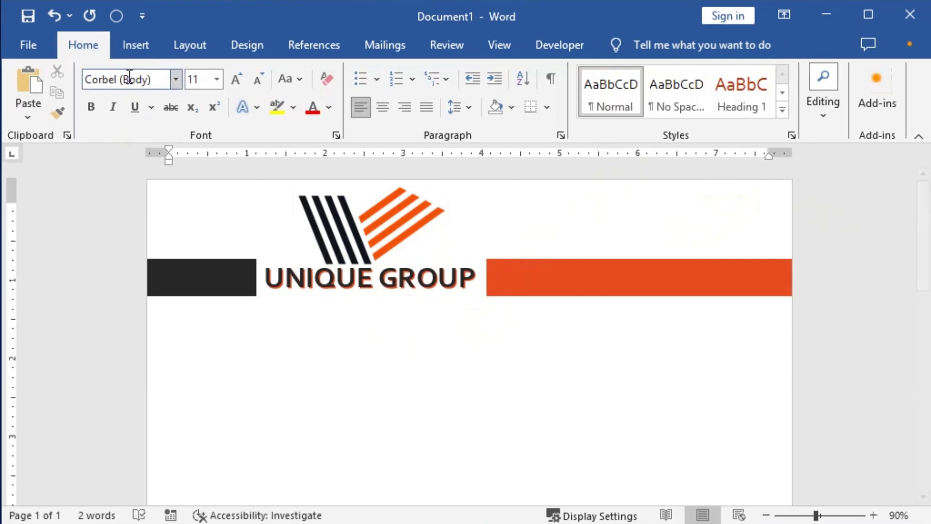
Insert the barcode QR image from this computer into the page.
click(132, 48)
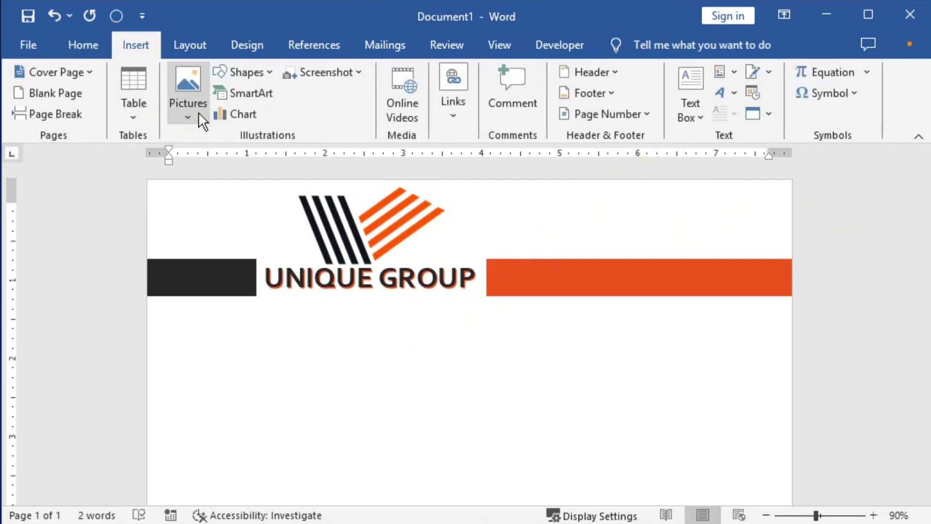
click(188, 117)
click(221, 160)
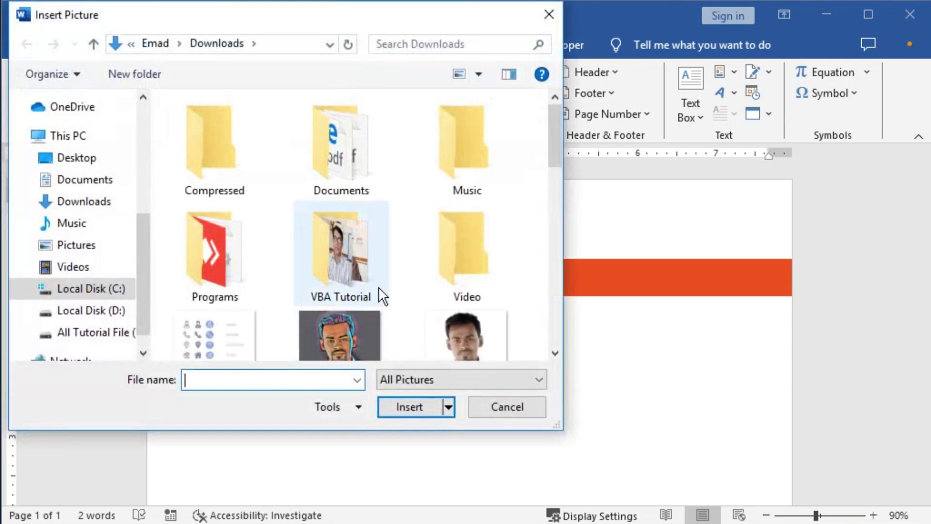
drag(558, 126, 544, 204)
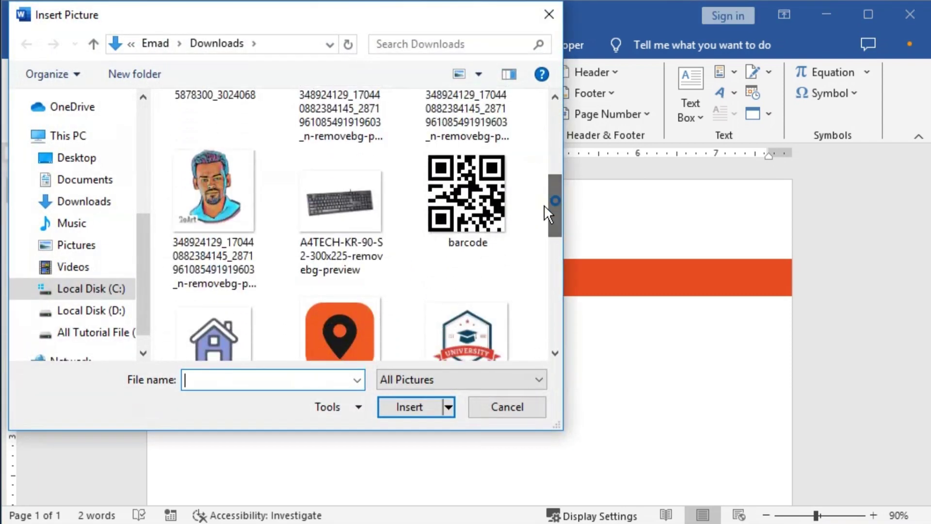
click(485, 218)
click(400, 409)
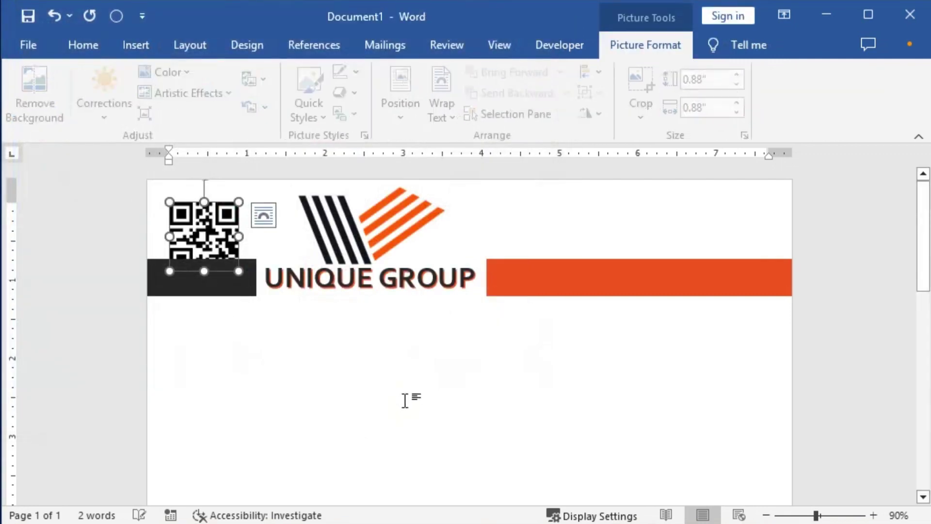
Float the QR picture in front of text, place it top-right, and shrink it to 0.69 inches.
click(268, 217)
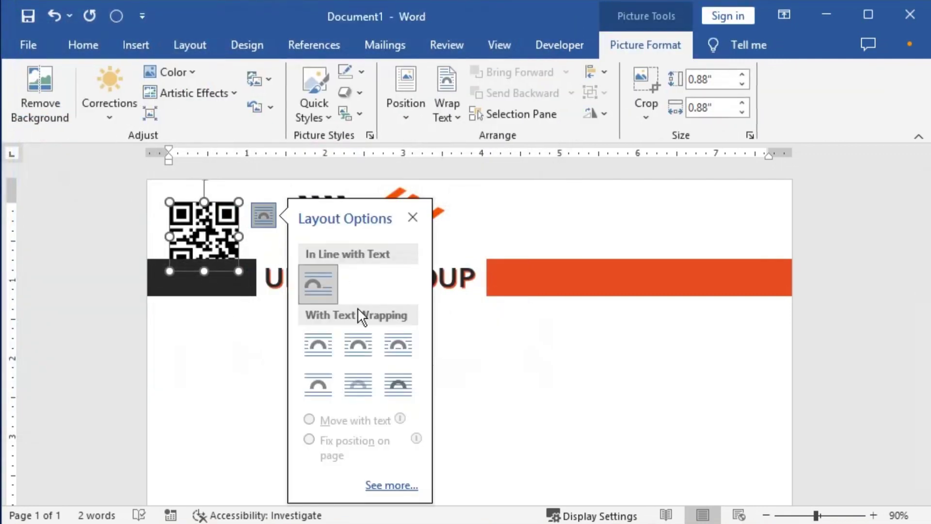
click(398, 383)
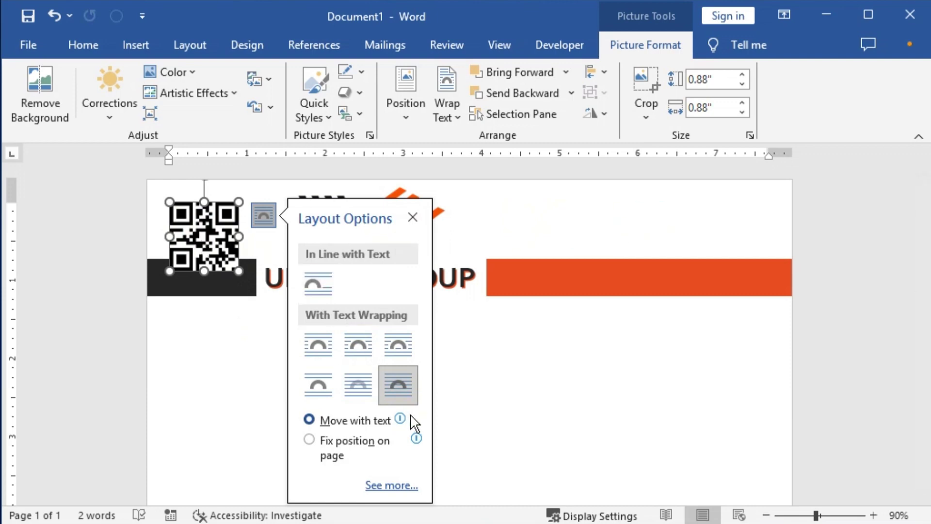
click(413, 217)
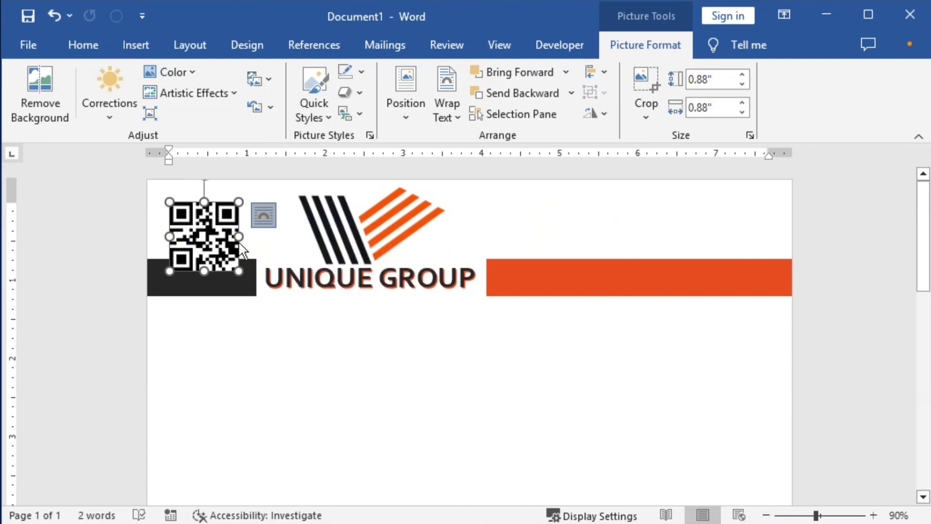
click(262, 215)
click(193, 347)
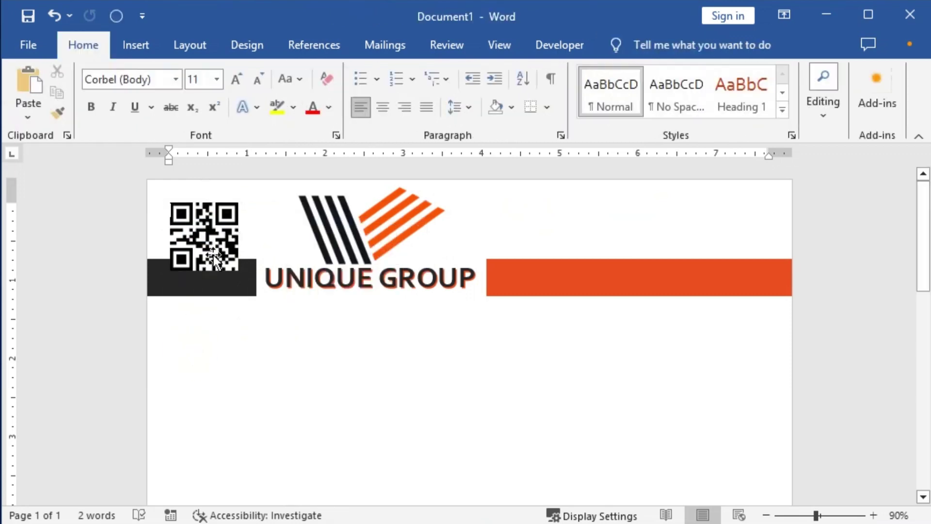
drag(213, 255, 748, 218)
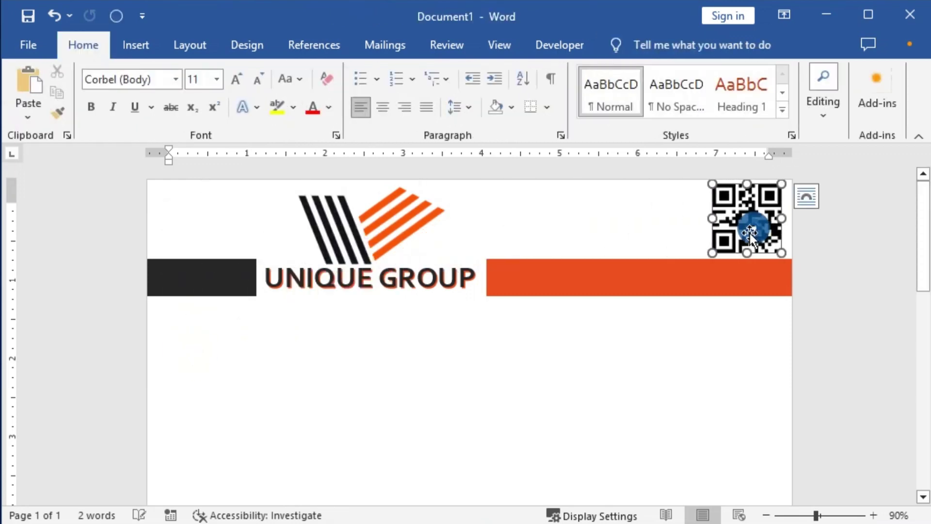
drag(712, 252, 755, 217)
click(748, 228)
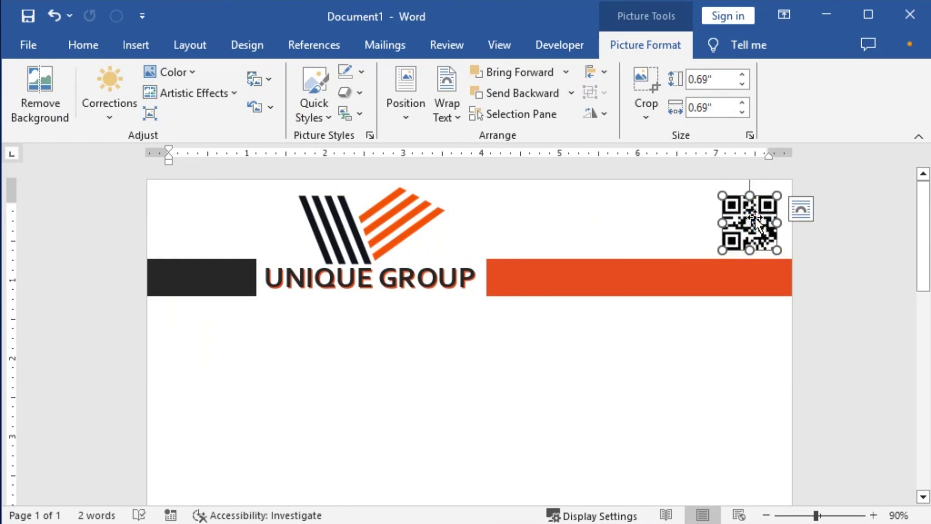
key(ctrl+z)
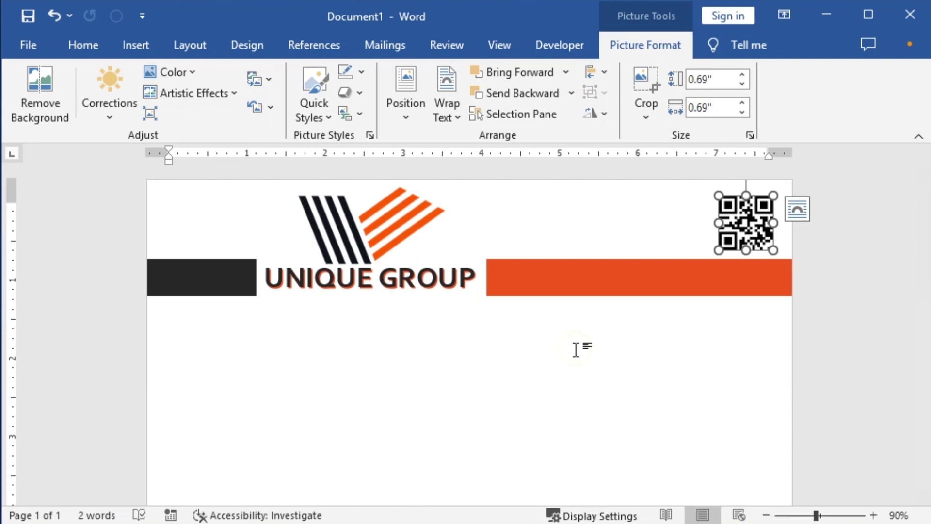
key(Left)
key(Left)
key(Left)
key(Left)
key(Left)
key(Left)
key(Left)
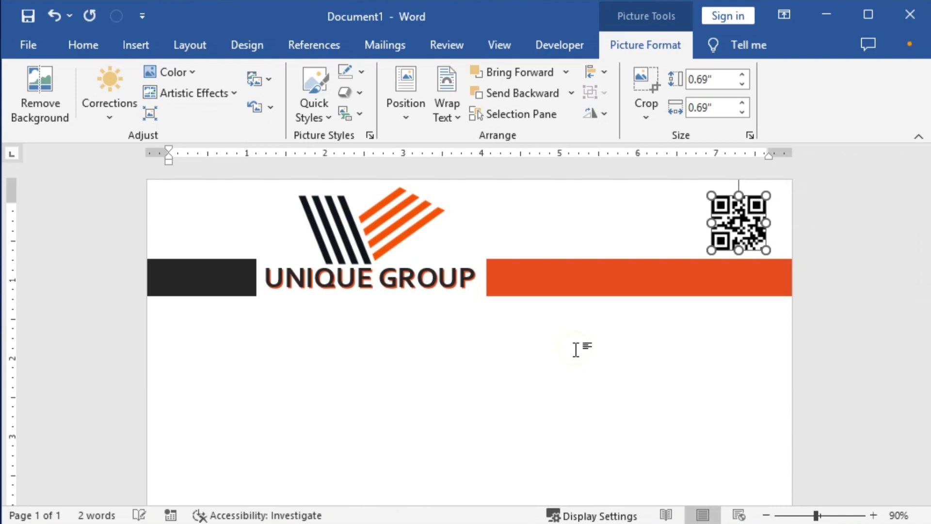
Check the page in print preview, then return to the document and select the orange bar.
click(384, 290)
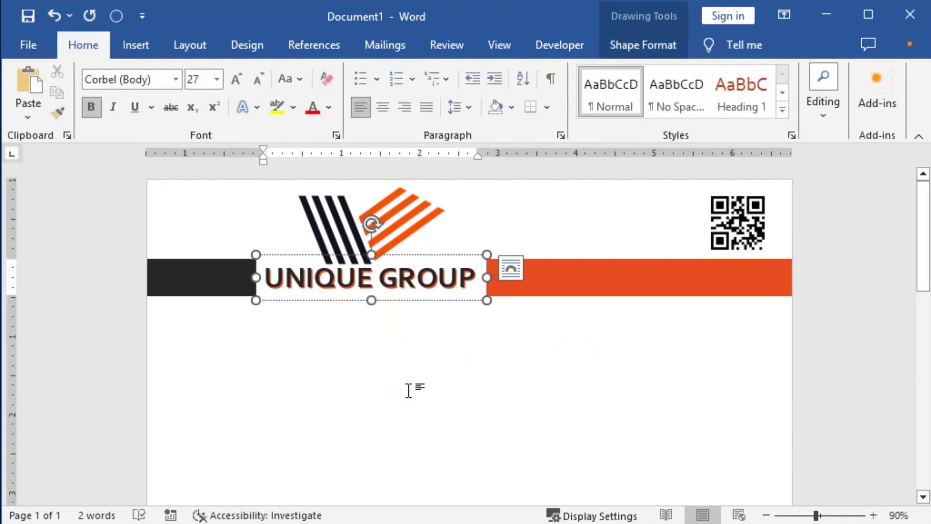
scroll(412, 389, down, 1)
scroll(412, 389, up, 1)
key(ctrl+p)
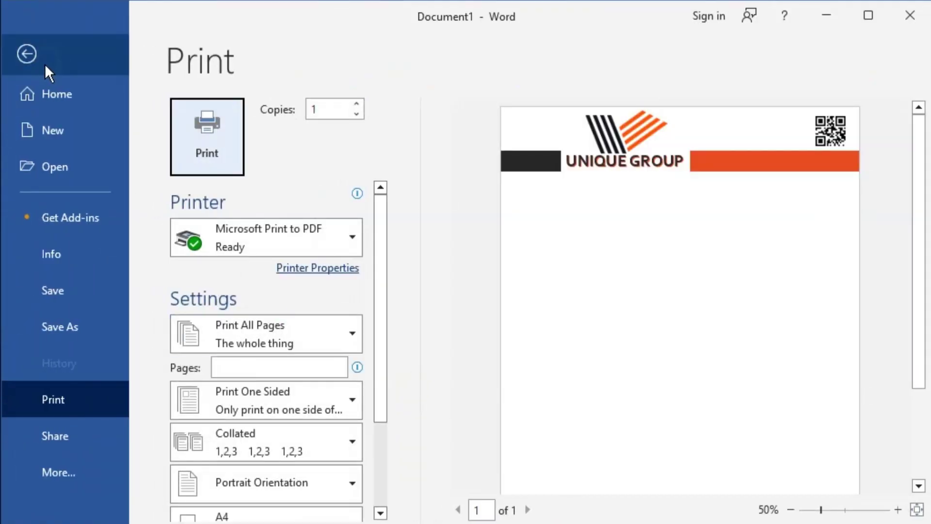
click(42, 61)
click(633, 284)
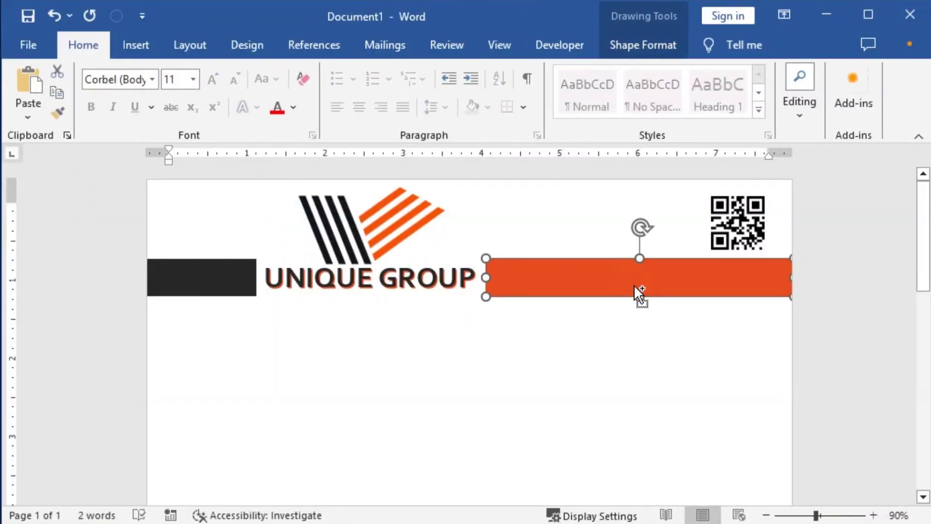
Copy the orange bar below itself as a thin strip stretched to the page's left edge.
drag(634, 284, 645, 331)
drag(639, 325, 642, 304)
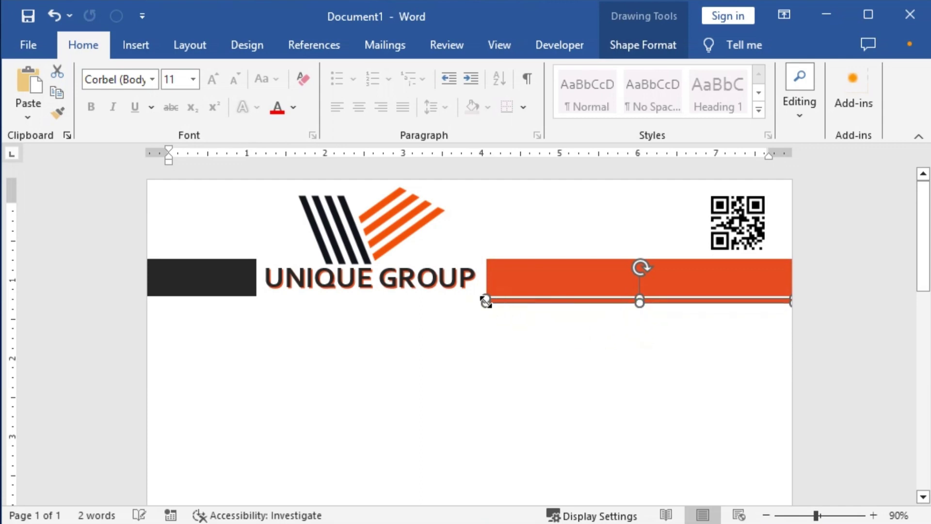
drag(469, 301, 123, 300)
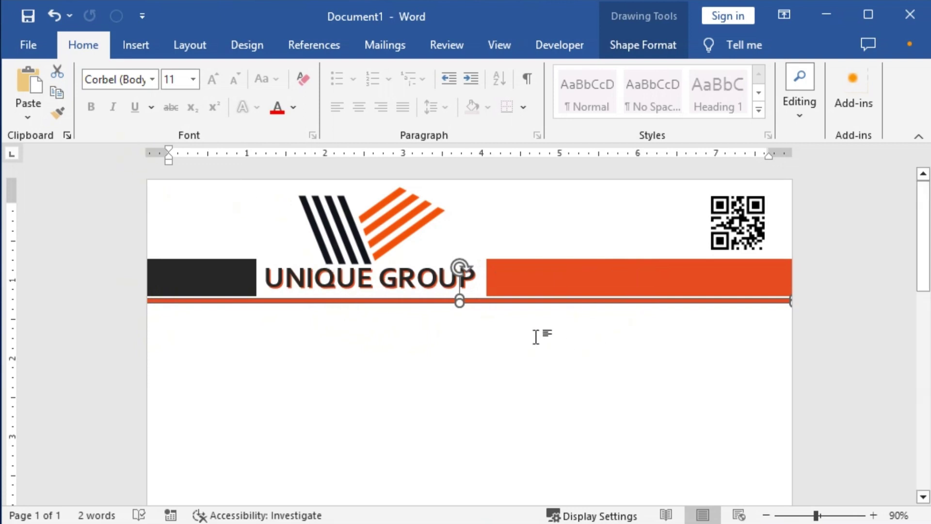
click(514, 347)
click(452, 299)
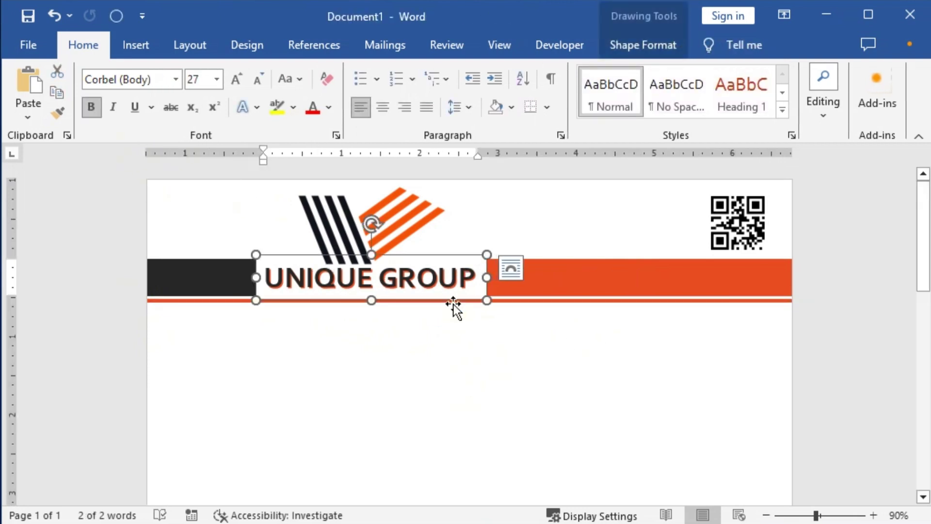
click(525, 299)
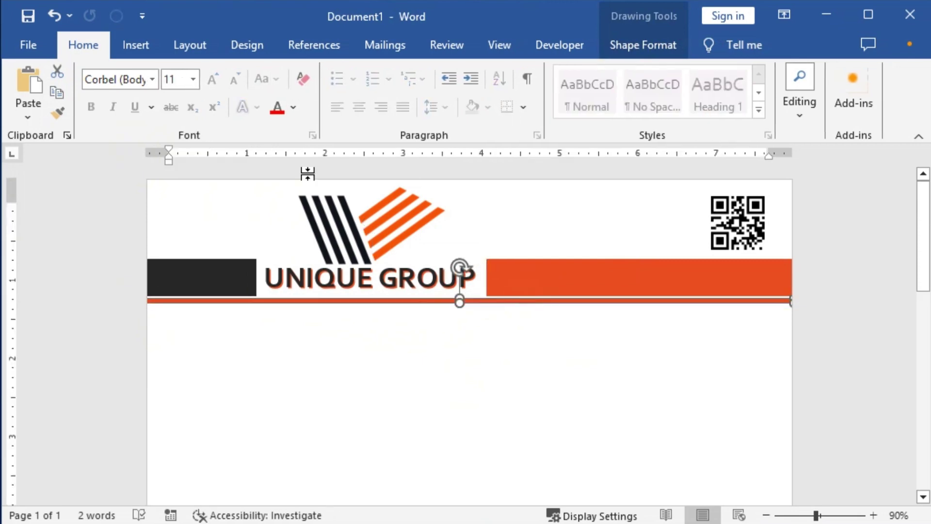
Fill the thin strip black and preview the printed letterhead.
click(636, 46)
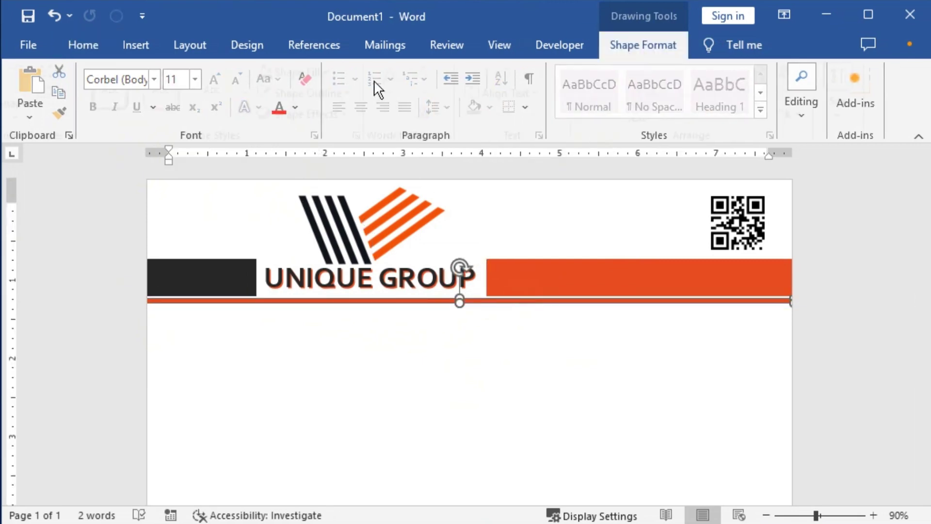
click(275, 69)
click(357, 350)
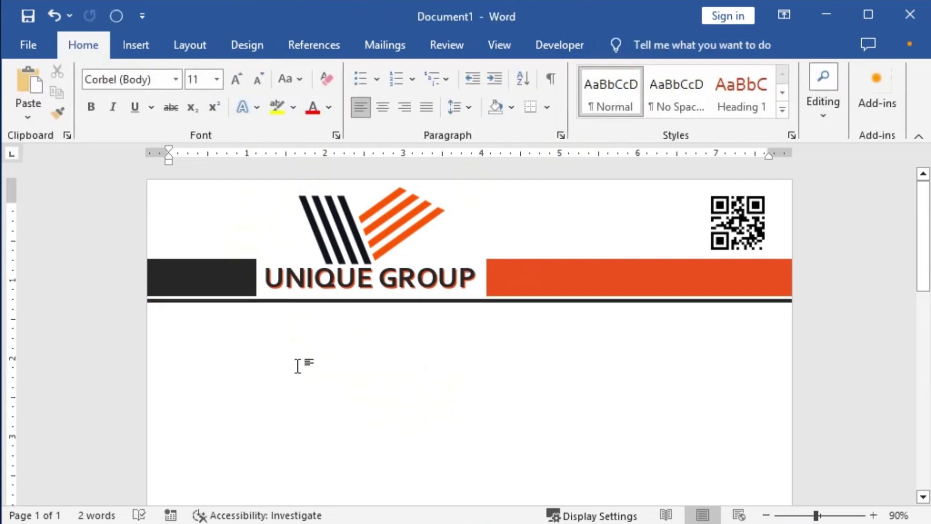
key(ctrl+p)
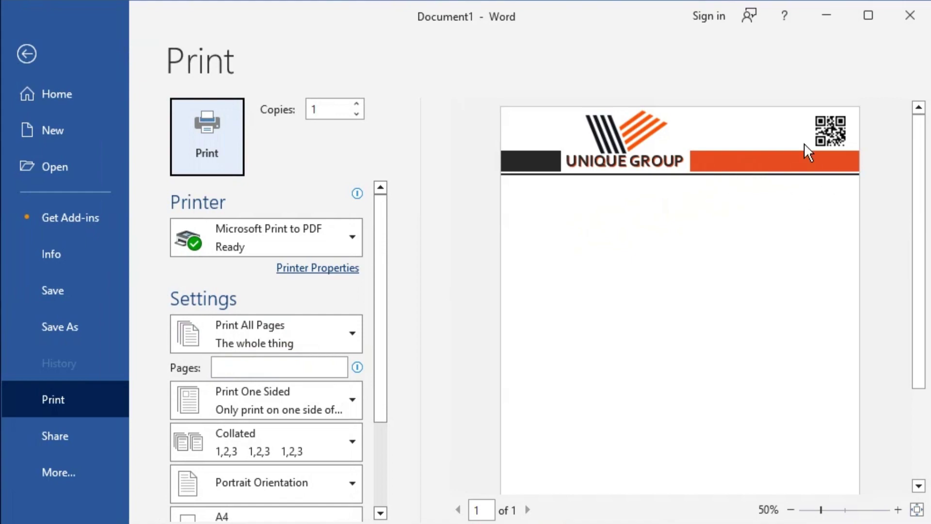
Leave print preview, place the caret lower on the page, and scroll down the letterhead.
click(28, 55)
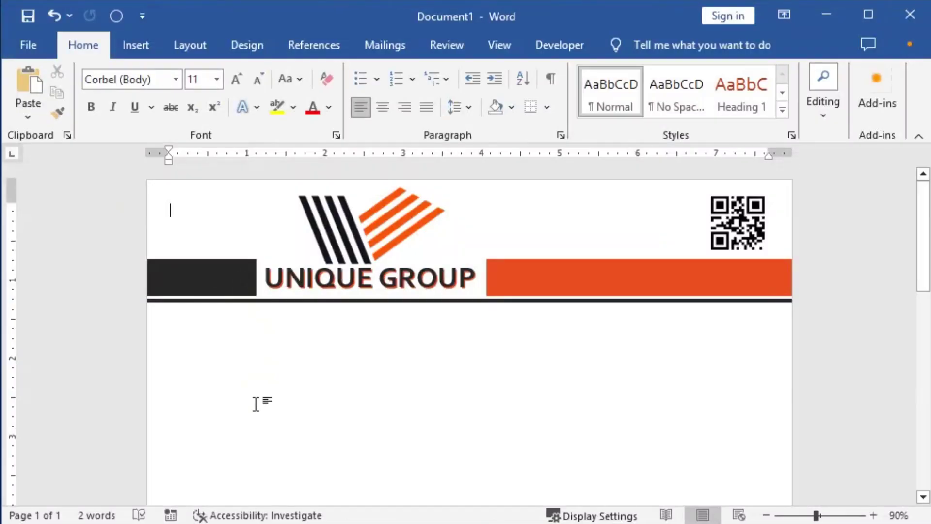
click(202, 411)
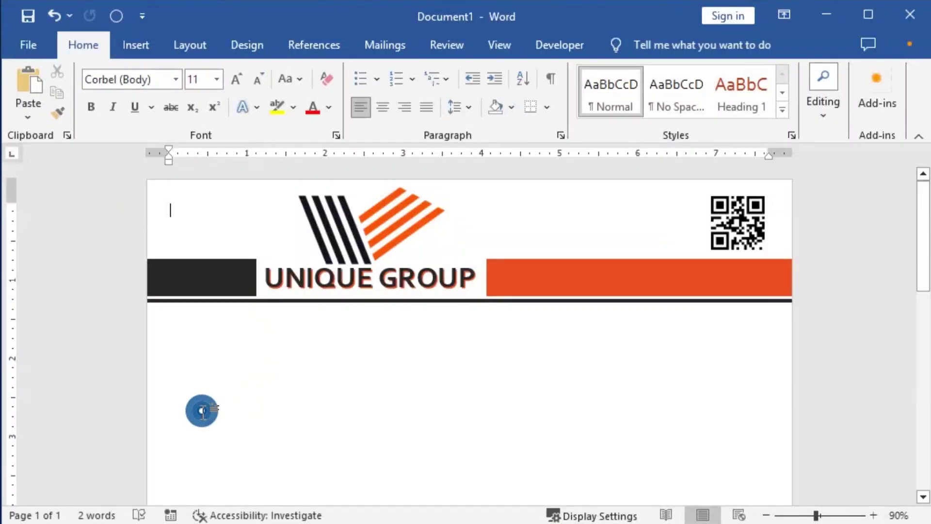
double_click(167, 474)
scroll(291, 393, down, 3)
scroll(310, 399, down, 3)
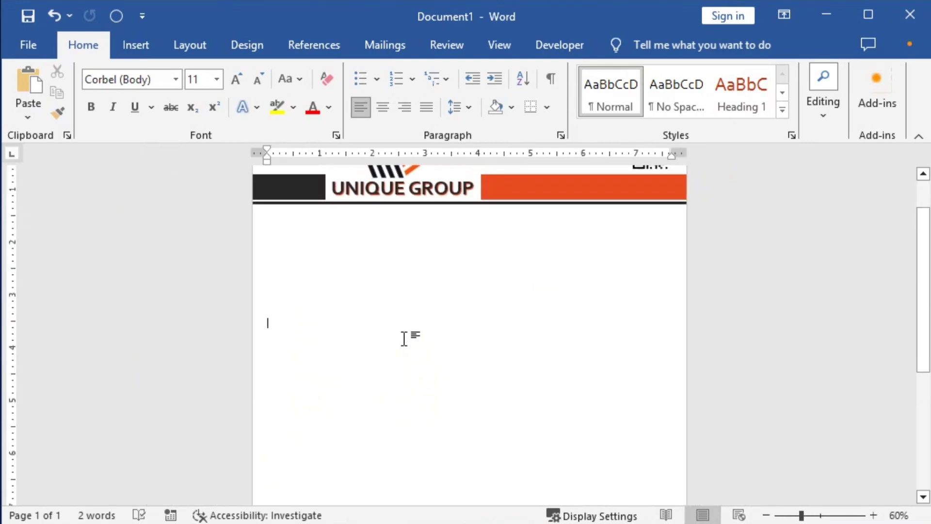
click(134, 41)
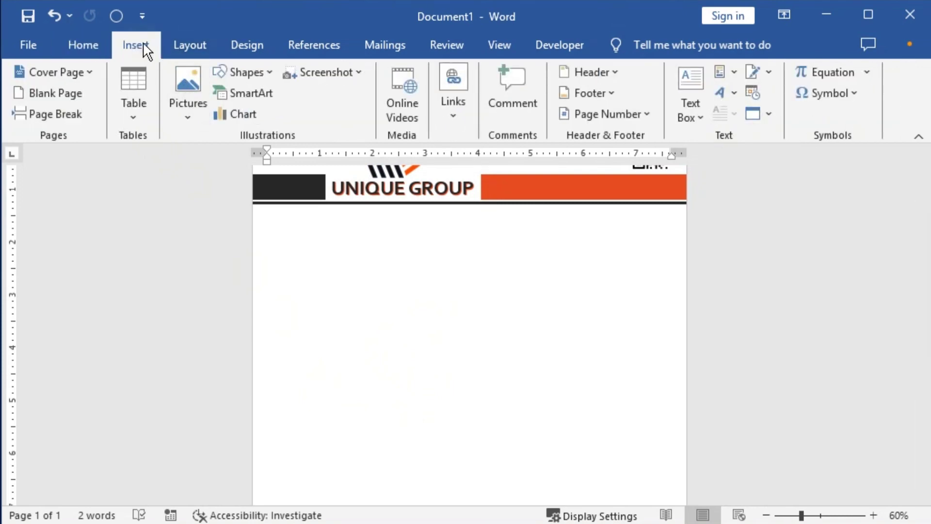
Create a custom picture watermark from the Logo-01 image file and apply it.
click(253, 45)
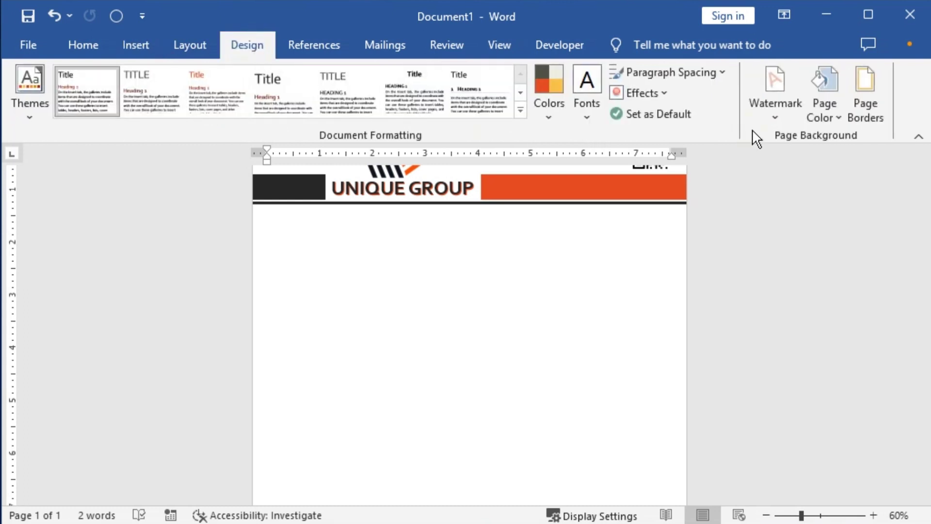
click(774, 118)
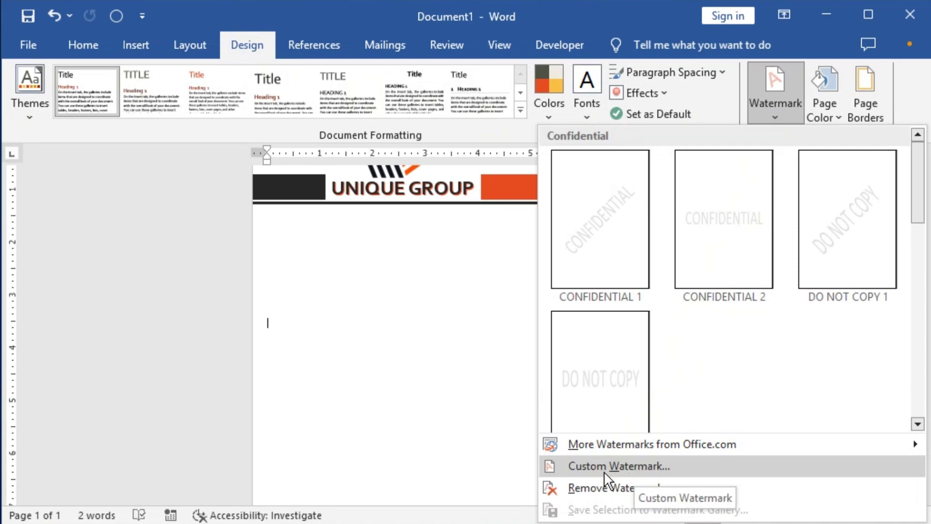
click(621, 465)
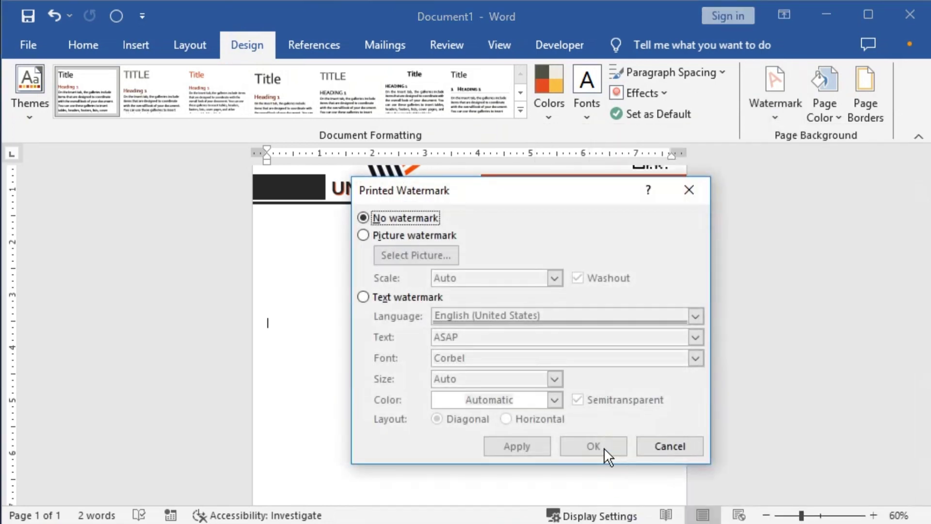
drag(495, 199, 432, 217)
click(298, 255)
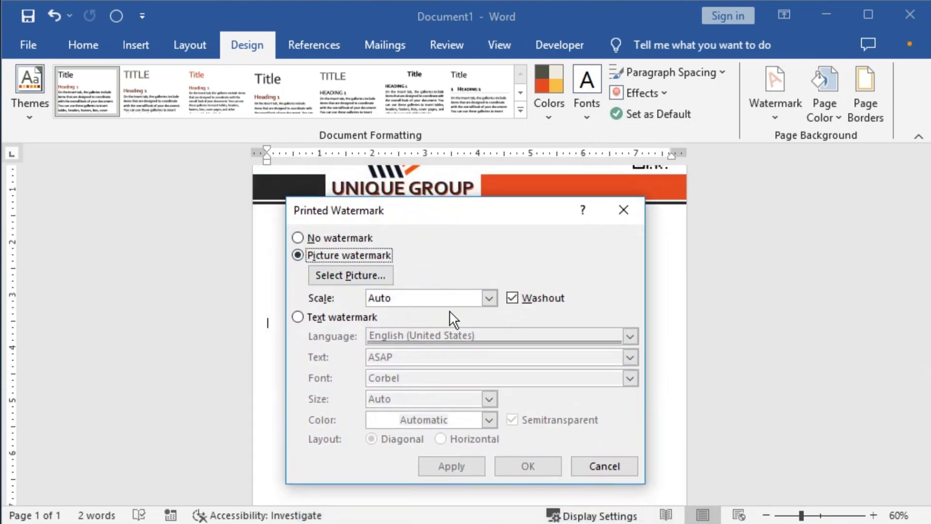
click(489, 298)
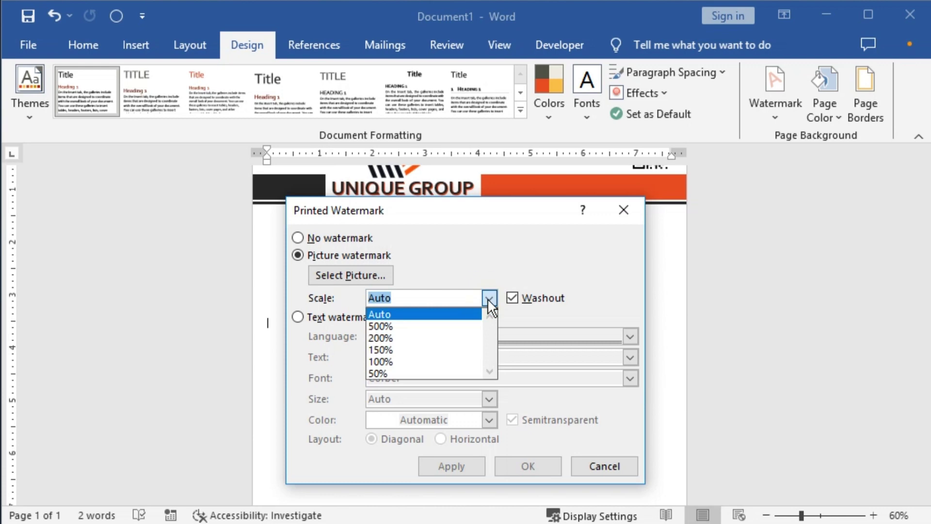
click(537, 257)
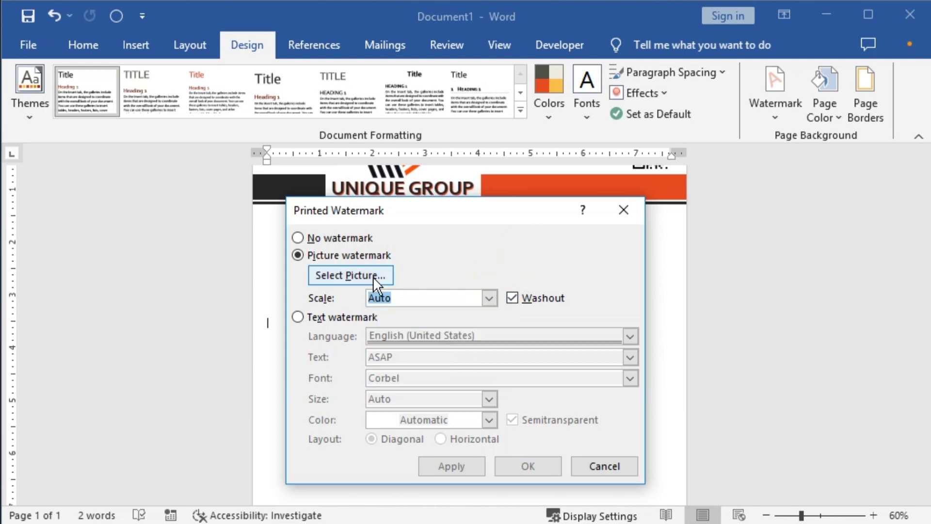
click(380, 276)
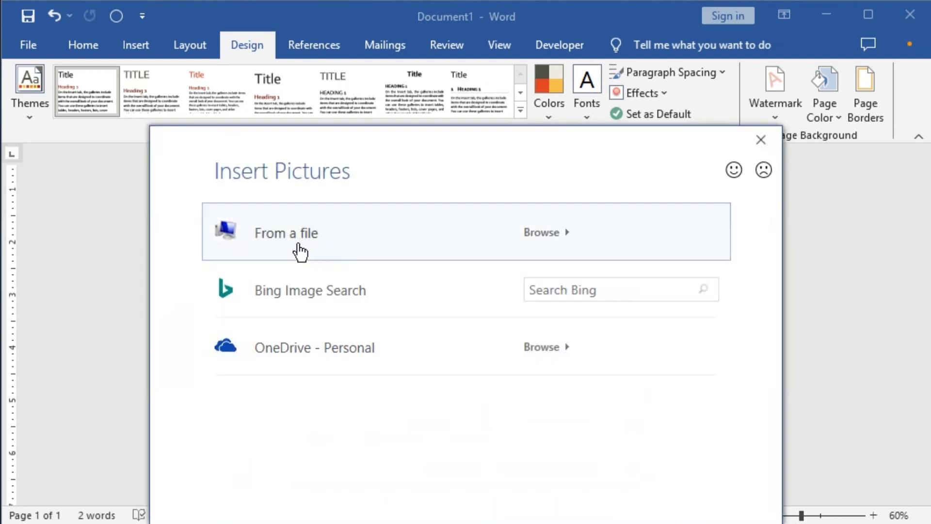
click(297, 246)
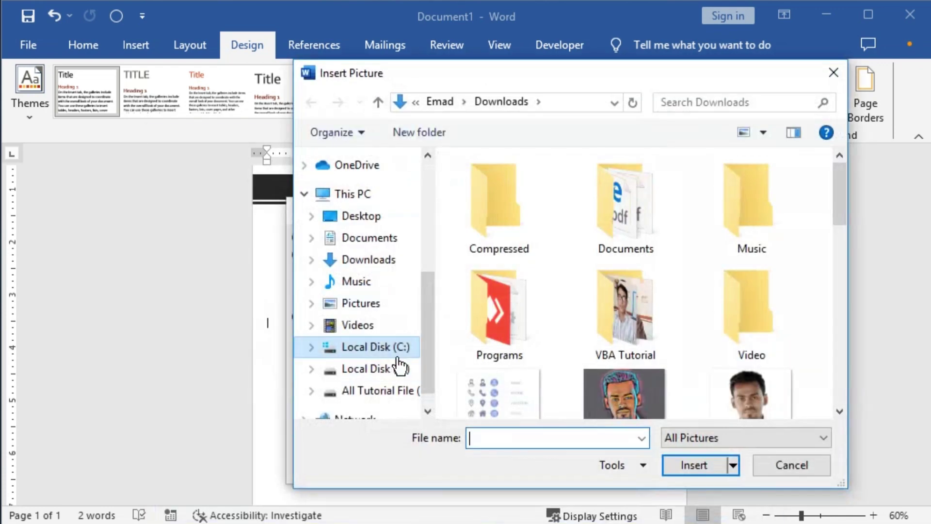
drag(834, 197, 836, 310)
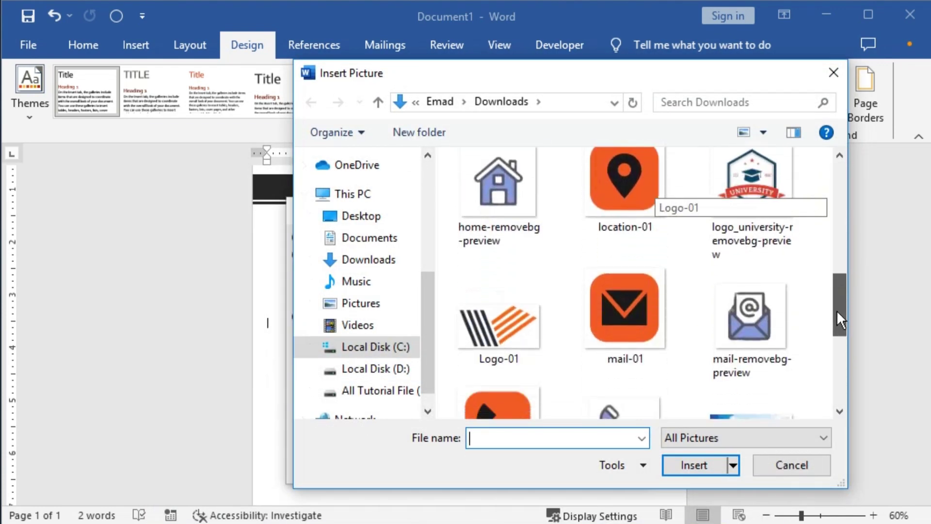
click(487, 277)
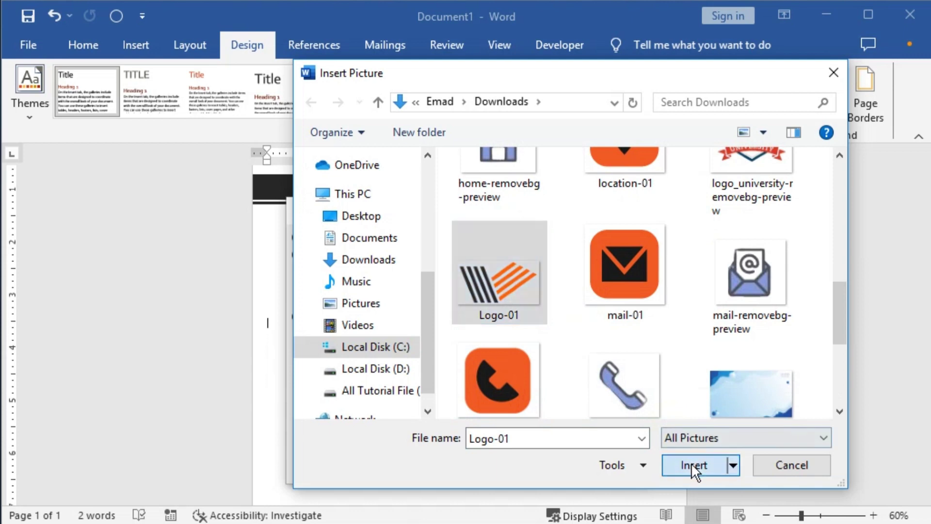
click(691, 464)
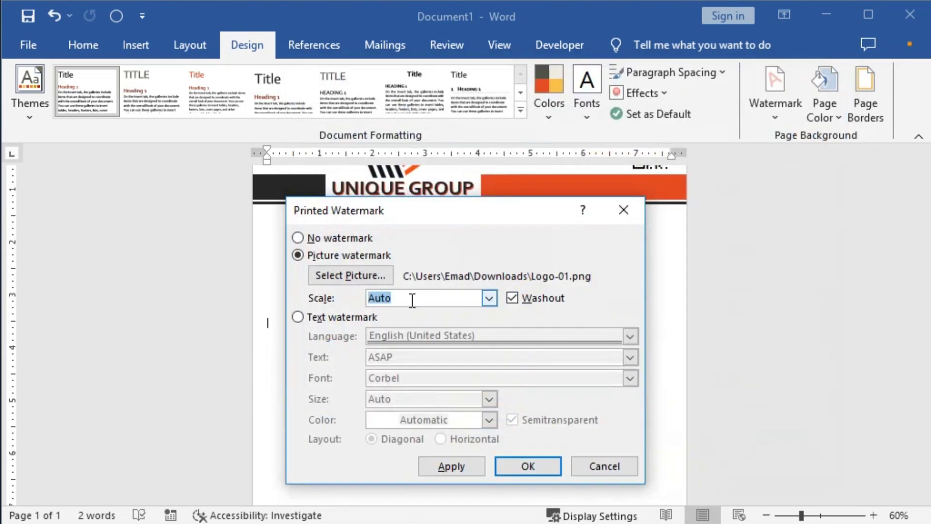
click(460, 466)
Apply a 500% watermark scale, then try 200% and close the watermark settings.
drag(497, 217, 501, 145)
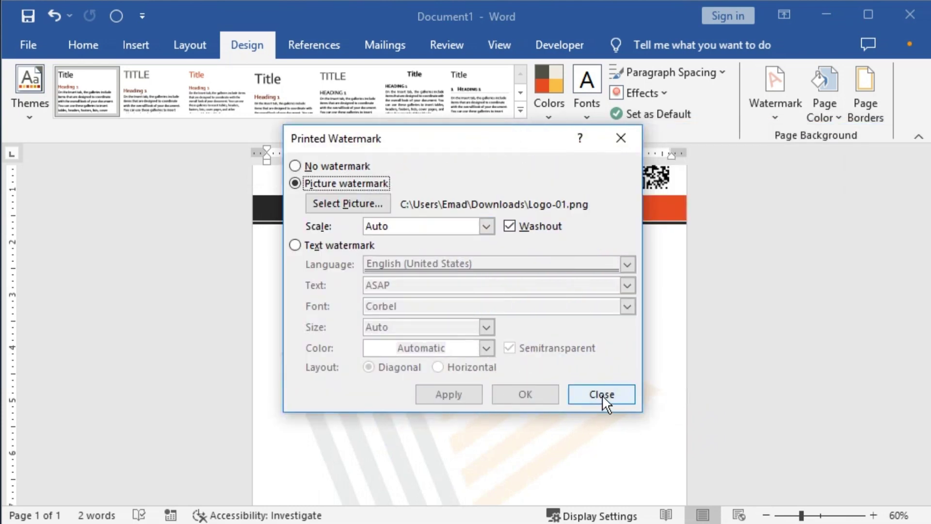
click(485, 224)
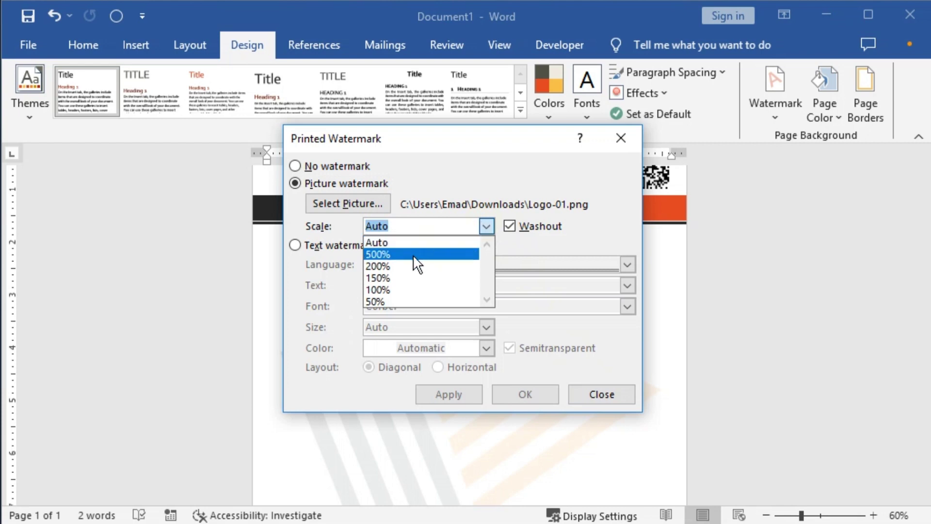
click(388, 253)
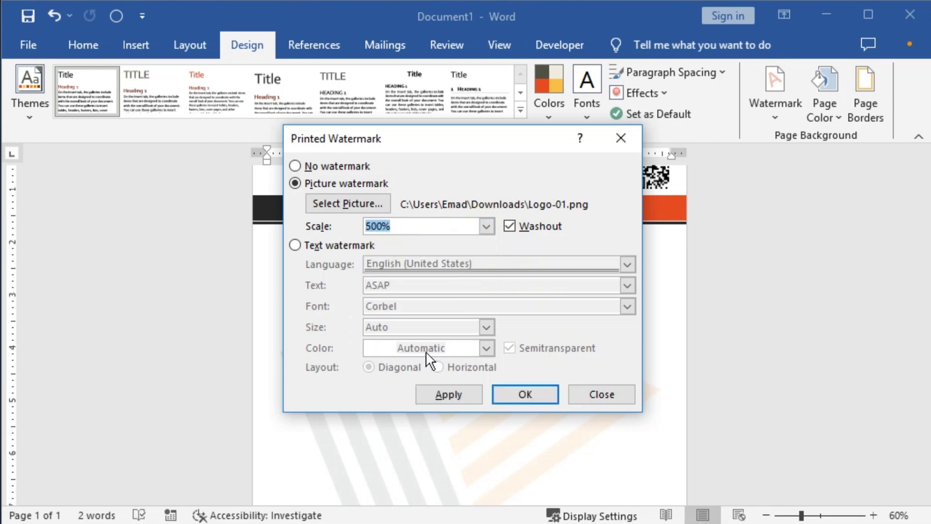
click(454, 393)
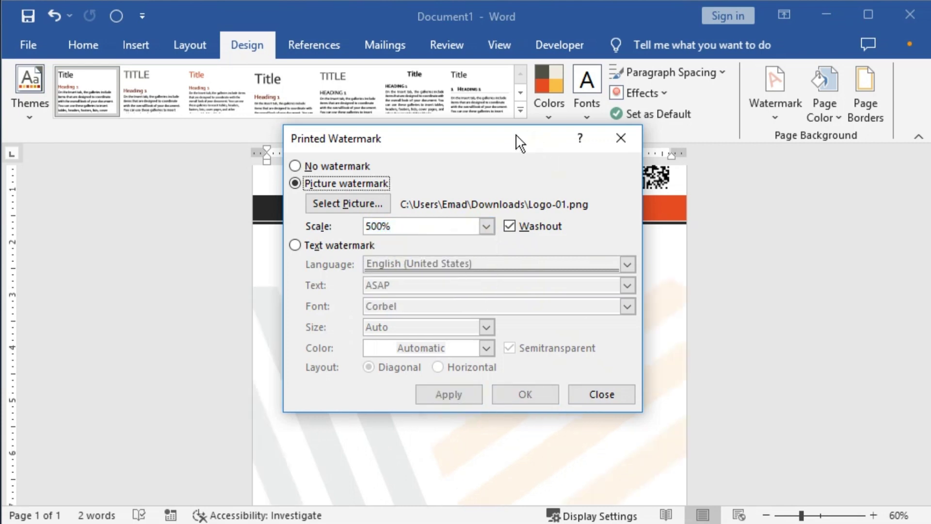
mouse_move(516, 141)
mouse_down()
mouse_move(930, 128)
mouse_move(522, 135)
mouse_up()
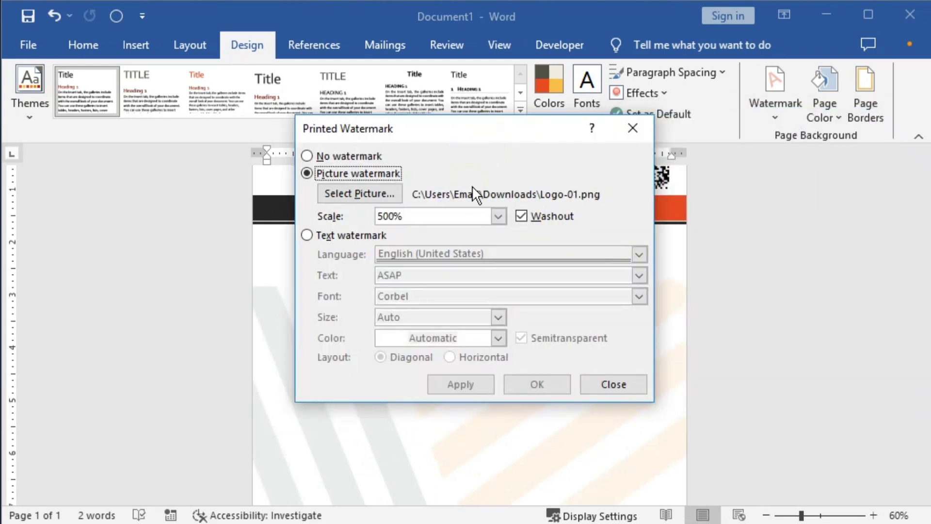
click(498, 216)
click(422, 254)
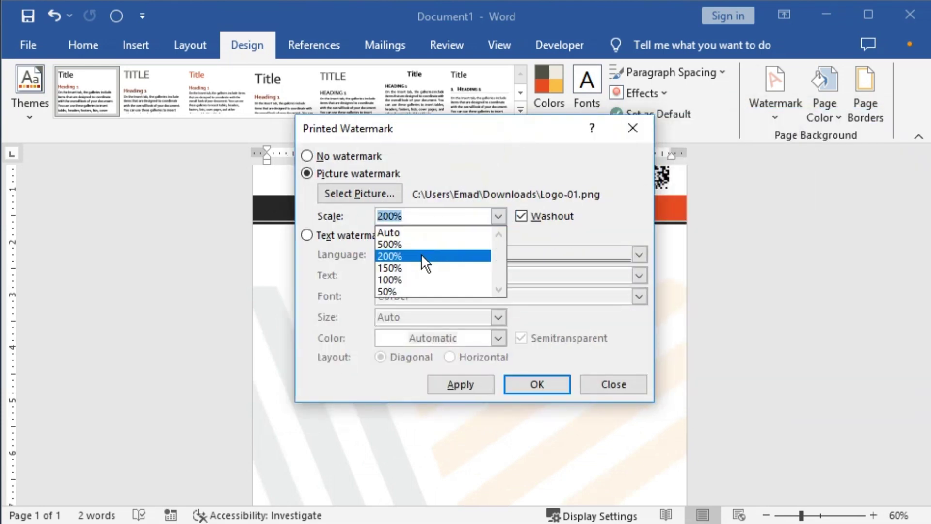
click(451, 383)
click(593, 383)
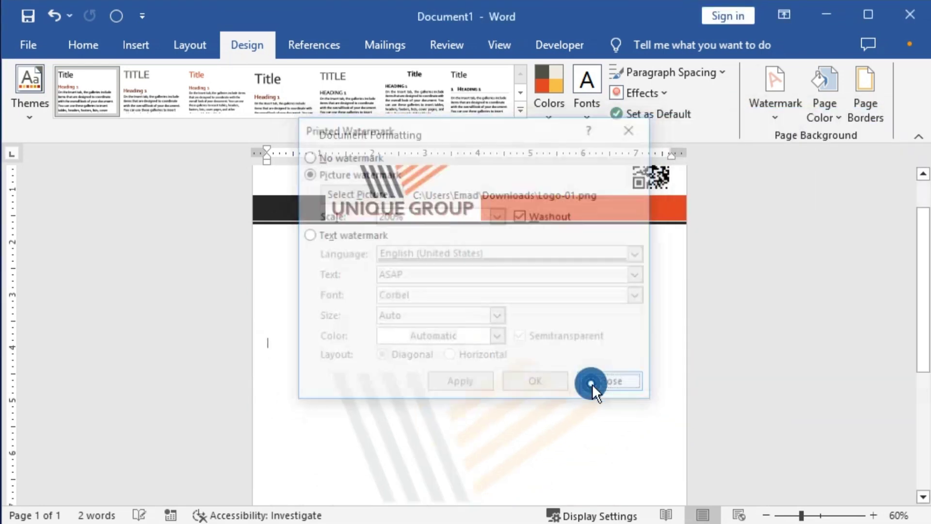
Set the watermark scale back to 500% and preview the printed letterhead.
scroll(614, 370, down, 3)
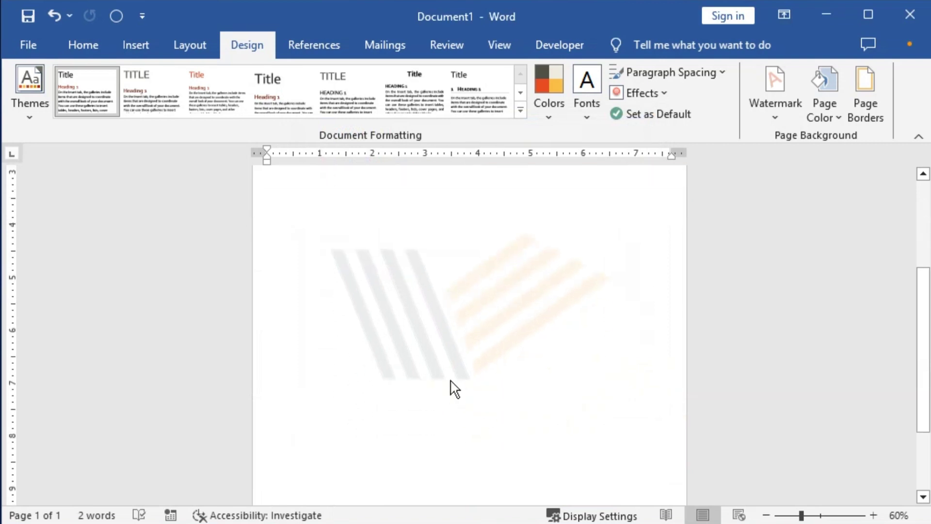
click(776, 119)
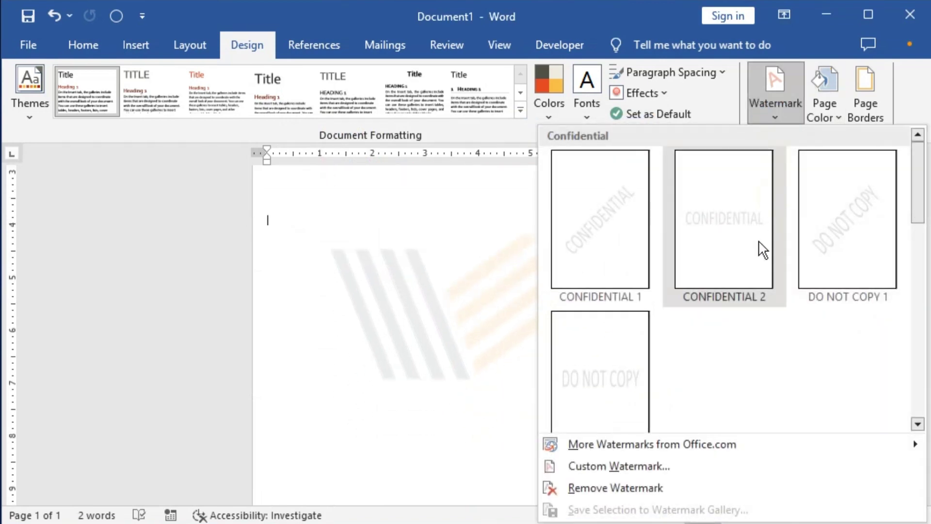
click(642, 466)
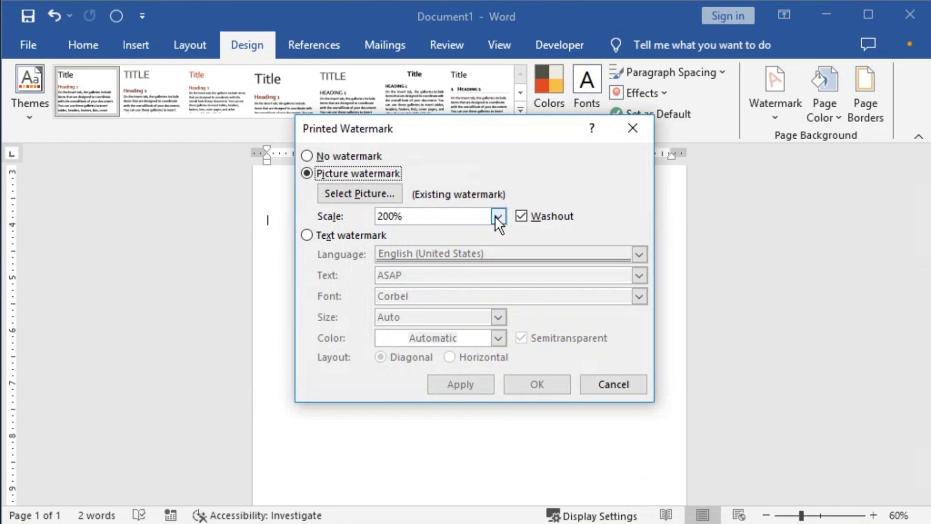
click(497, 217)
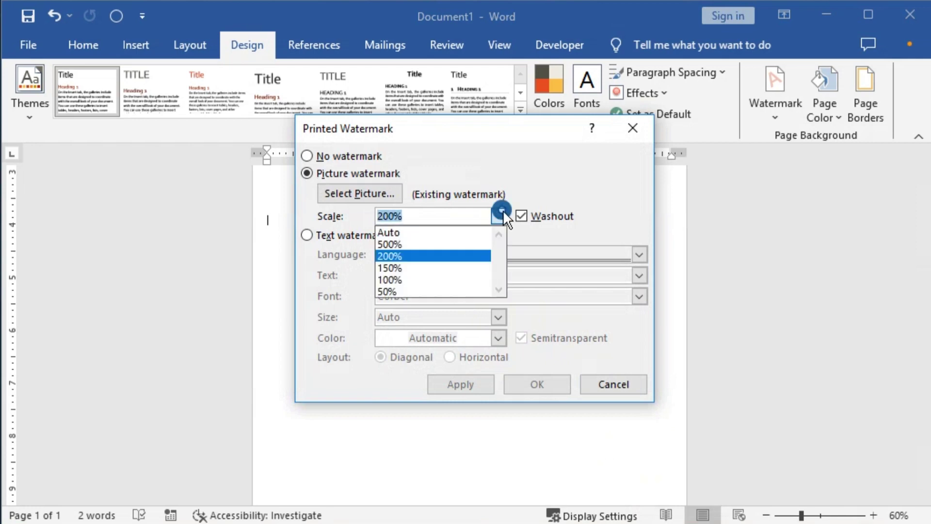
click(427, 244)
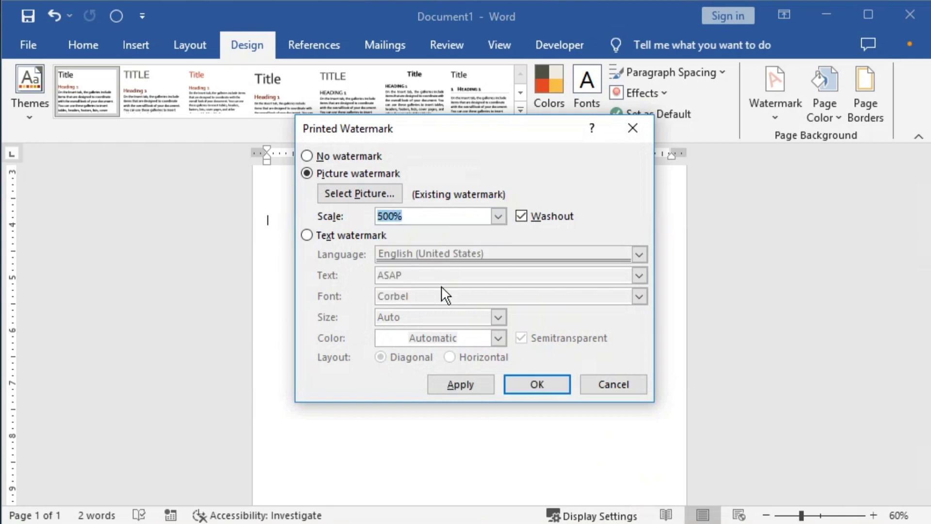
click(463, 385)
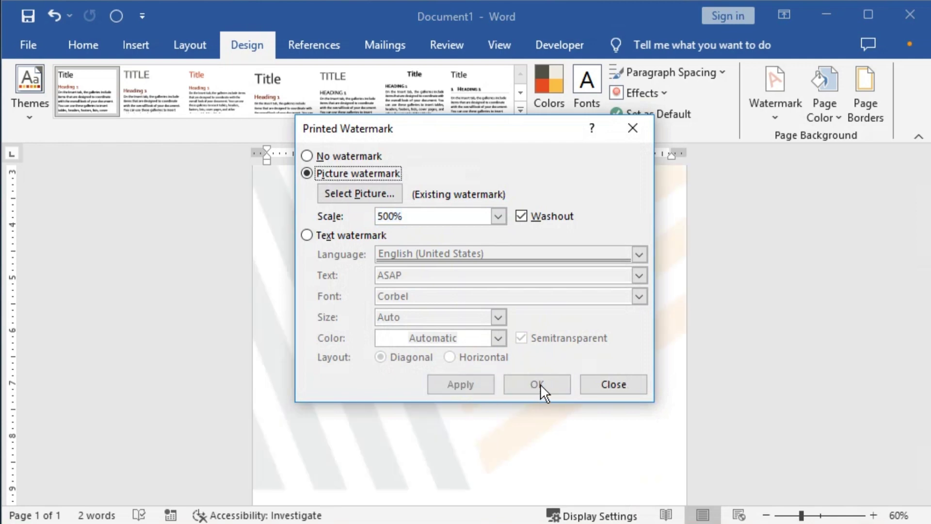
click(635, 385)
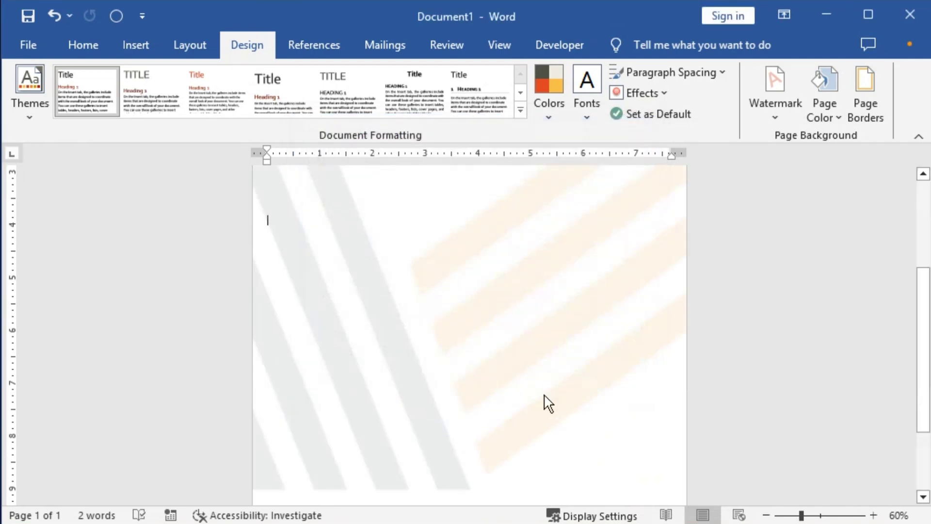
key(ctrl+p)
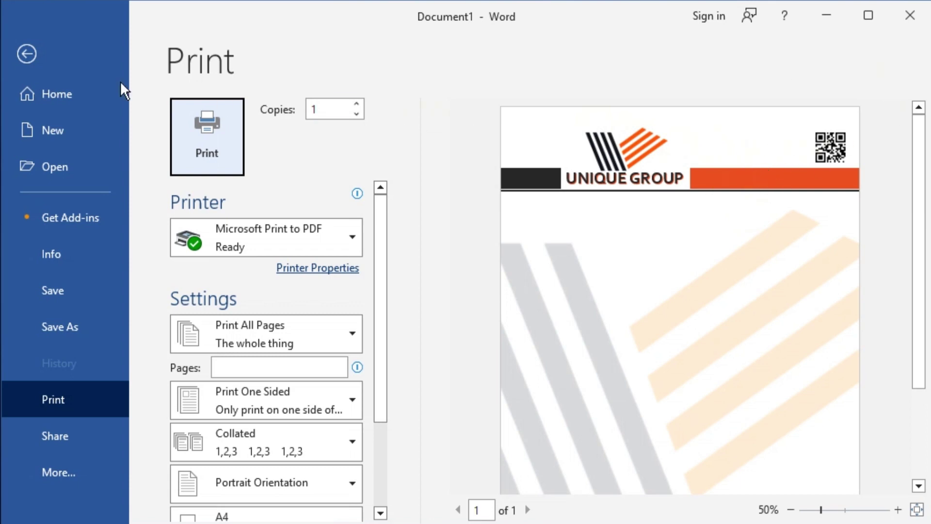
click(47, 56)
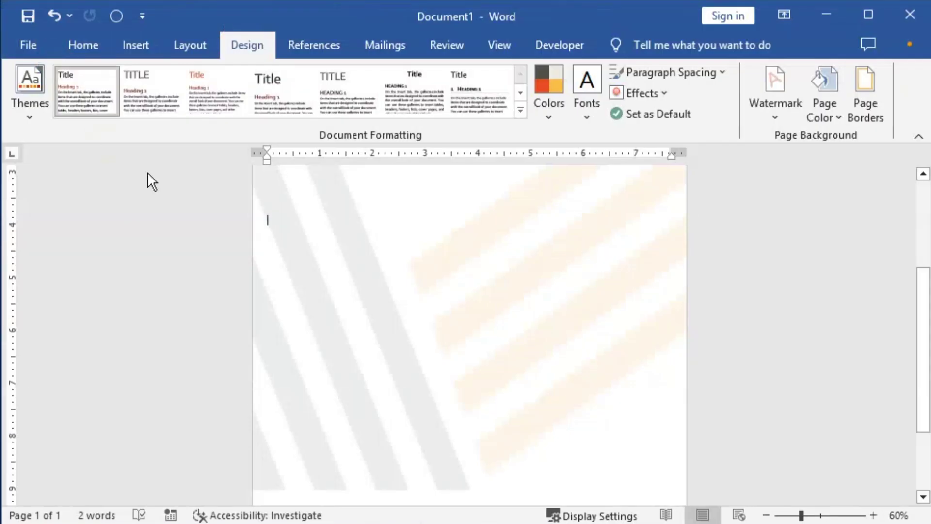
scroll(534, 284, up, 5)
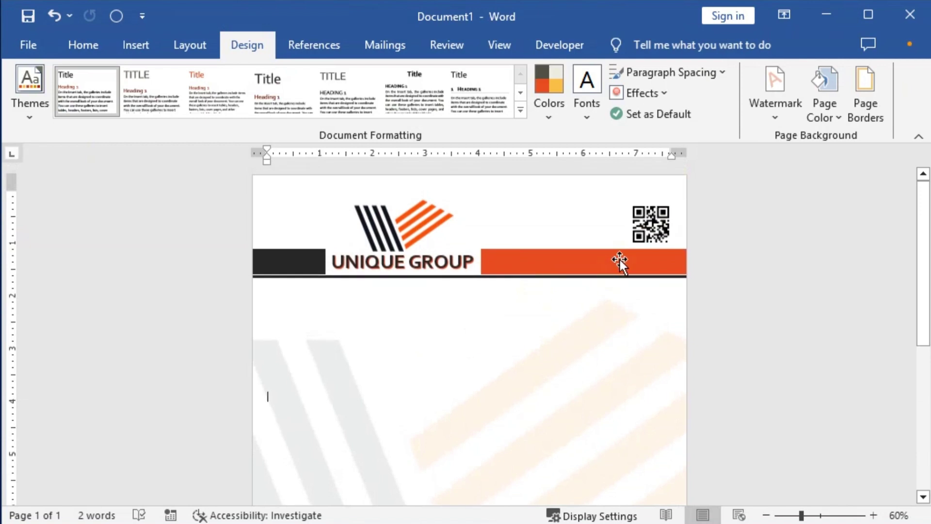
Group the UNIQUE GROUP text, black line, orange bar, QR code and logo into one object.
click(619, 260)
shift+click(426, 252)
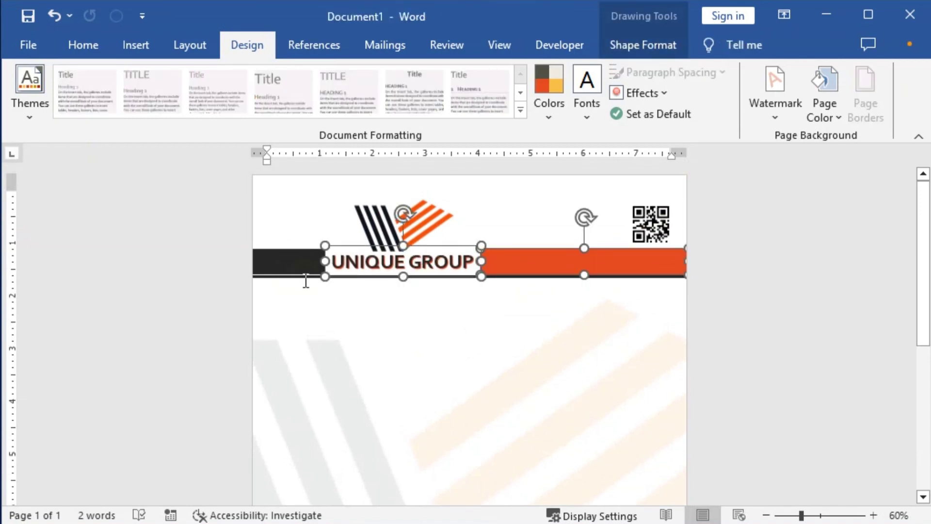
ctrl+scroll(470, 335, up, 4)
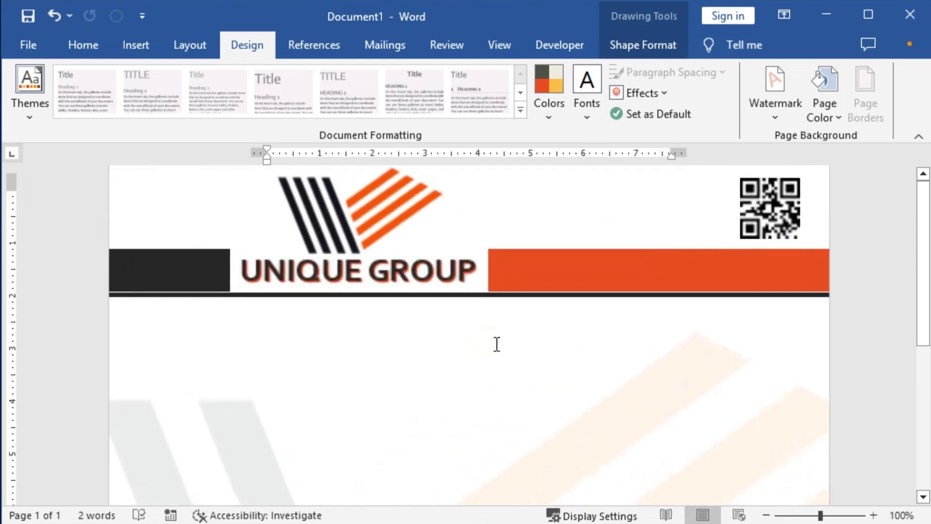
shift+click(522, 295)
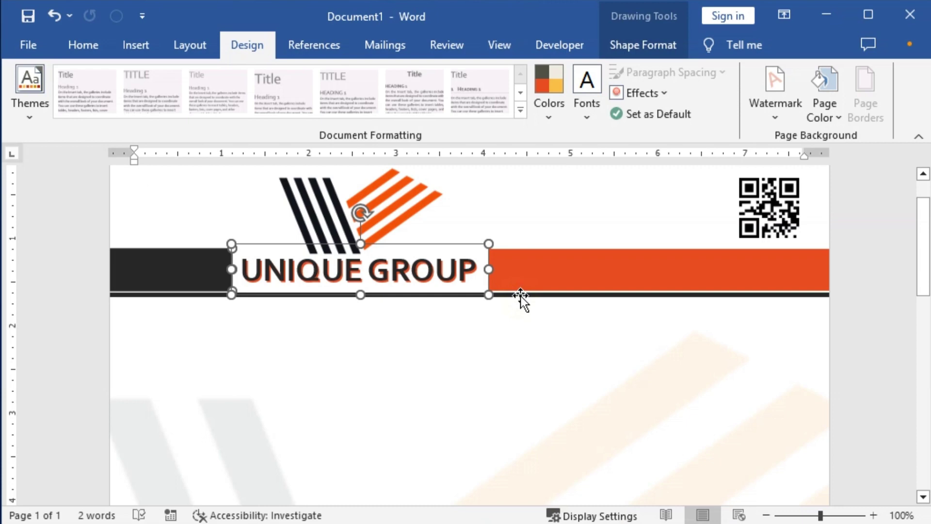
shift+click(520, 296)
shift+click(545, 275)
shift+click(770, 202)
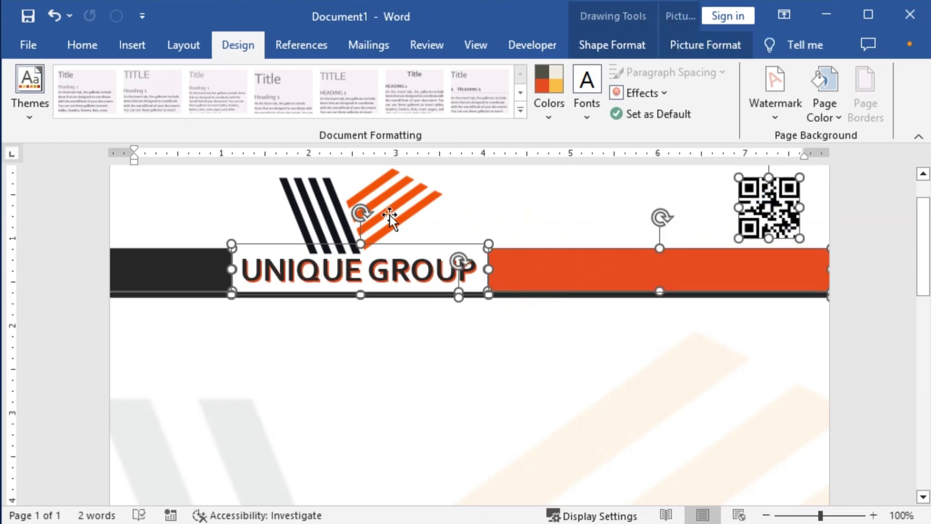
shift+click(389, 214)
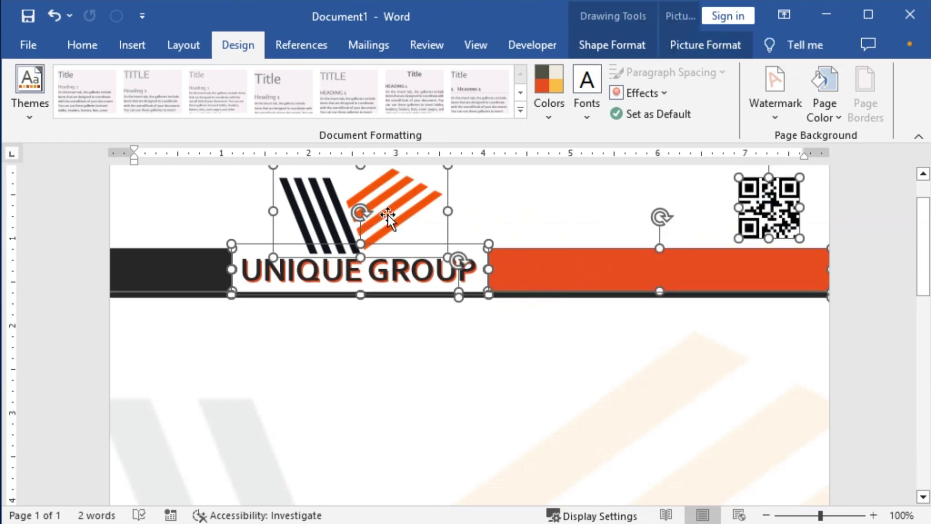
right_click(432, 246)
mouse_move(313, 28)
click(449, 31)
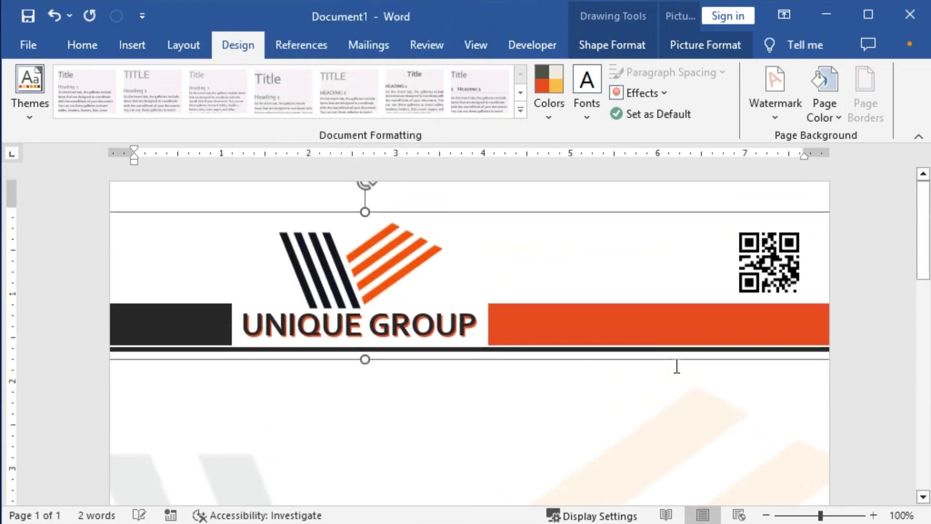
Undo the header's shift and nudge the grouped header down three steps.
key(ctrl+z)
key(Down)
key(Down)
key(Down)
key(Down)
key(Down)
key(Down)
key(Down)
key(Down)
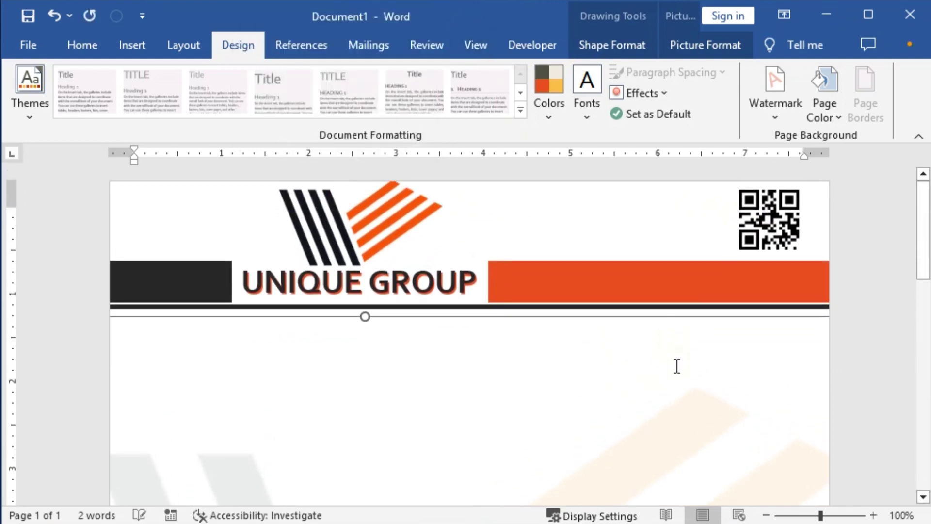
key(Down)
key(Down)
key(Down)
key(Down)
key(Down)
key(Down)
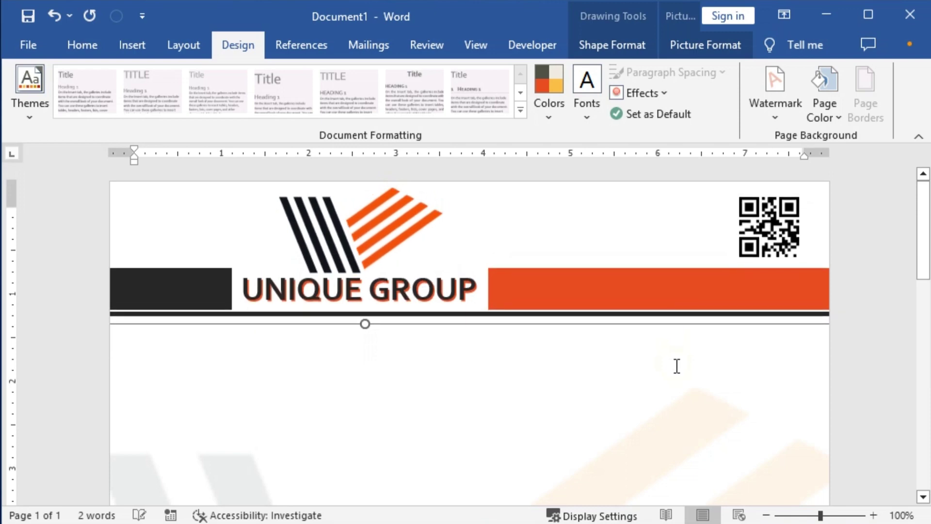
key(Down)
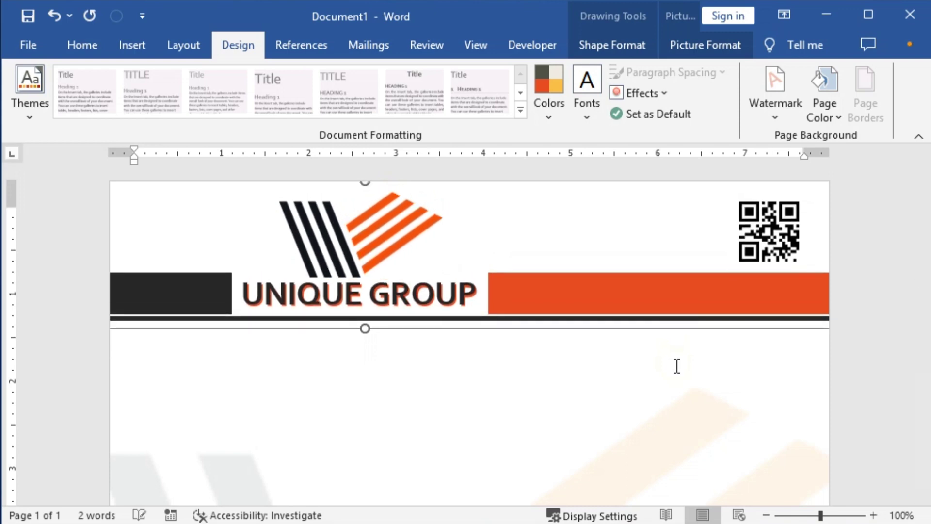
click(271, 381)
scroll(504, 408, down, 3)
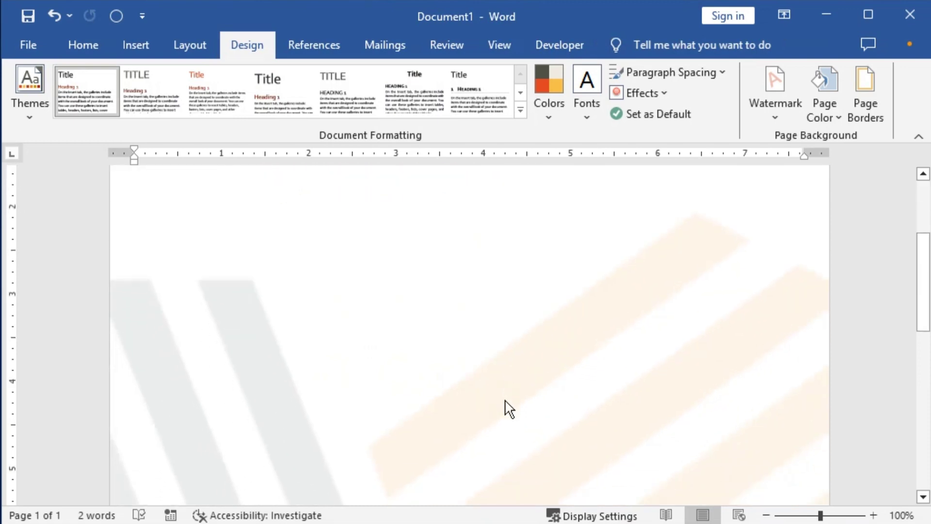
ctrl+scroll(506, 408, down, 5)
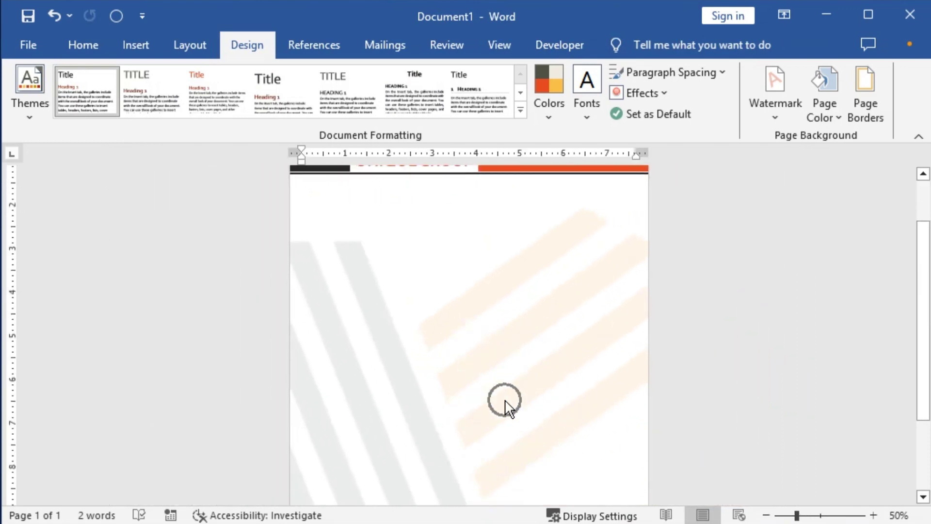
key(ctrl+p)
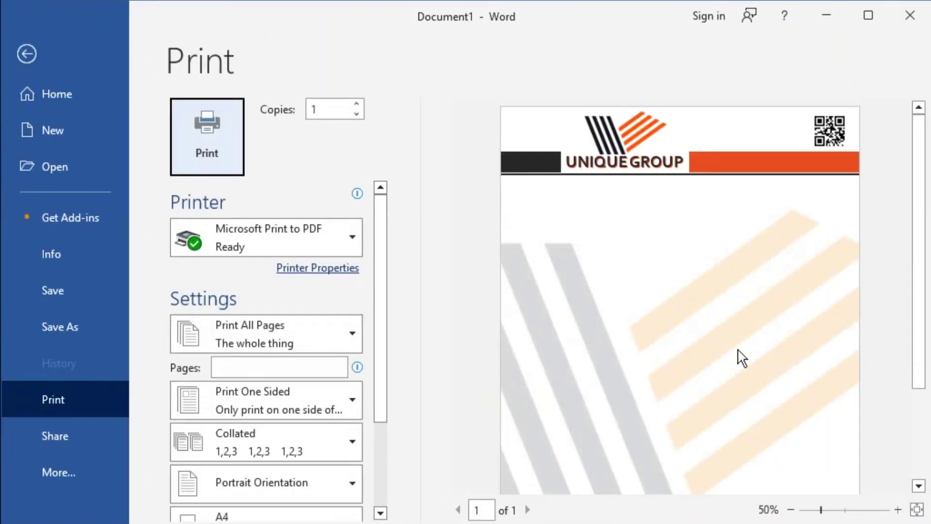
scroll(742, 379, down, 2)
scroll(730, 426, up, 3)
scroll(729, 426, down, 3)
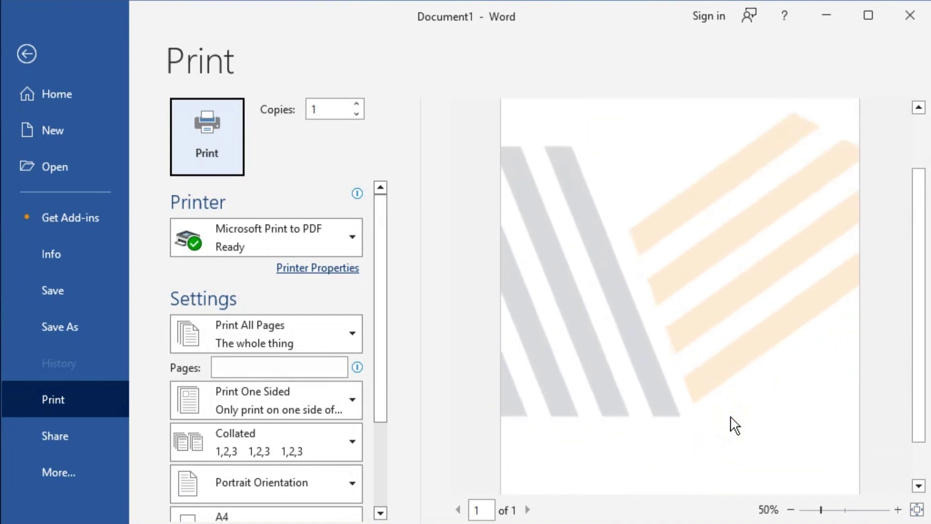
scroll(733, 425, up, 3)
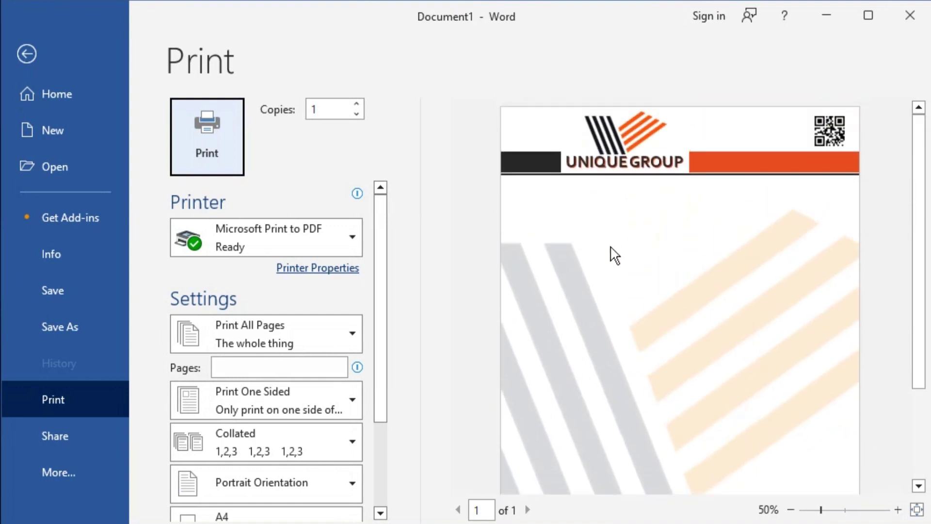
click(25, 57)
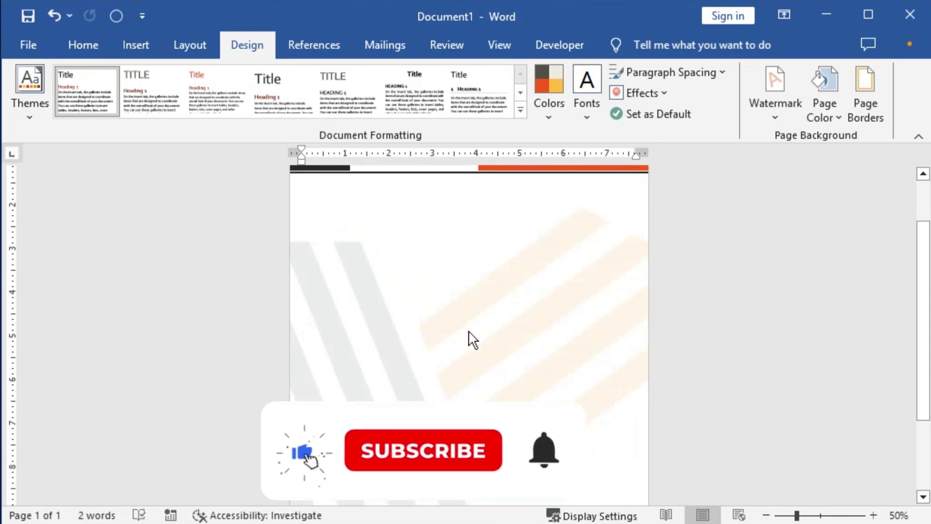
scroll(466, 377, down, 3)
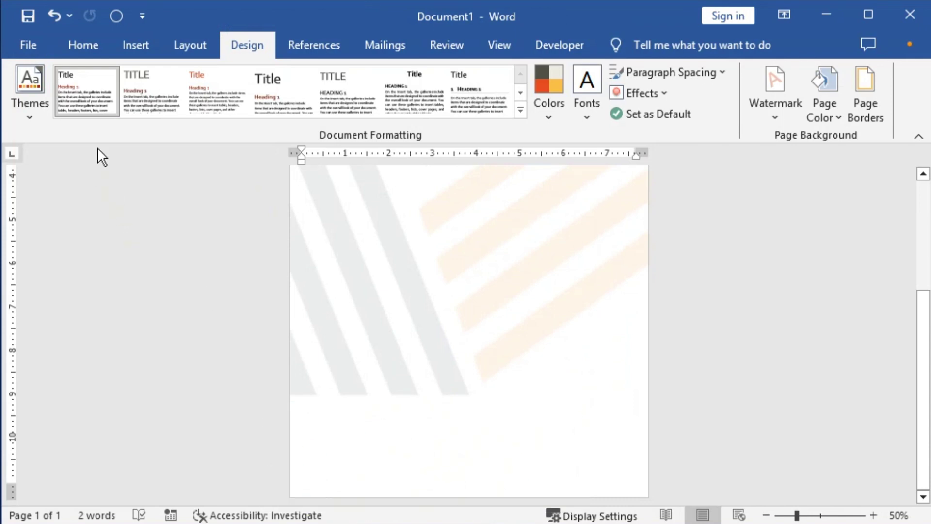
click(94, 48)
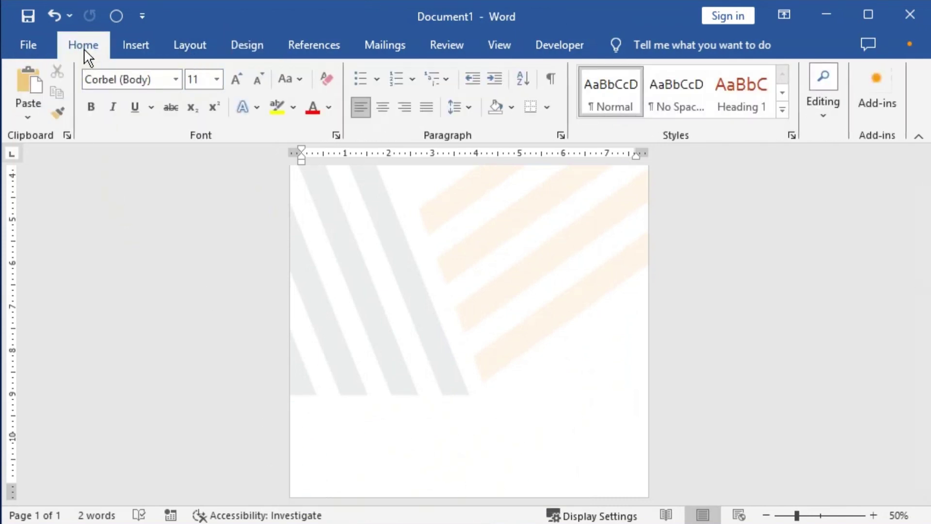
click(145, 48)
Draw an outline-free rectangle at the page bottom and make it a thin full-width strip.
click(269, 72)
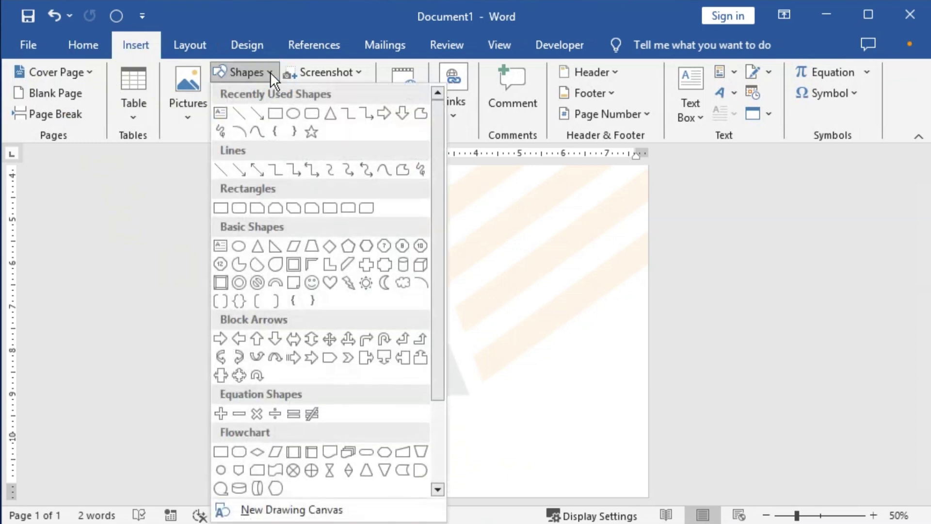
click(275, 114)
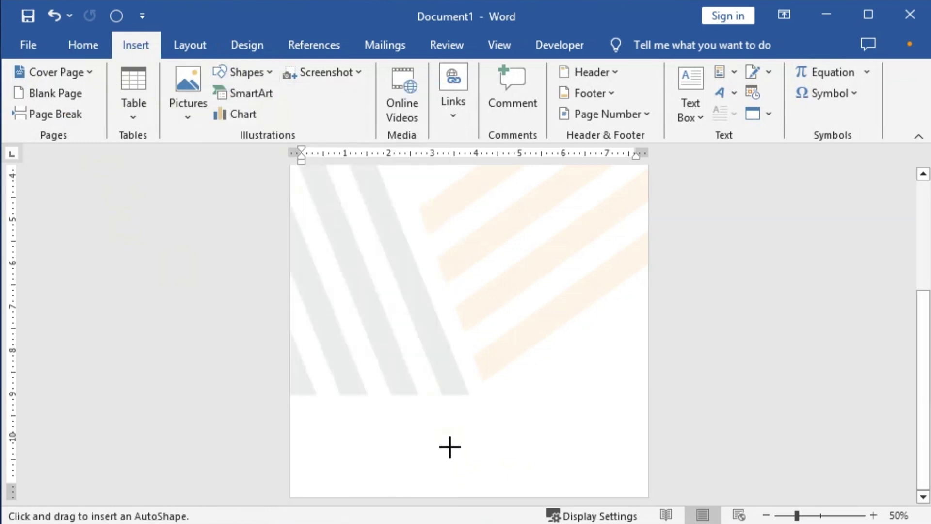
scroll(457, 403, up, 4)
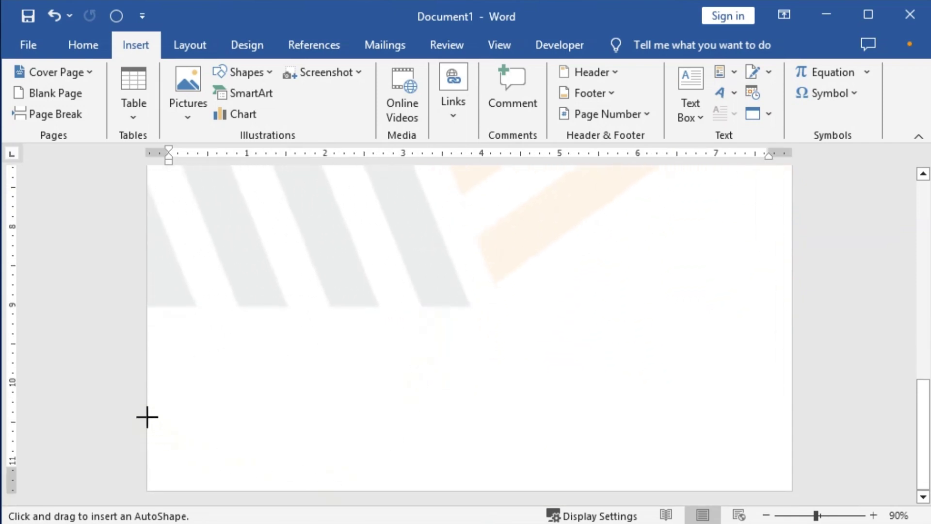
drag(161, 433, 486, 483)
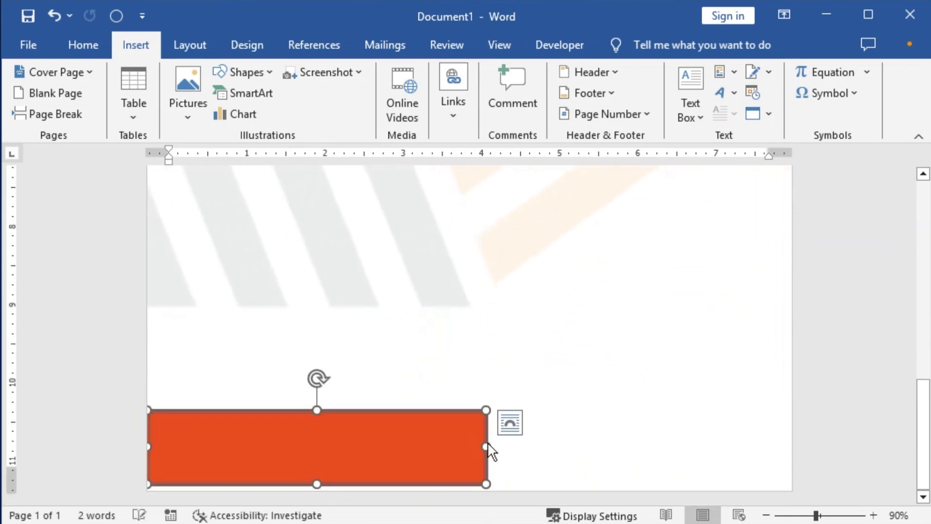
click(356, 94)
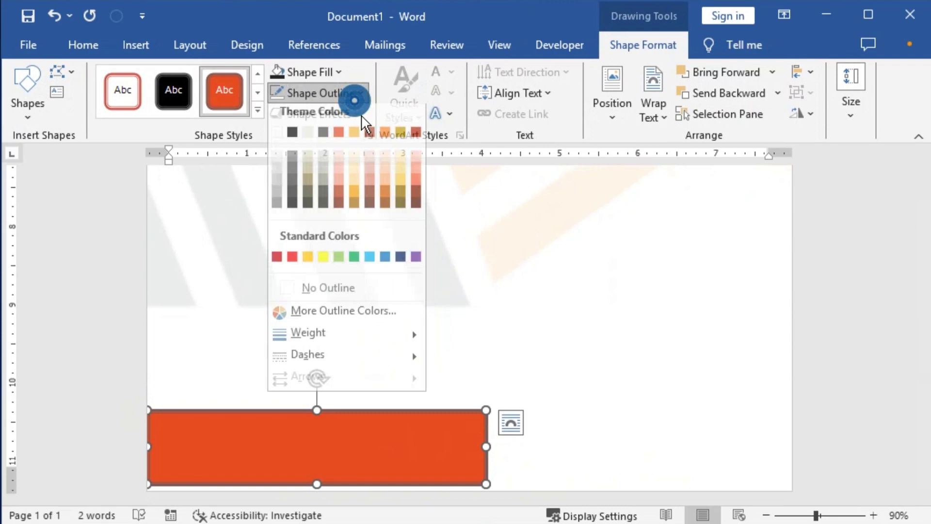
click(320, 296)
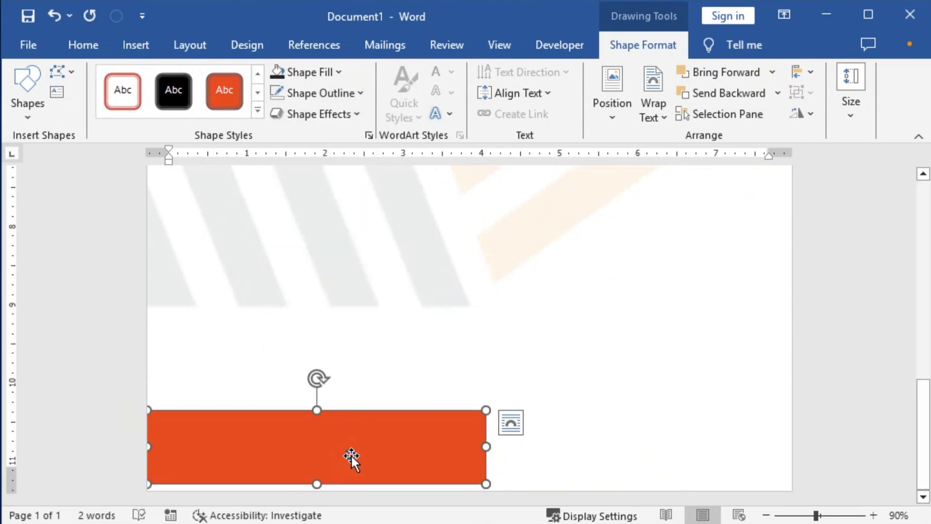
key(Down)
key(Down)
key(Down)
key(Down)
key(Down)
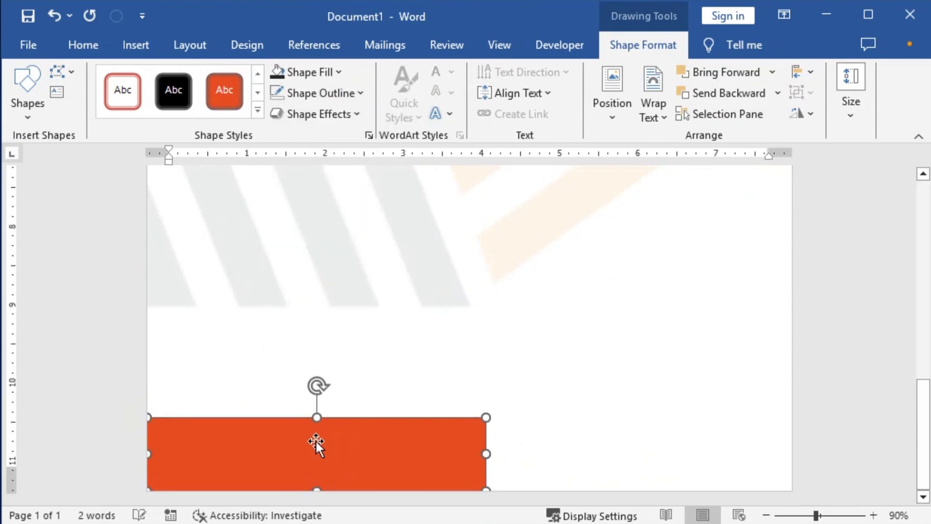
drag(316, 423, 317, 477)
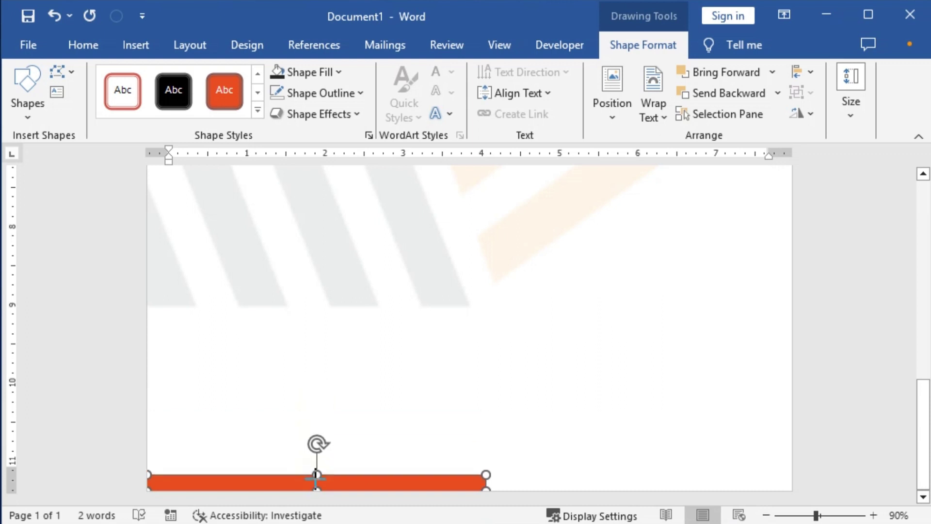
drag(485, 478, 799, 477)
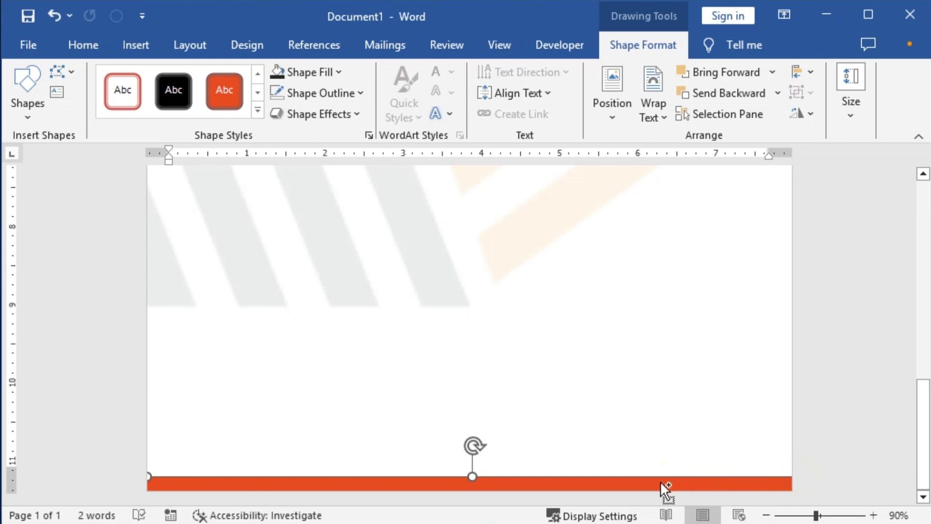
Copy the strip just above itself, enlarge it into a tall band, and fill it black.
mouse_move(659, 481)
mouse_down()
mouse_move(656, 452)
mouse_move(655, 467)
mouse_up()
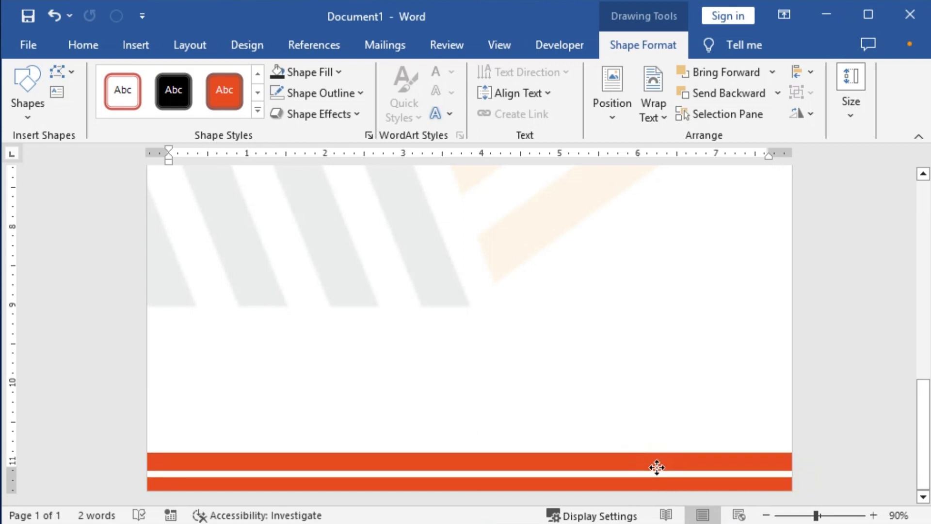
drag(471, 454, 478, 411)
key(Down)
key(Down)
key(Down)
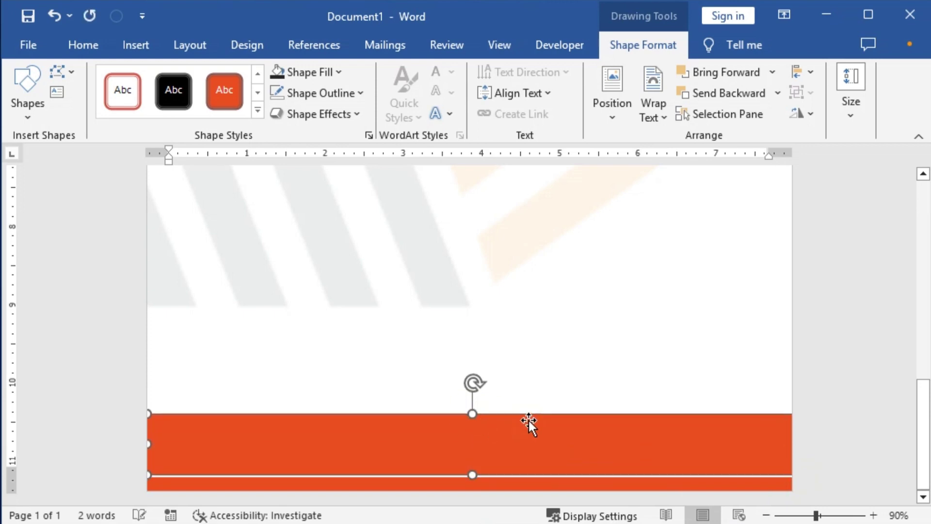
key(Up)
key(Up)
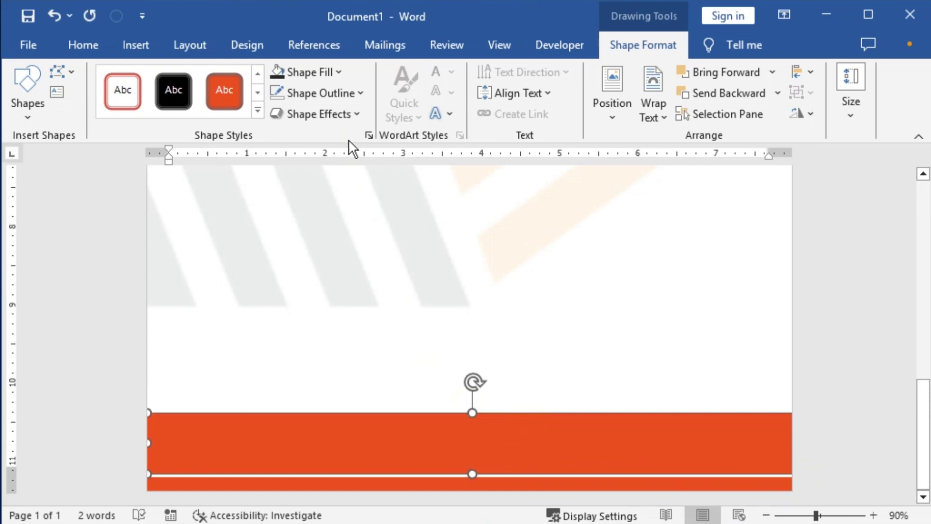
click(280, 76)
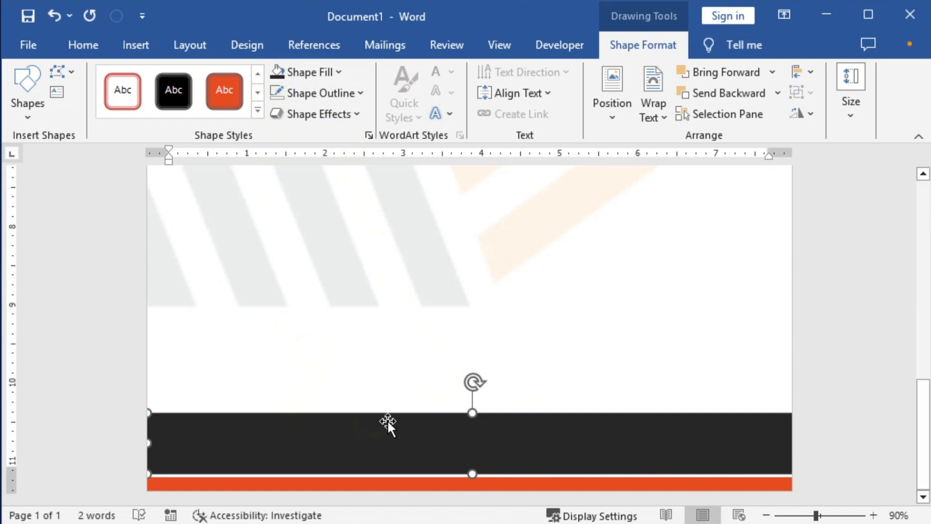
drag(473, 406, 473, 401)
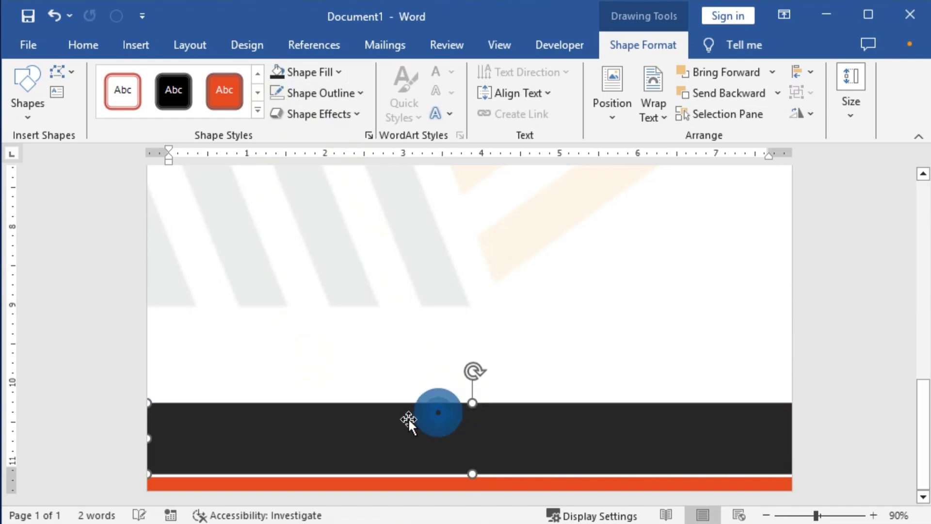
click(208, 354)
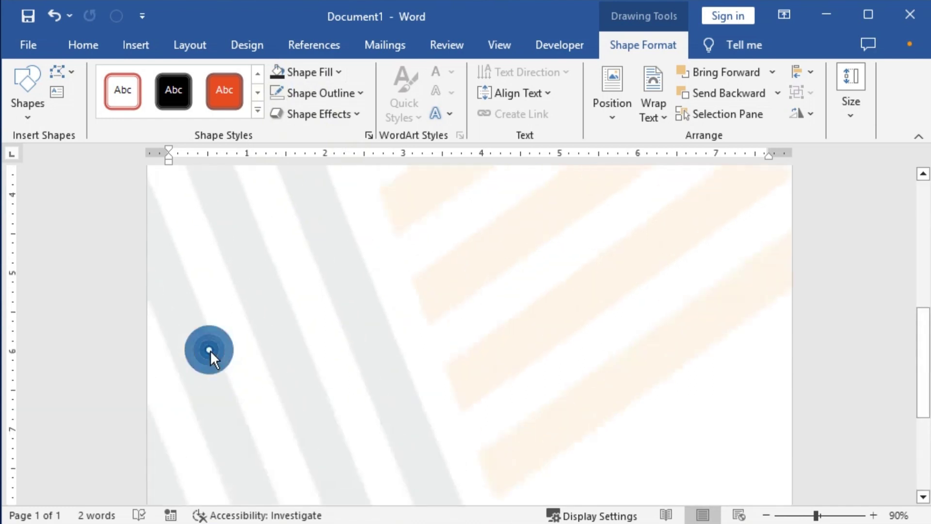
scroll(193, 408, down, 3)
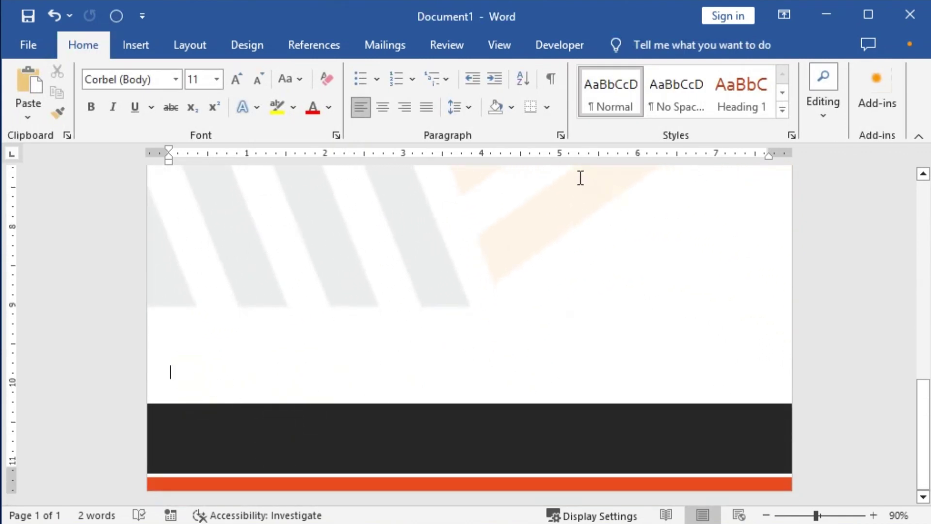
Insert a WordArt box in the first style and set its text to 10 pt.
click(137, 46)
click(737, 92)
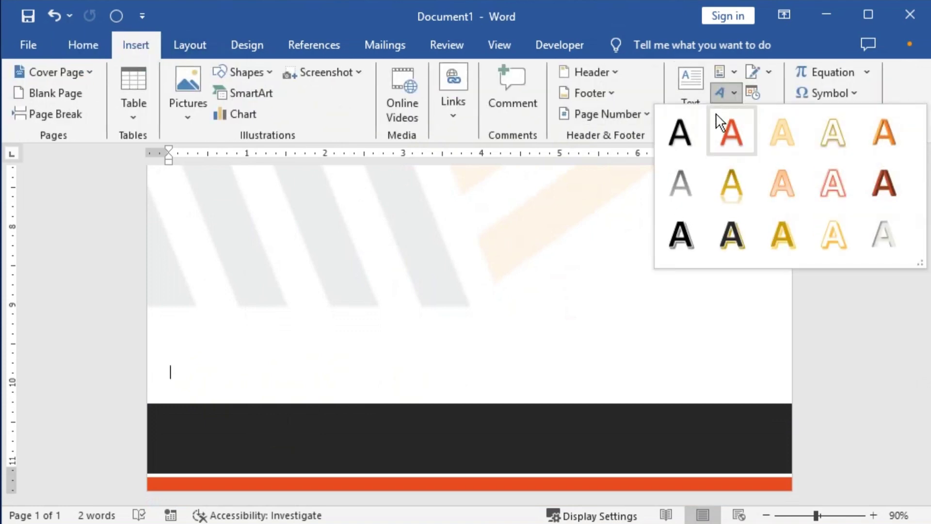
click(693, 128)
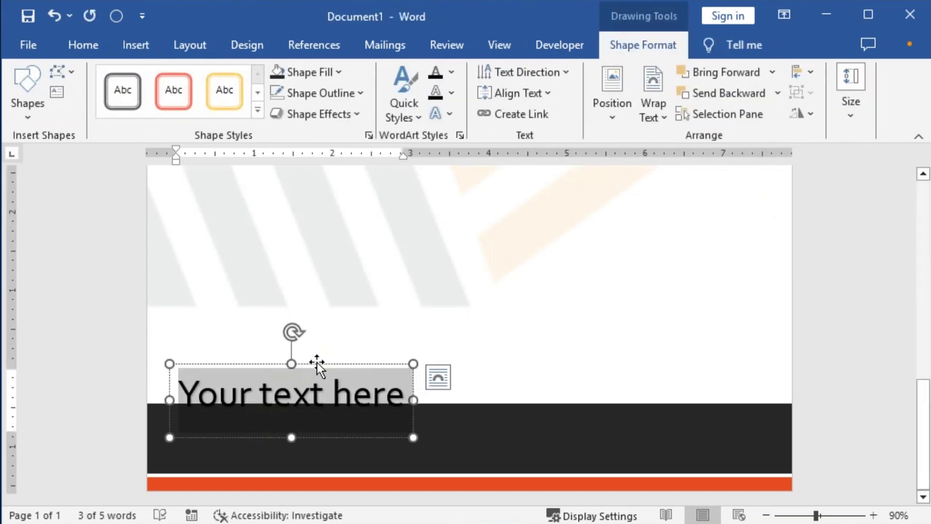
drag(316, 363, 305, 286)
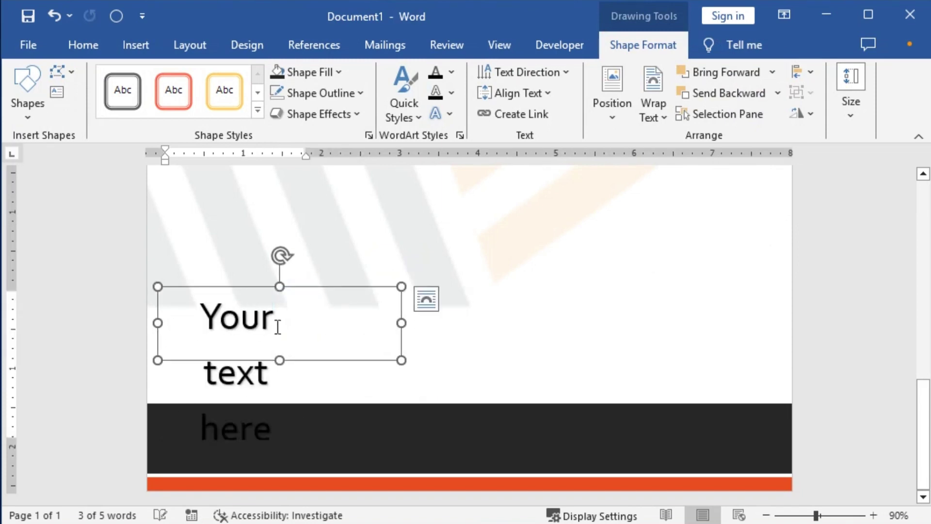
triple_click(255, 309)
key(ctrl+z)
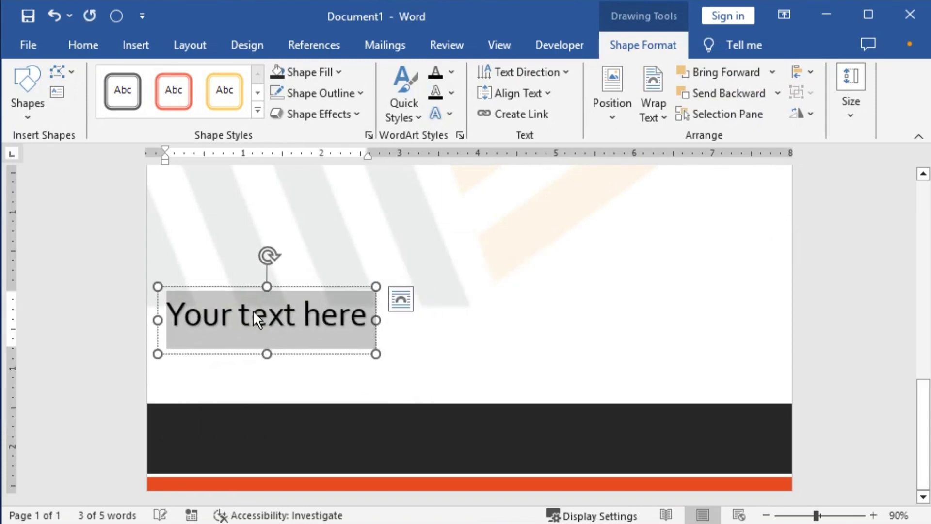
click(93, 45)
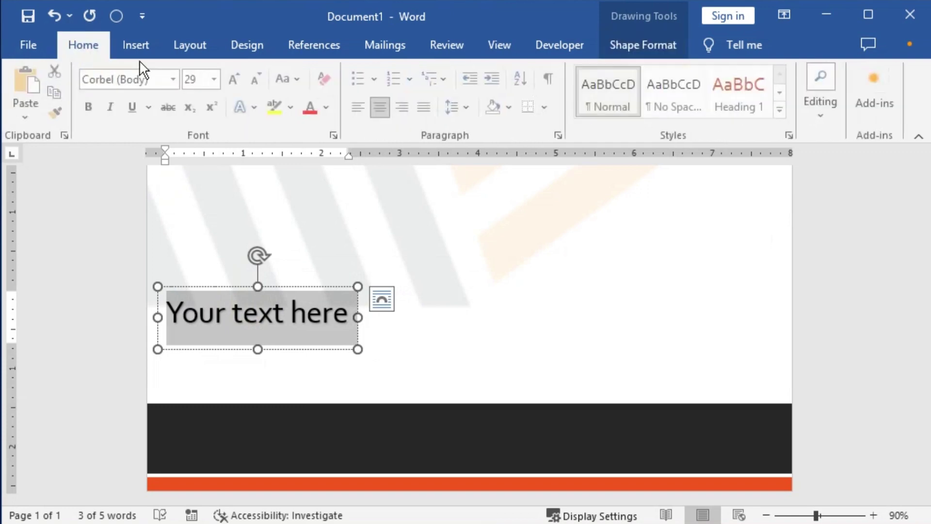
click(202, 81)
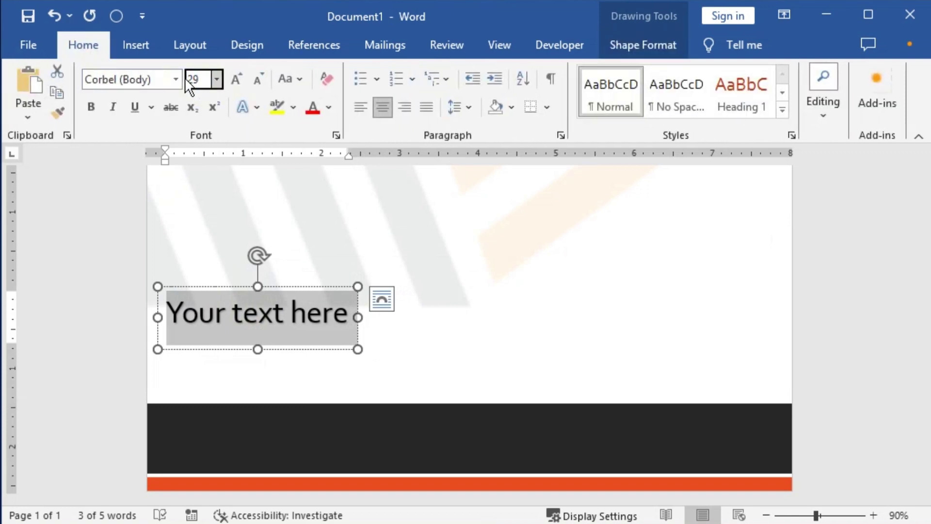
text(10)
key(Return)
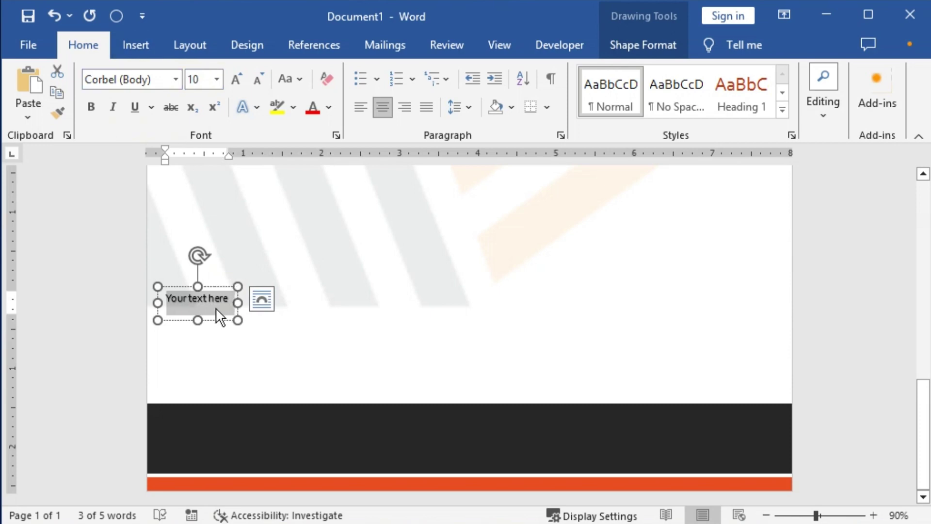
Set the WordArt box to In Front of Text and move it onto the dark footer band.
click(262, 299)
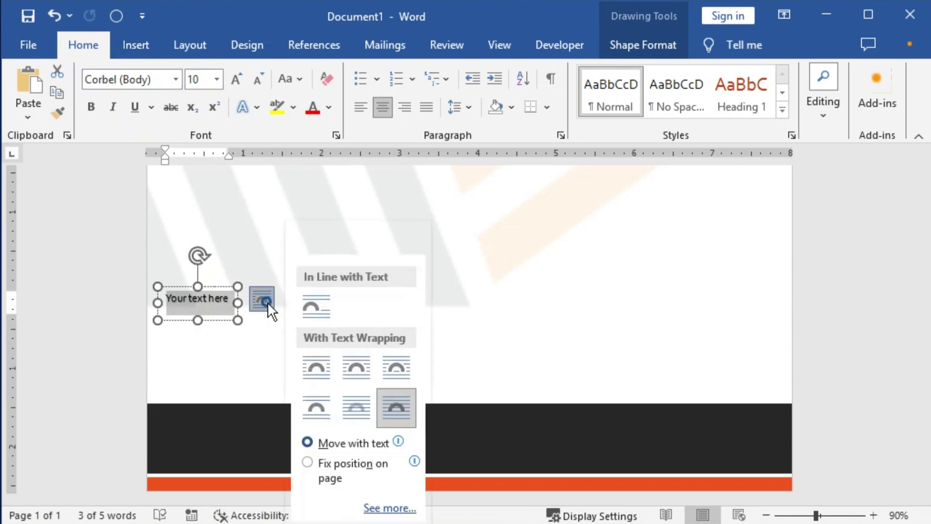
click(394, 403)
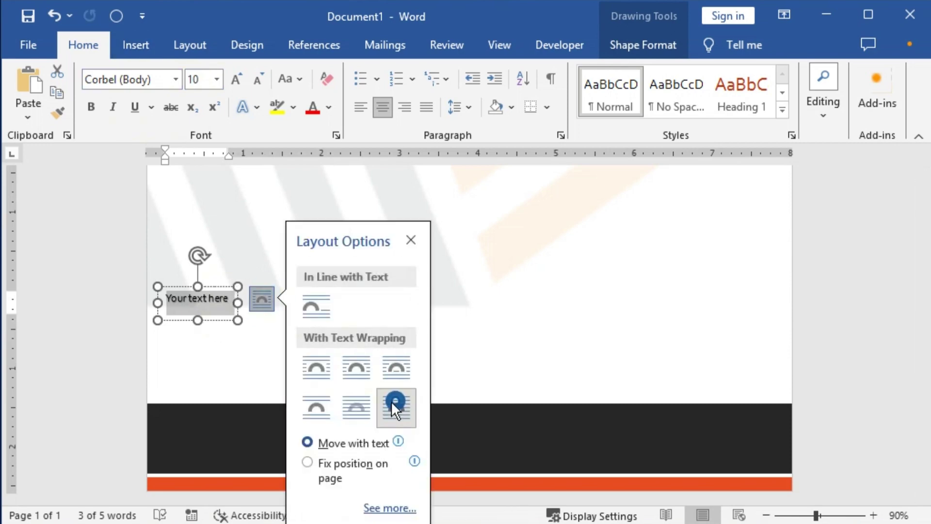
click(223, 287)
click(410, 241)
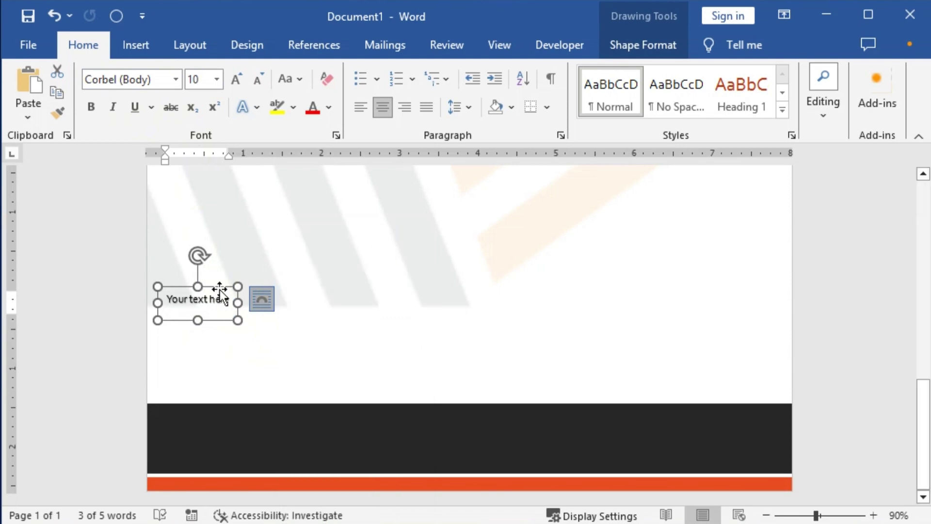
drag(220, 289, 246, 428)
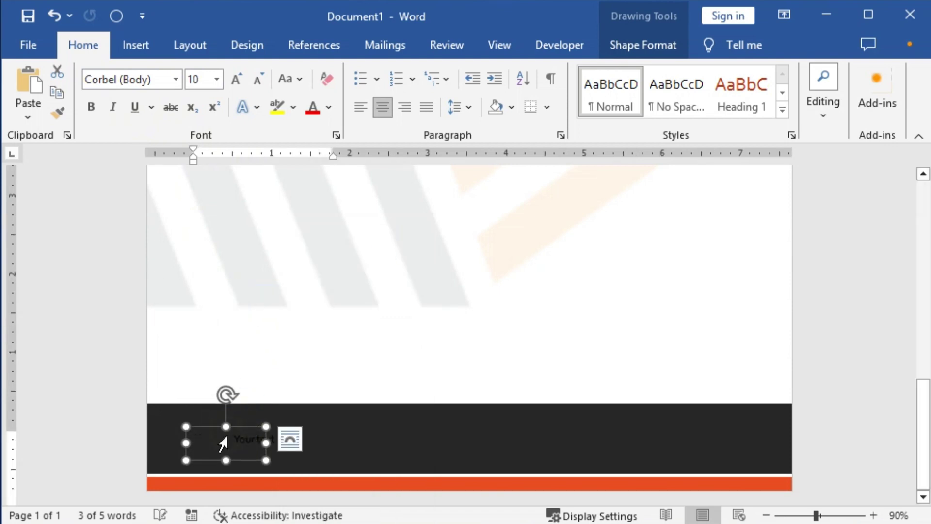
Make the 'Your text here' text white and bold.
triple_click(252, 440)
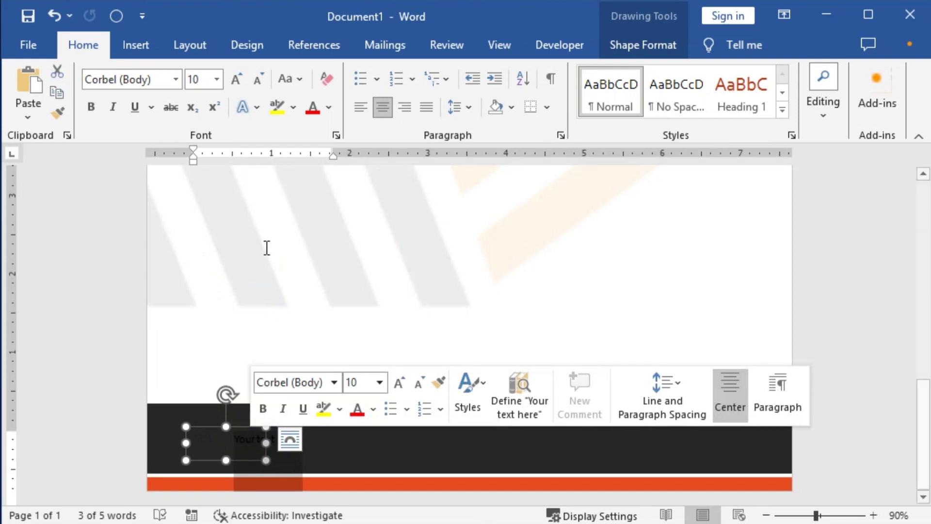
click(332, 108)
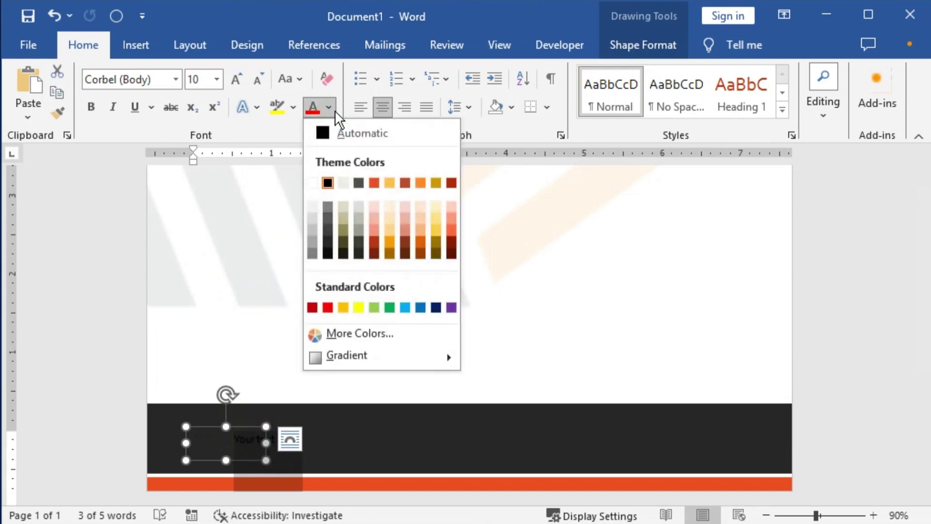
click(313, 183)
key(ctrl+b)
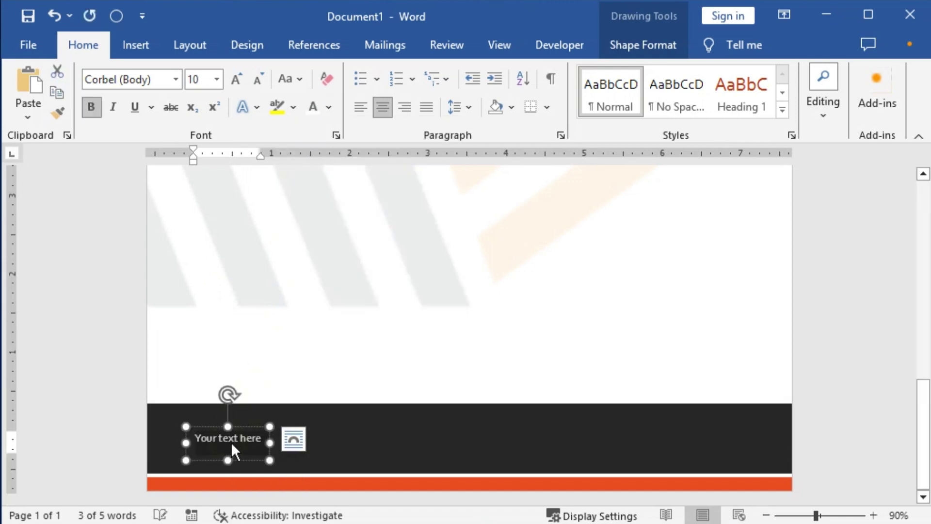
click(244, 437)
ctrl+scroll(251, 451, up, 10)
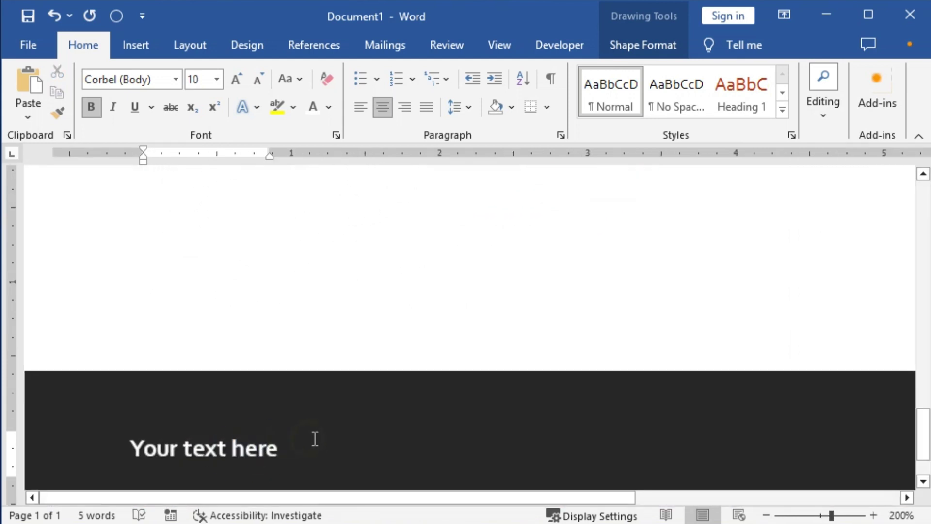
Replace the placeholder with the two-line postal address.
scroll(314, 437, down, 3)
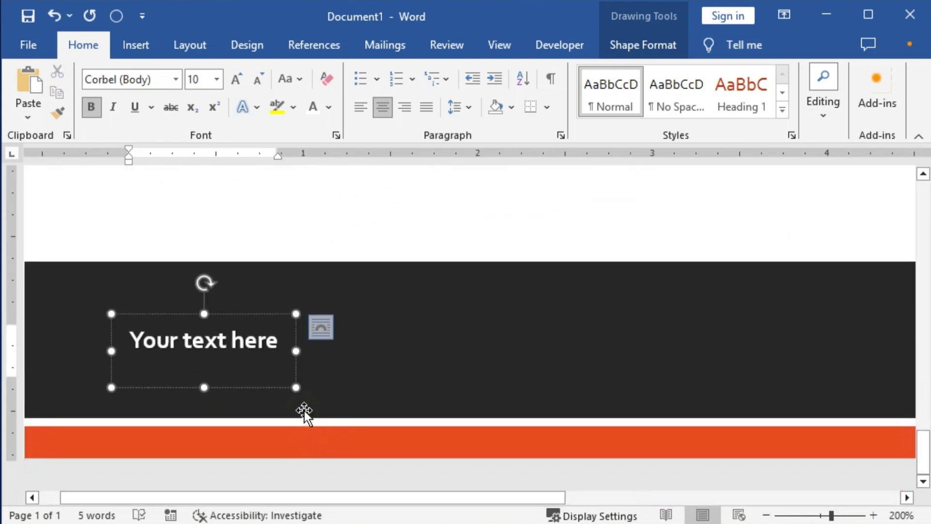
key(ctrl+a)
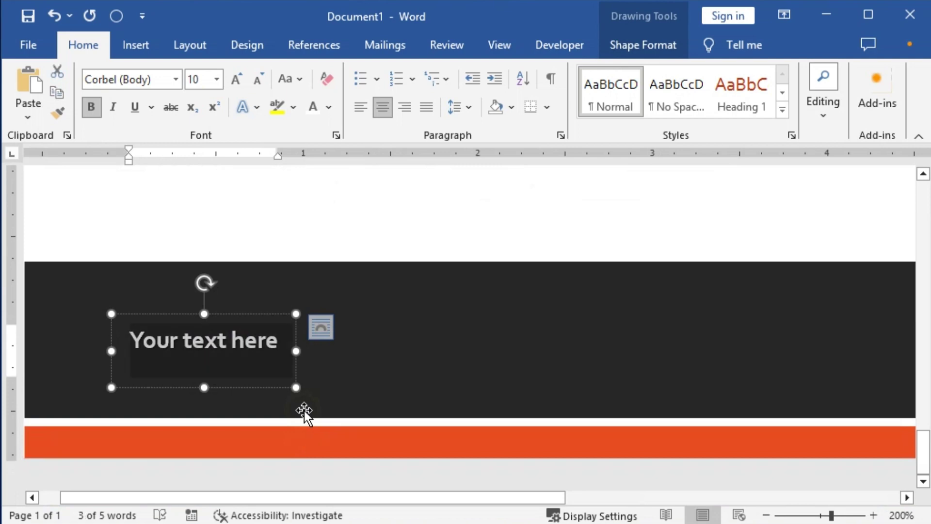
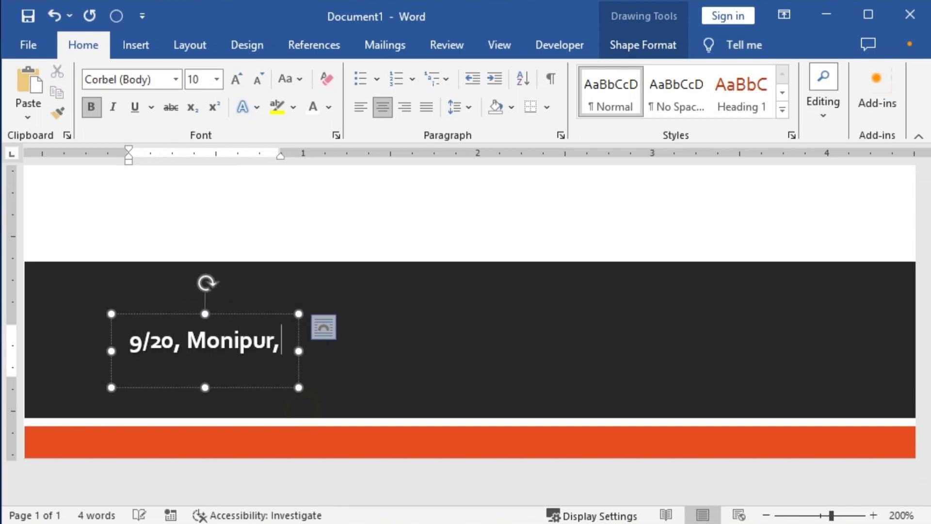
key(Return)
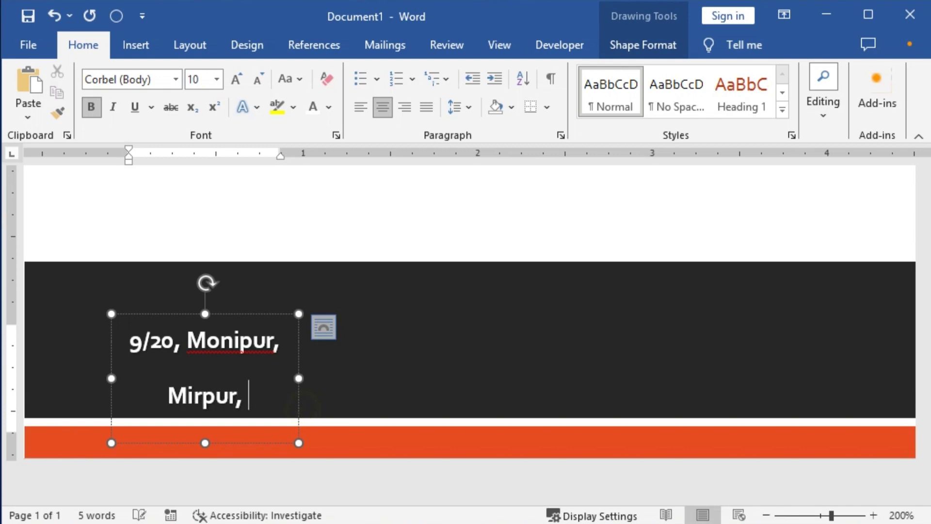
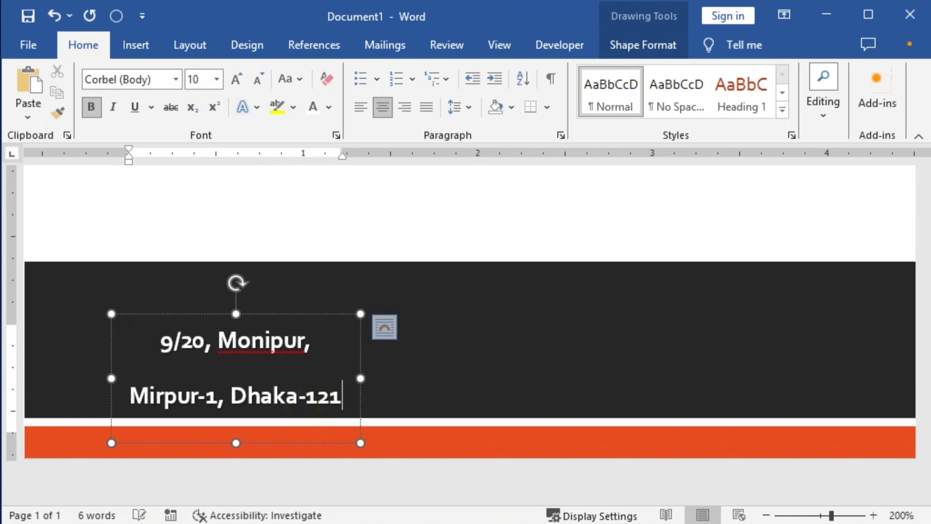
Select both address lines and open the Paragraph settings to edit Spacing After.
click(270, 341)
key(ctrl+a)
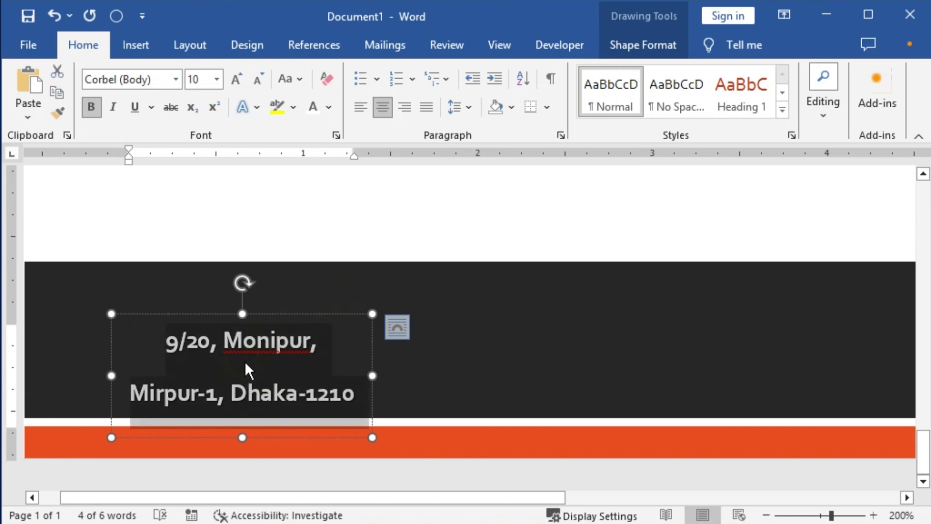
click(563, 135)
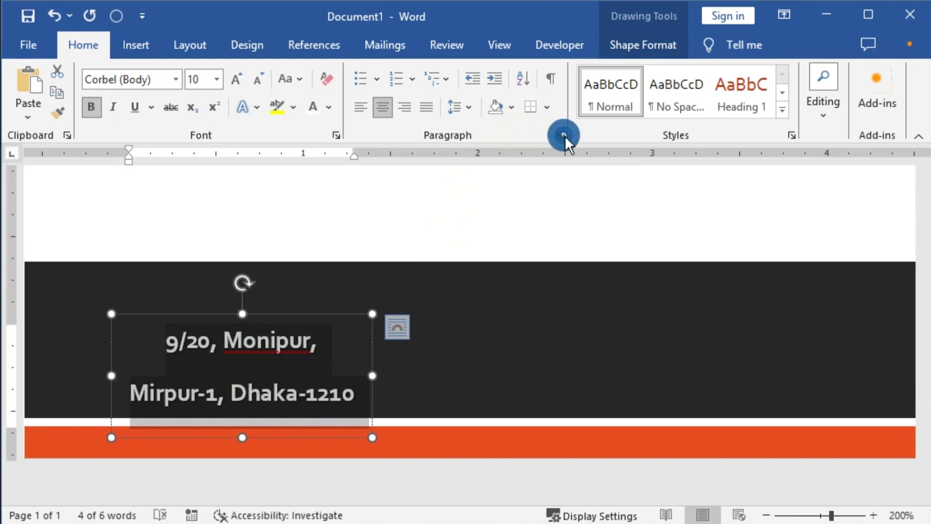
click(382, 300)
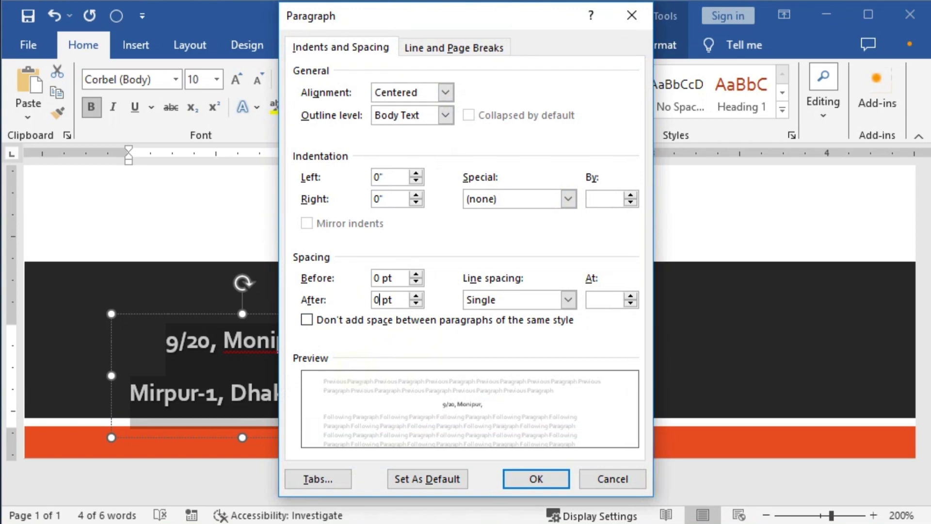
Set 0 pt spacing after the address lines and widen the address text box.
text(0)
key(Return)
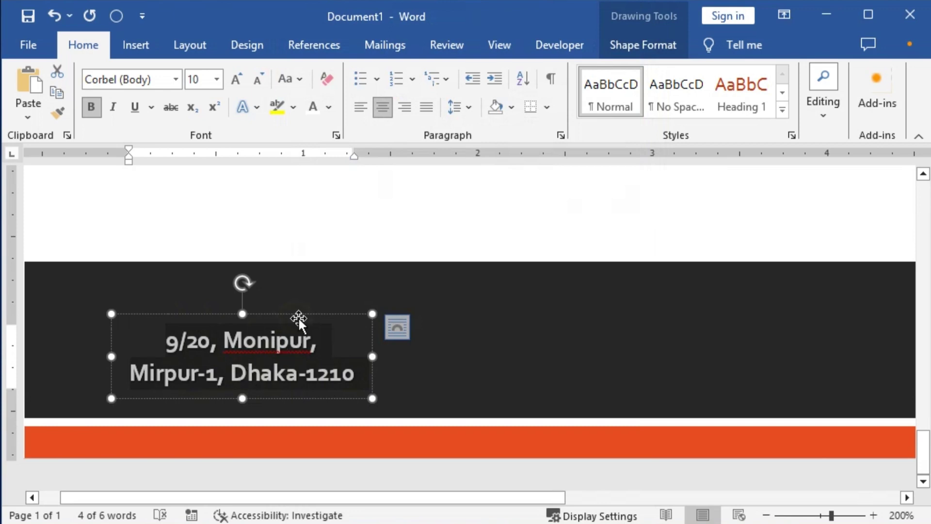
scroll(180, 366, down, 3)
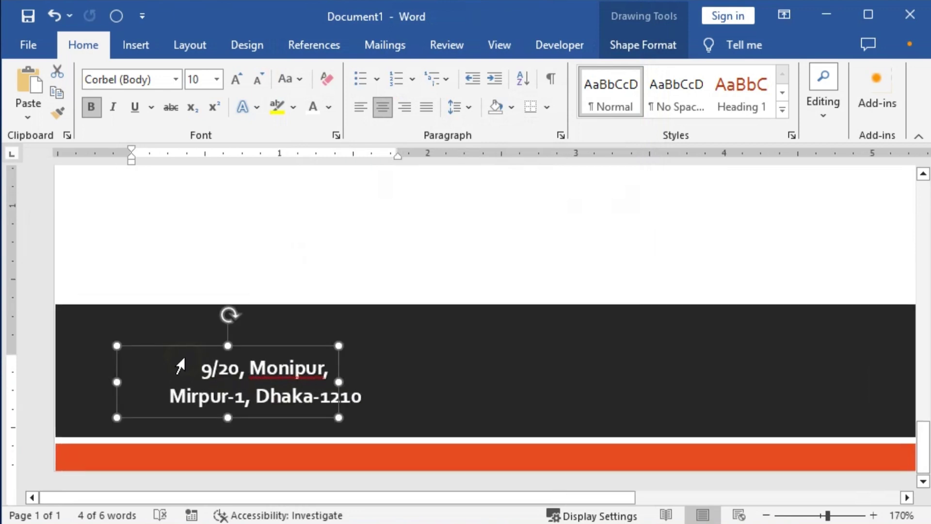
click(187, 371)
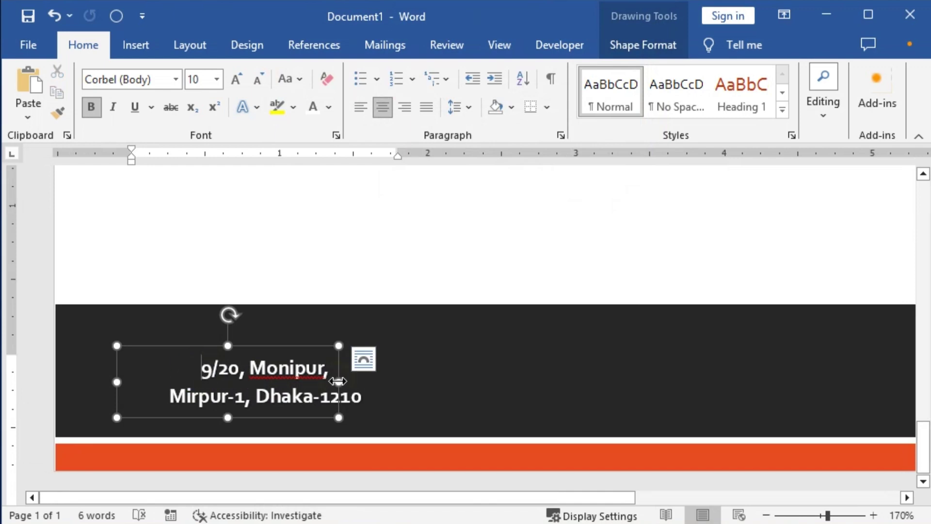
drag(339, 382, 365, 382)
scroll(305, 347, down, 2)
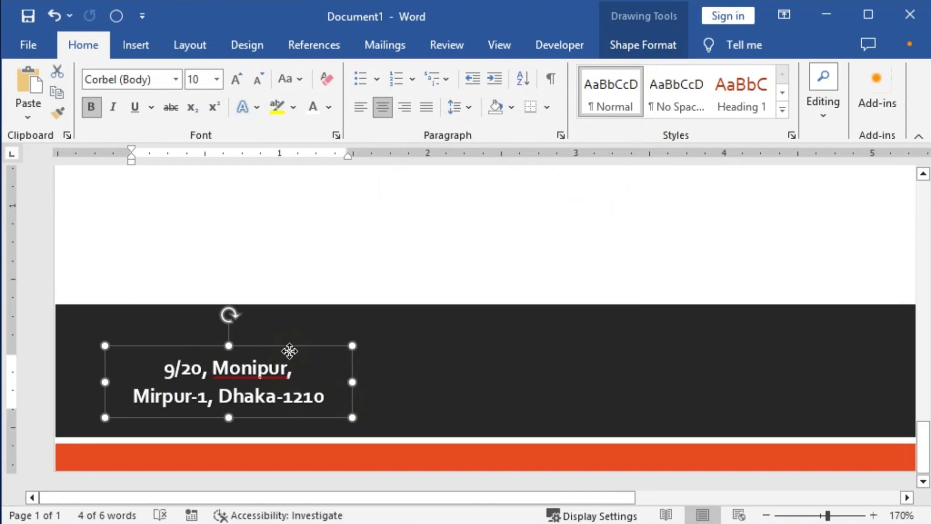
Nudge the address box to the left end of the dark band and discard the trial copies.
click(307, 399)
scroll(307, 399, down, 5)
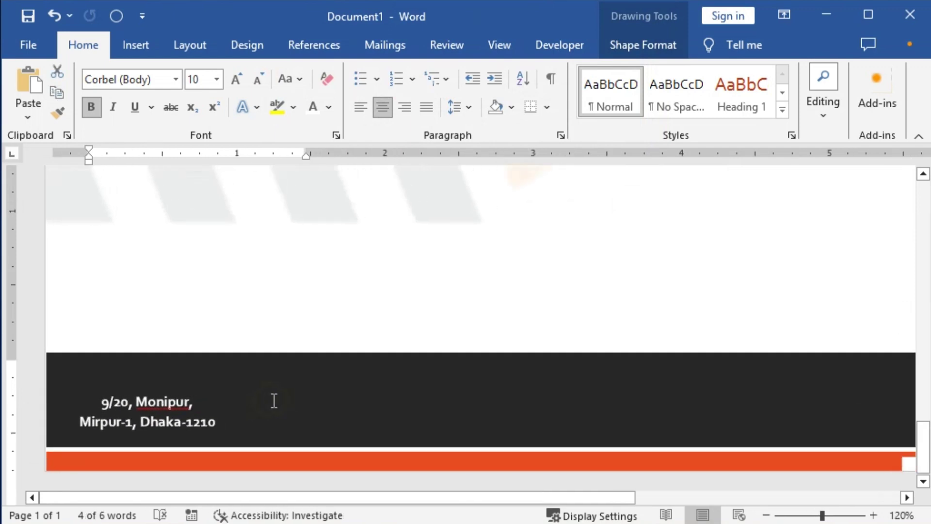
click(220, 421)
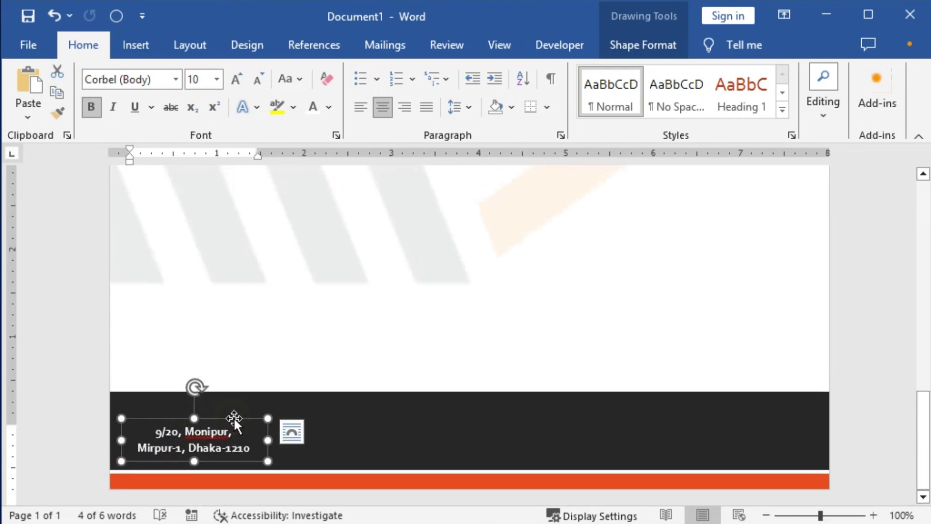
key(Down)
key(Down)
key(Down)
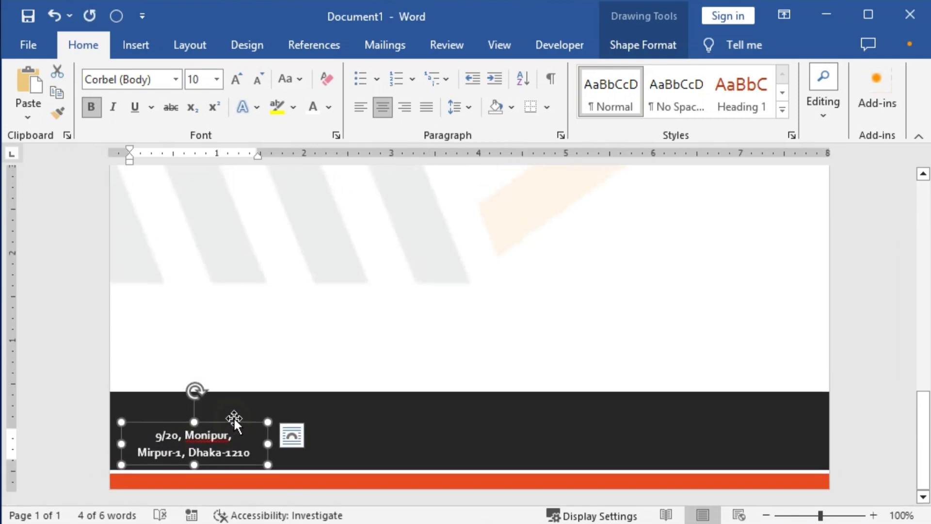
key(Left)
key(Left)
key(Left)
key(Left)
key(Left)
key(Left)
key(Left)
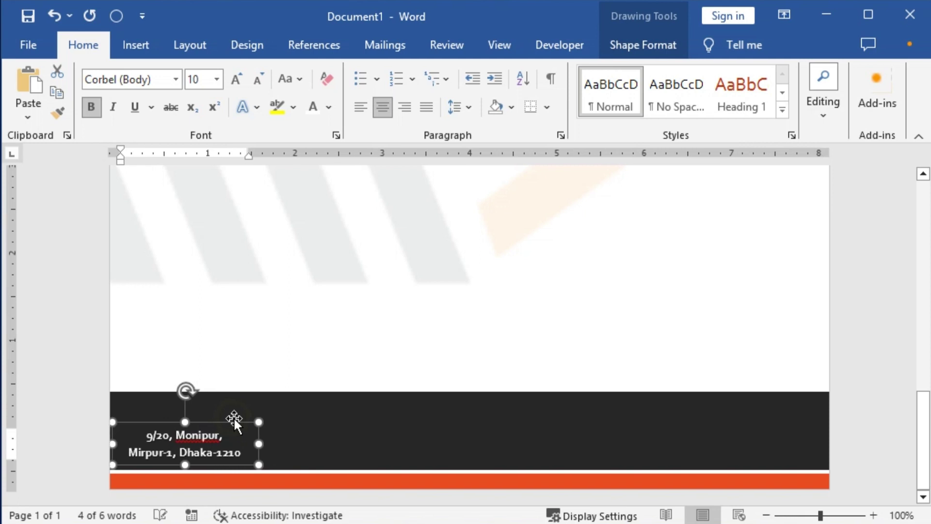
key(Left)
key(Left)
key(Left)
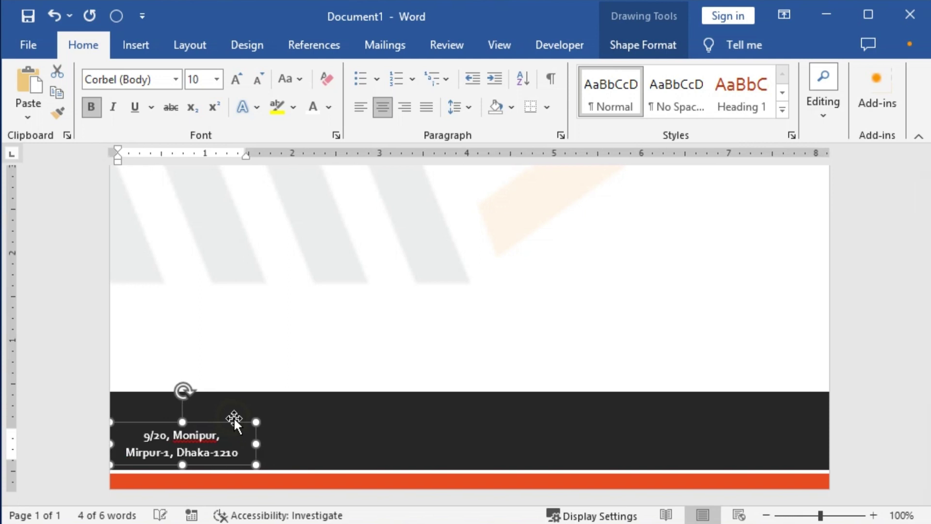
key(Right)
key(Right)
key(Right)
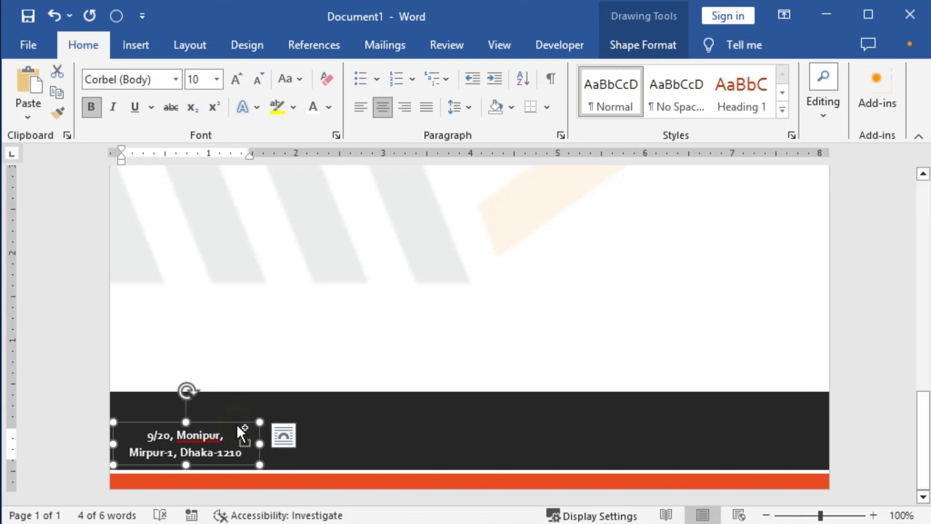
drag(236, 422, 792, 417)
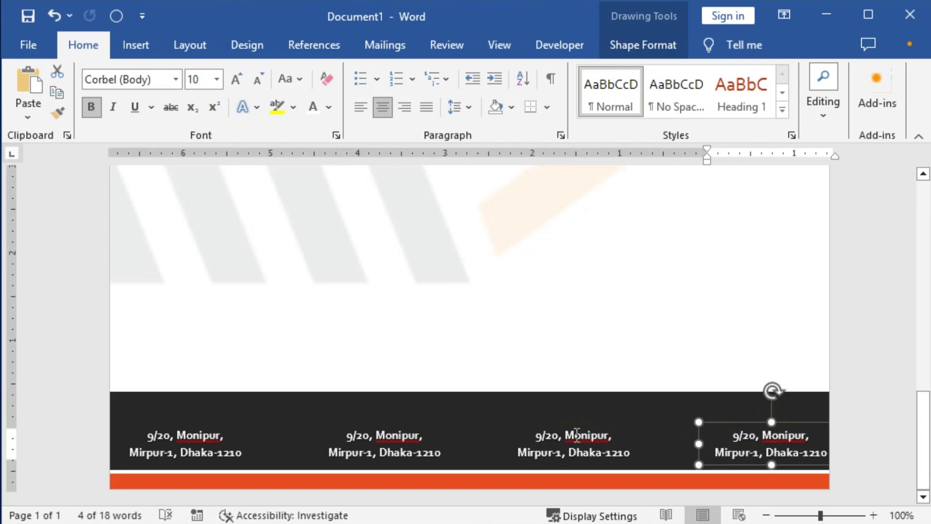
key(ctrl+z)
key(ctrl+z)
key(ctrl+z)
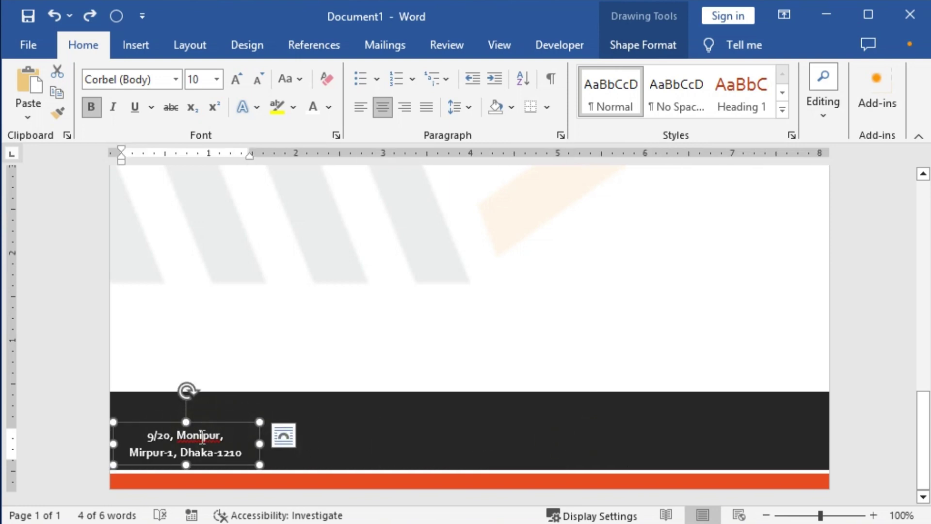
click(174, 213)
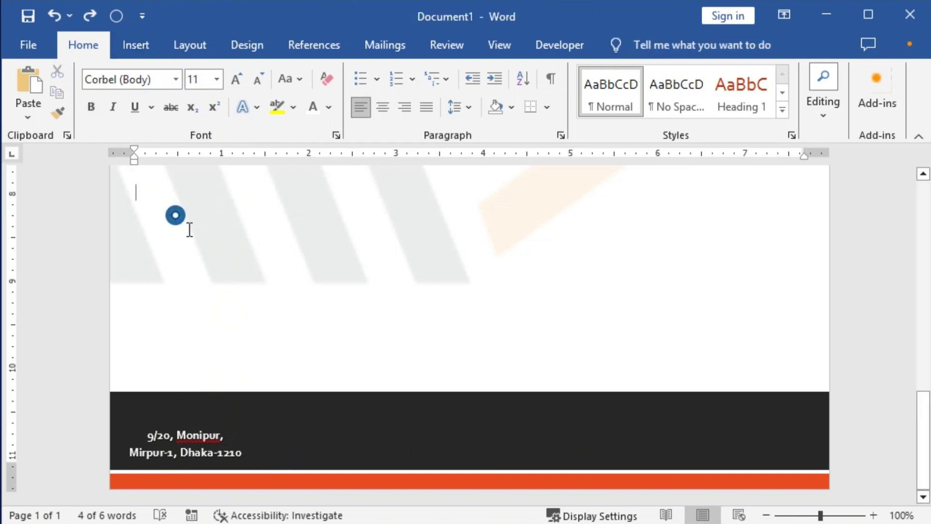
Insert the location-01 picture from this computer.
click(137, 47)
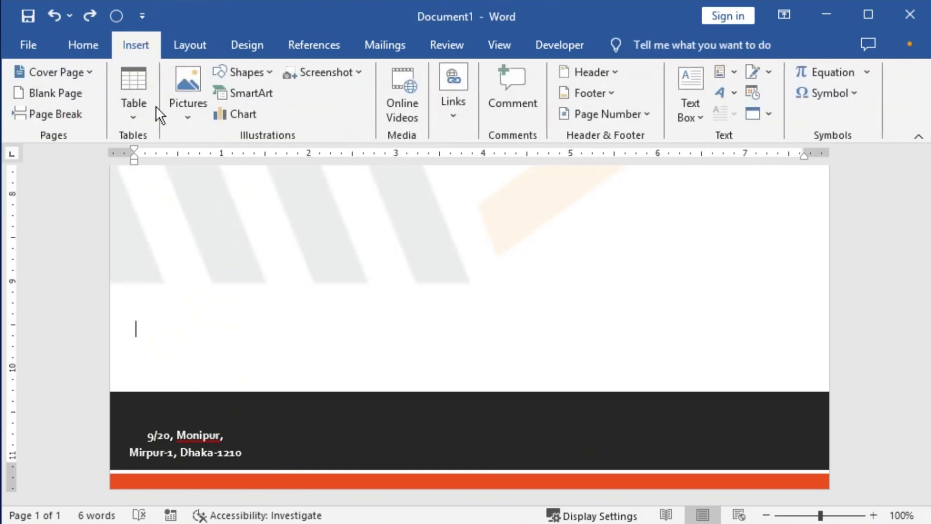
click(192, 117)
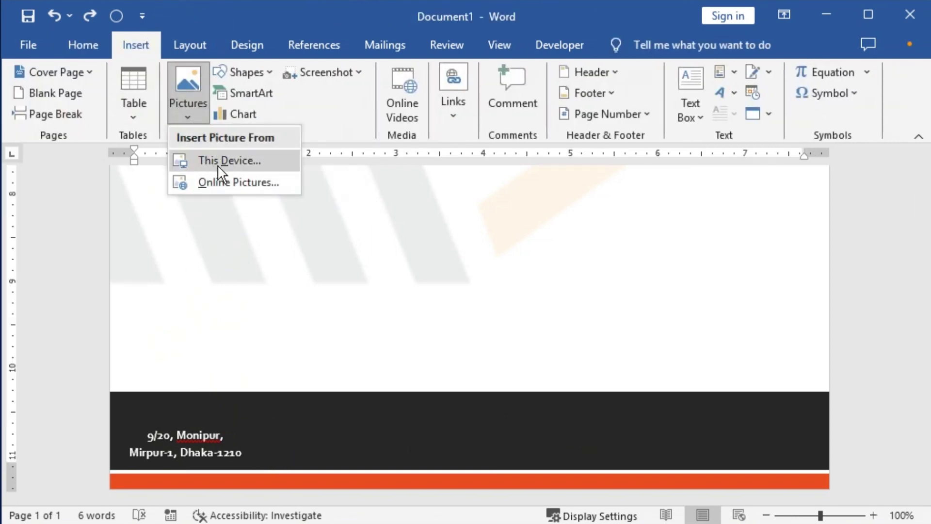
click(218, 163)
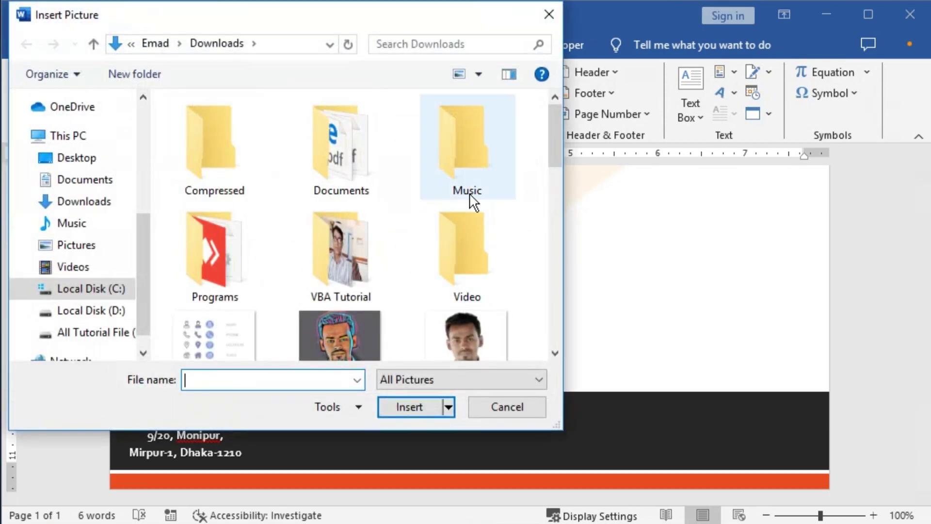
drag(555, 145, 556, 254)
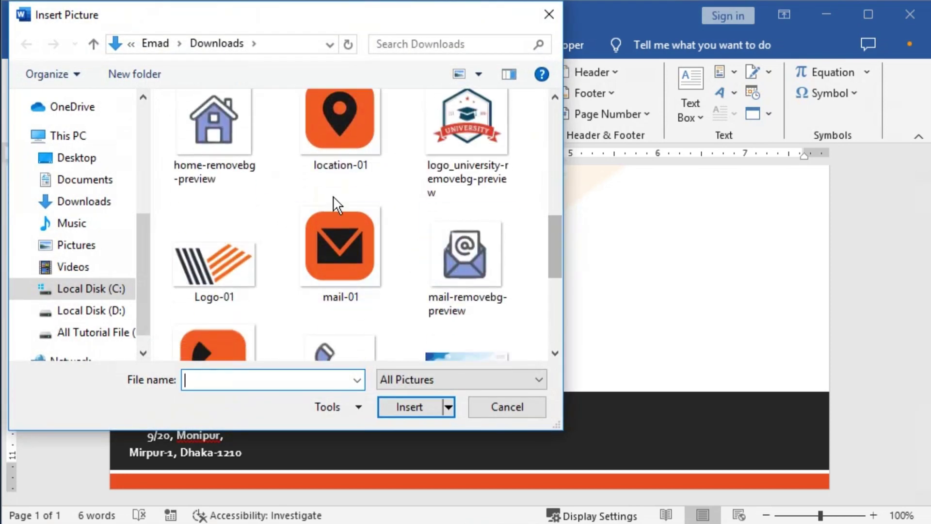
click(356, 128)
click(408, 402)
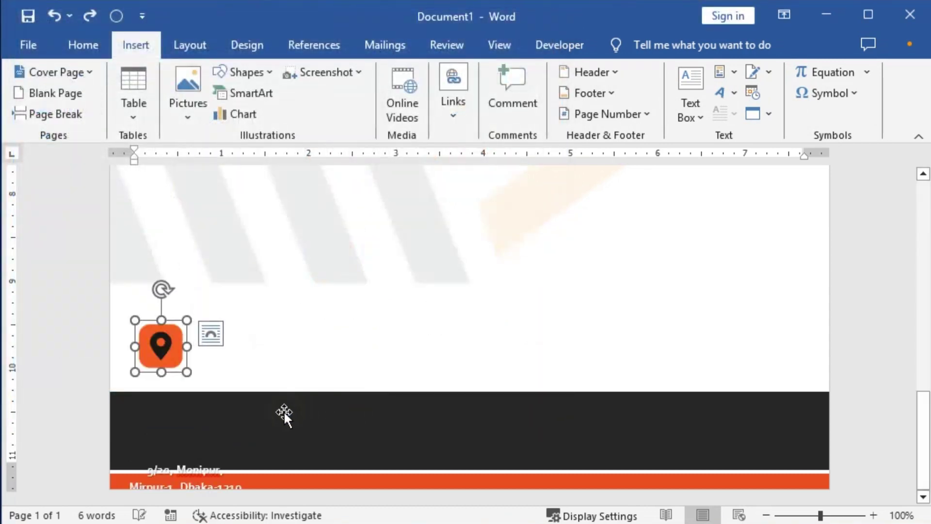
Set the icon In Front of Text, shrink it to about 0.36", and place it above the address.
click(214, 332)
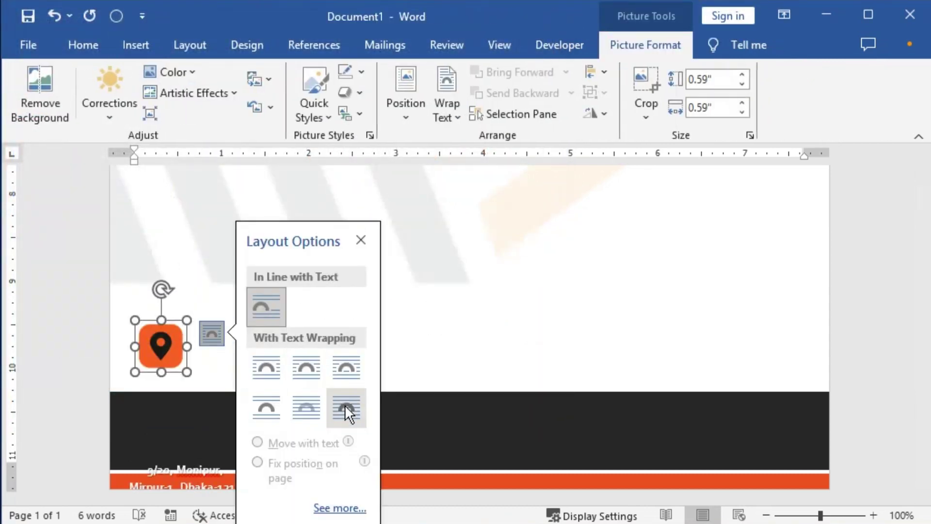
click(346, 406)
drag(166, 338, 192, 396)
drag(212, 429, 194, 413)
scroll(263, 408, up, 7)
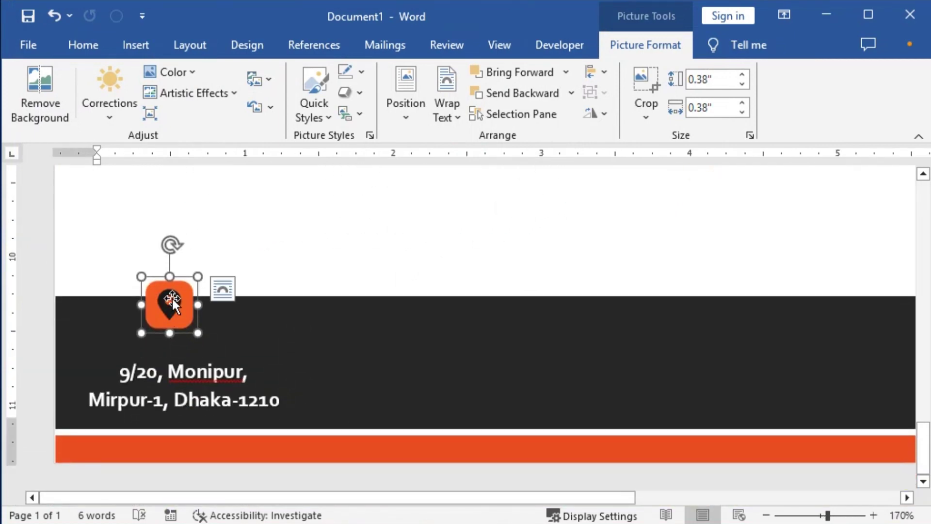
drag(172, 297, 177, 316)
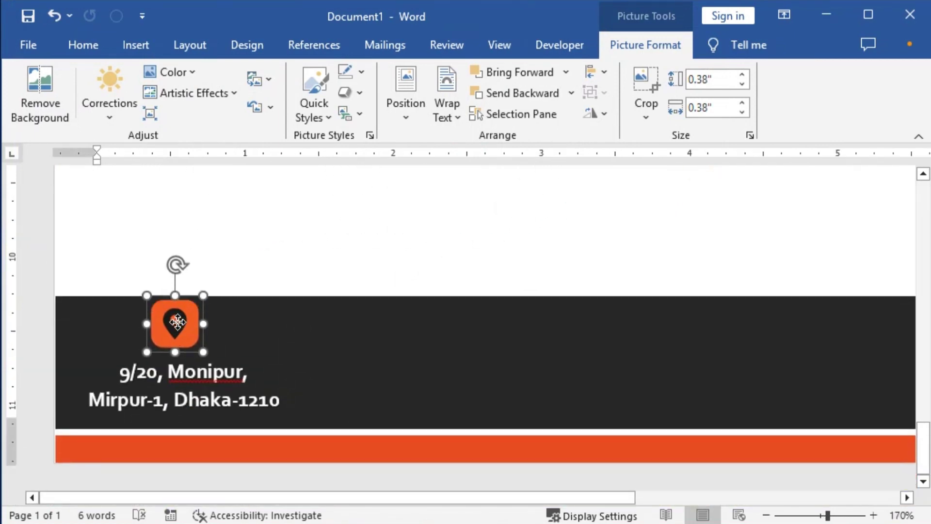
mouse_move(204, 353)
mouse_down()
mouse_move(194, 348)
mouse_move(200, 335)
mouse_up()
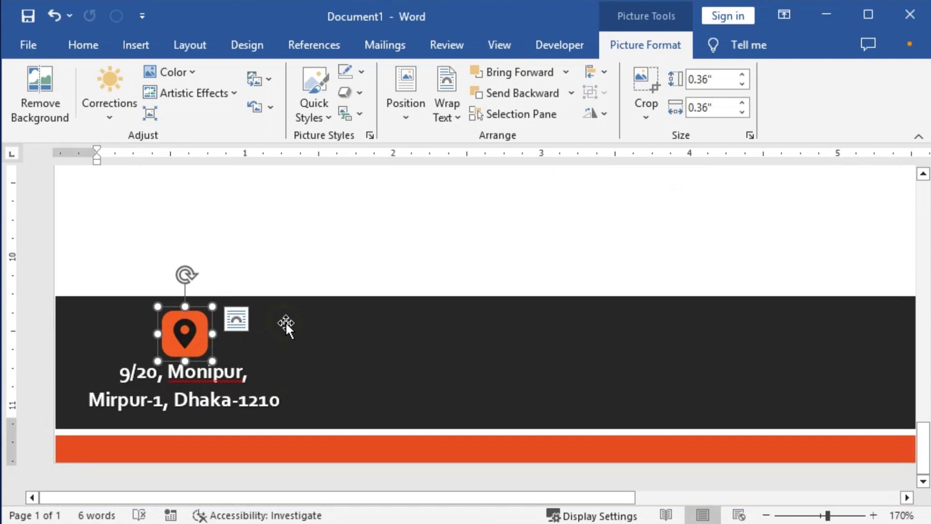
key(ctrl+z)
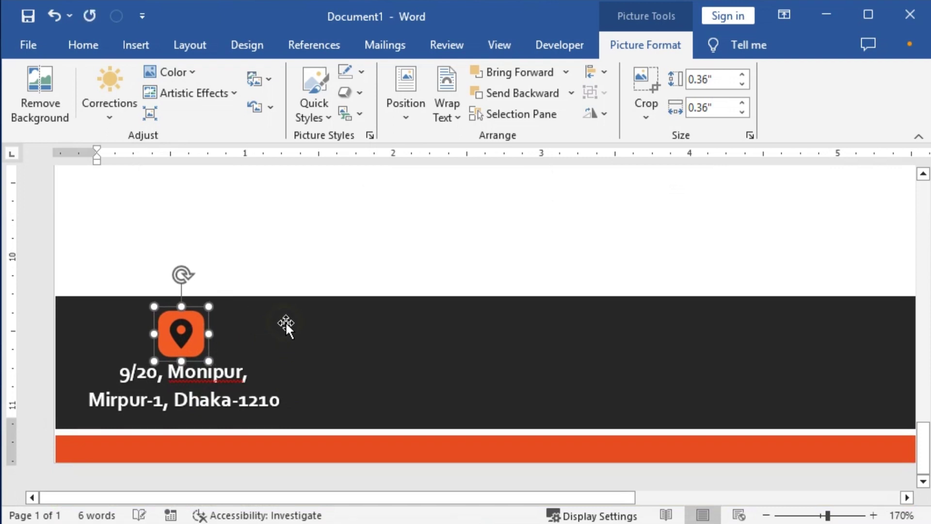
Centre the location icon over the address, group them, and place a copy to the right.
shift+click(217, 371)
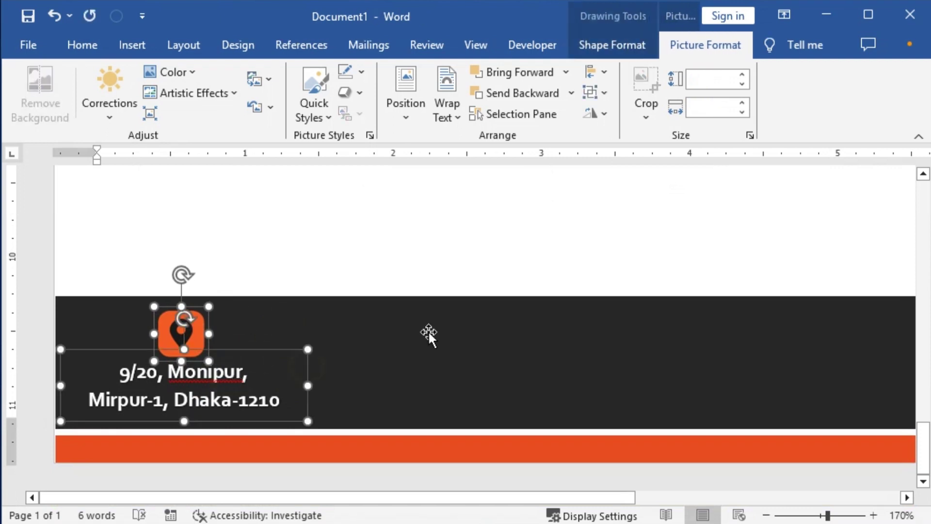
click(604, 74)
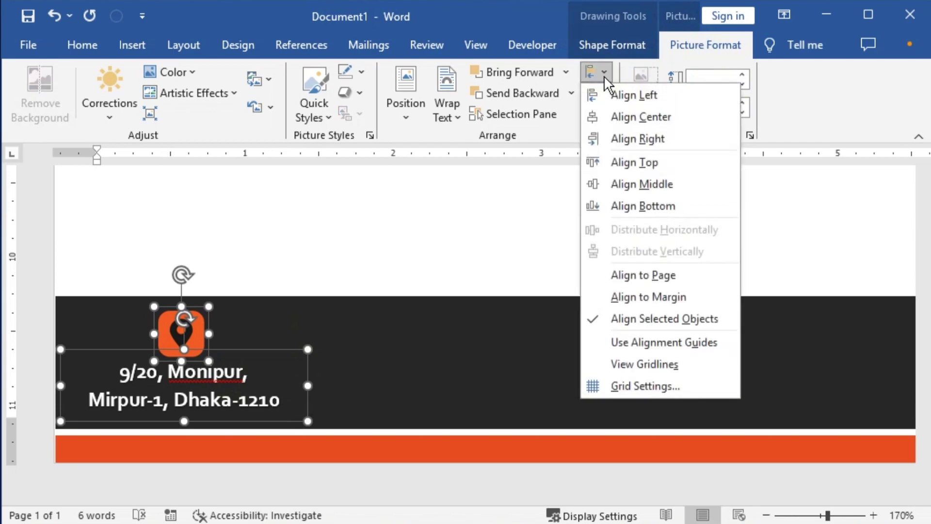
click(642, 116)
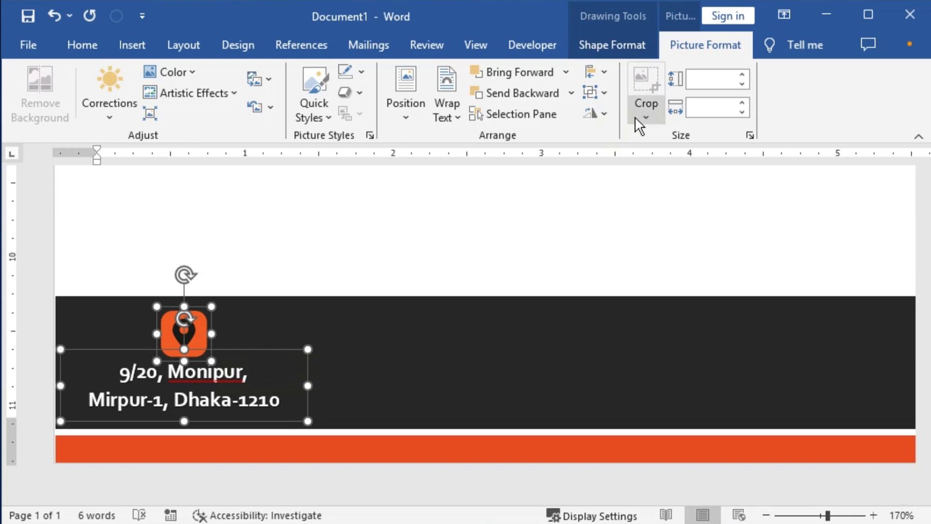
right_click(193, 336)
mouse_move(278, 121)
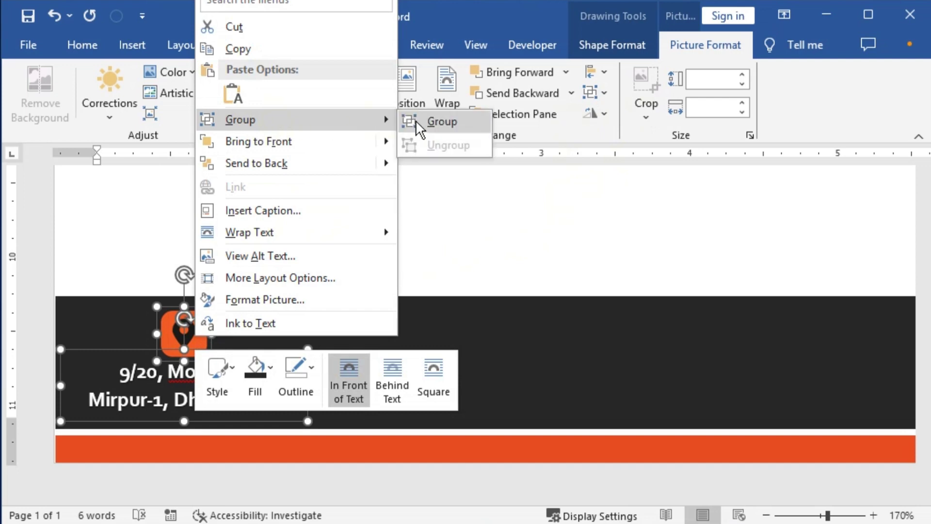
click(417, 121)
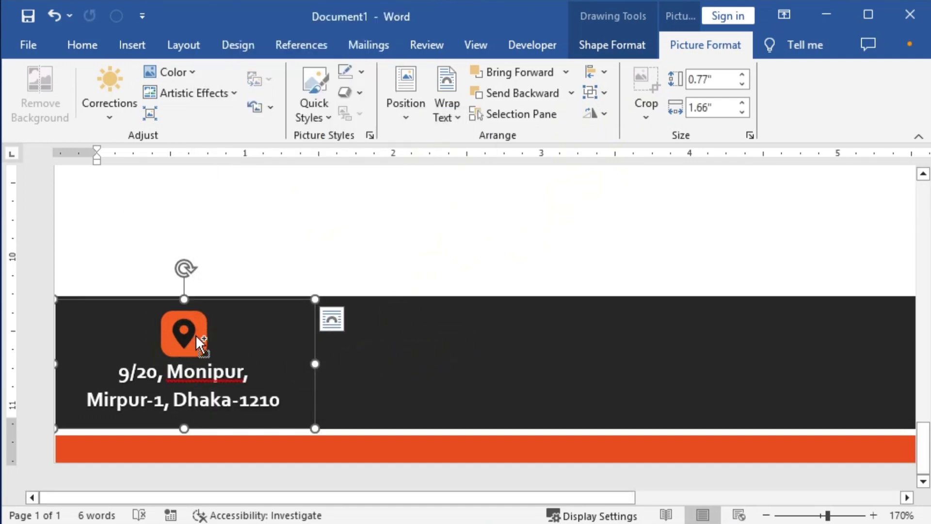
drag(196, 335, 516, 356)
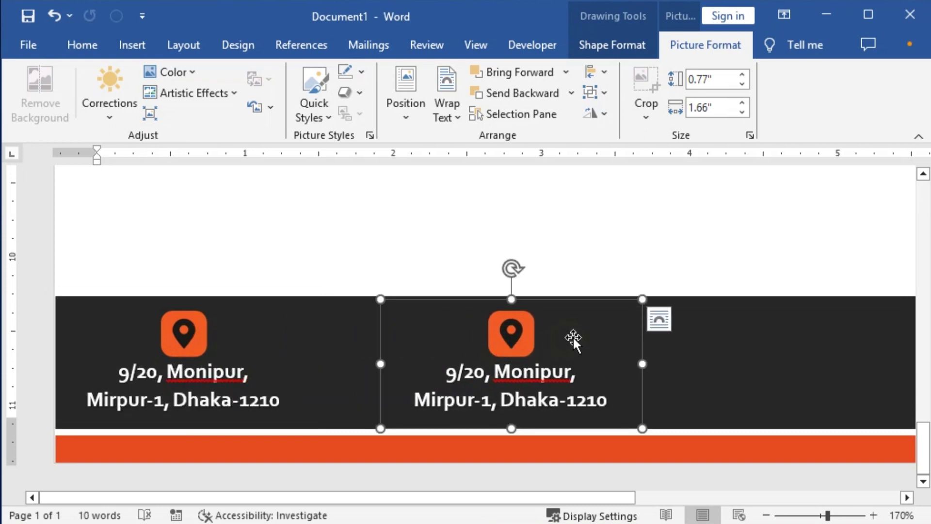
Add a fourth icon-address copy and distribute all four groups horizontally across the band.
ctrl+scroll(573, 336, down, 6)
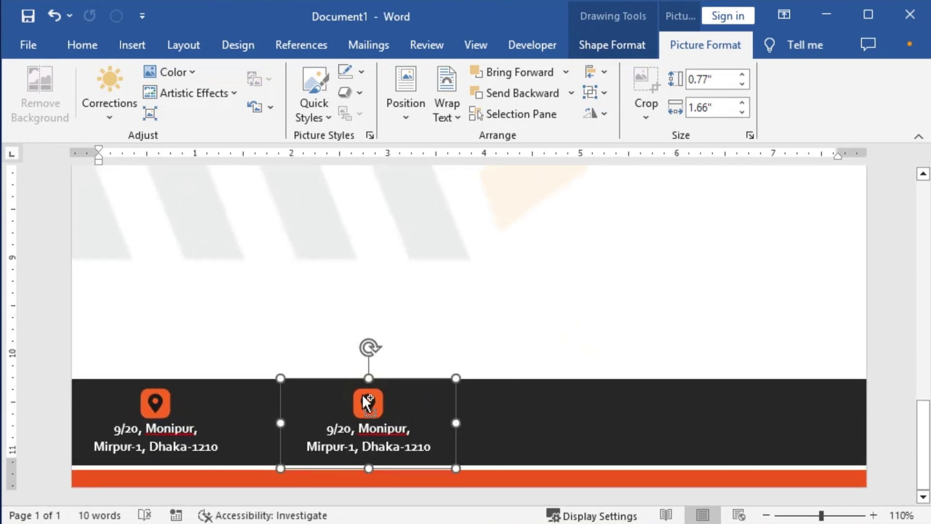
drag(367, 402, 754, 404)
shift+click(536, 407)
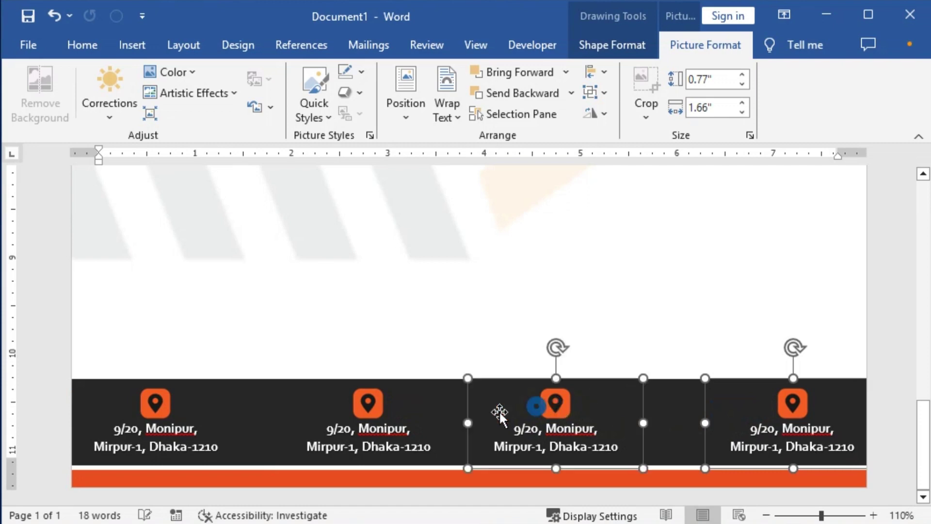
shift+click(364, 405)
shift+click(169, 407)
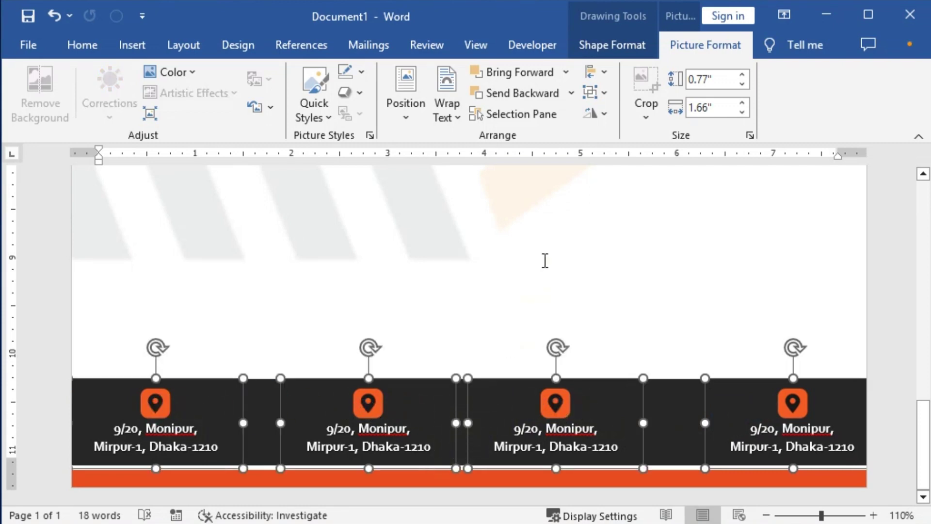
click(603, 72)
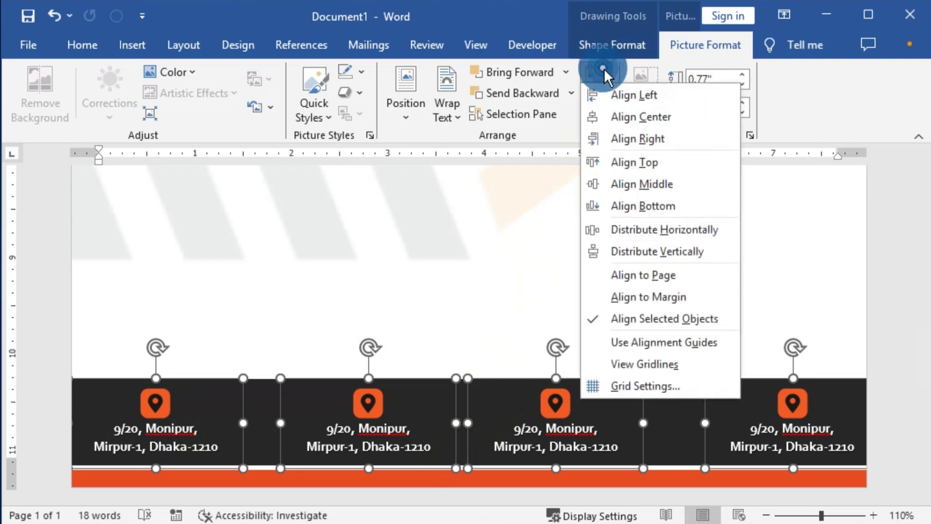
click(650, 230)
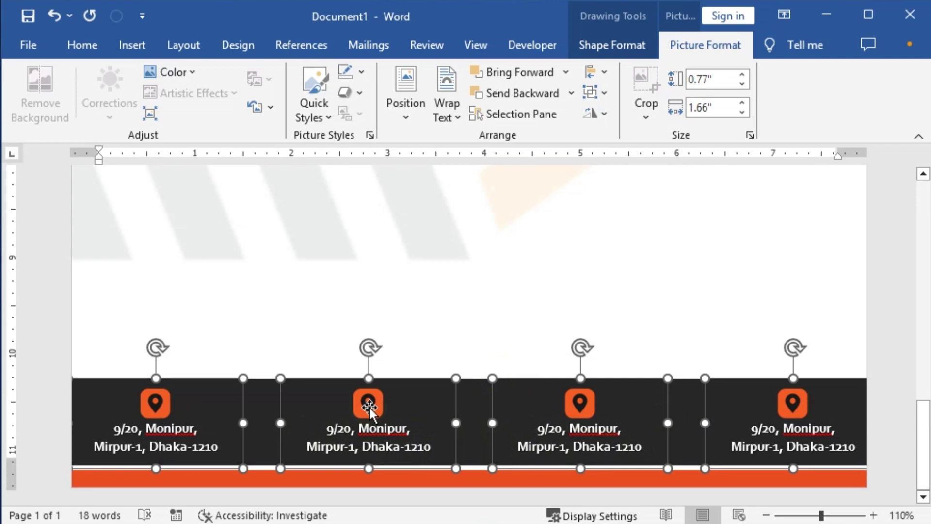
click(366, 290)
click(376, 407)
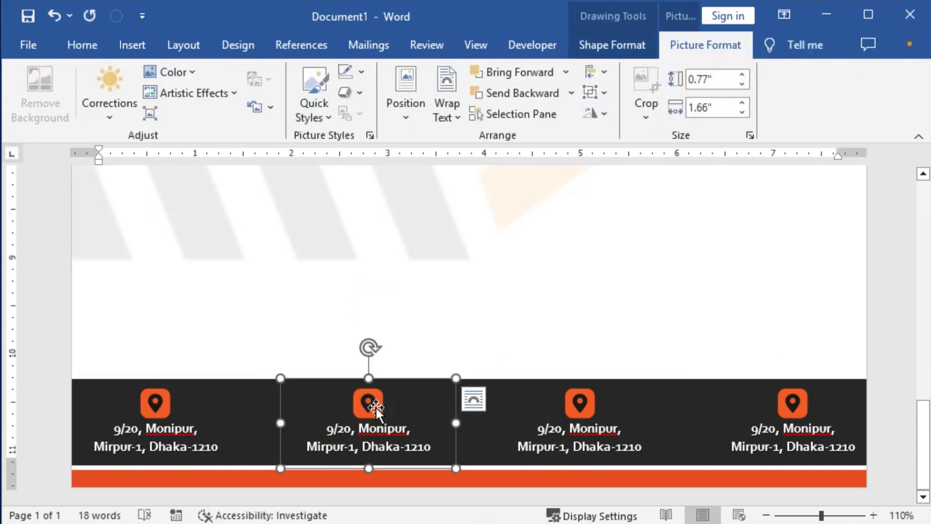
right_click(376, 407)
Replace the second group's location pin with the phone-01 picture.
click(368, 402)
click(368, 401)
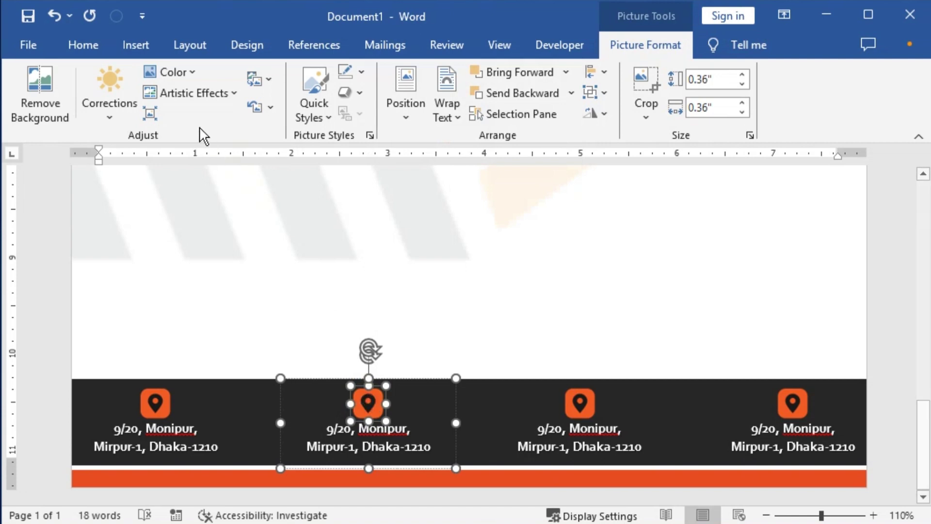
click(254, 83)
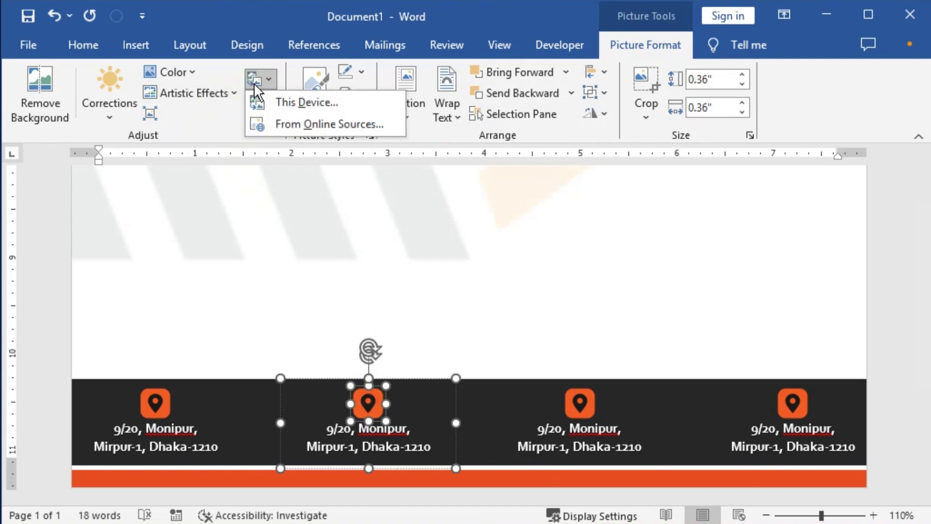
click(304, 103)
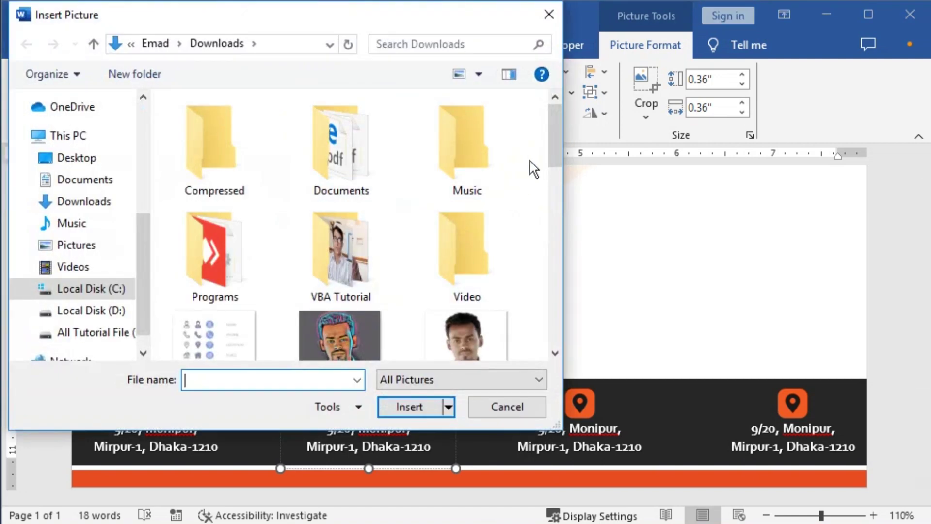
drag(553, 132, 547, 287)
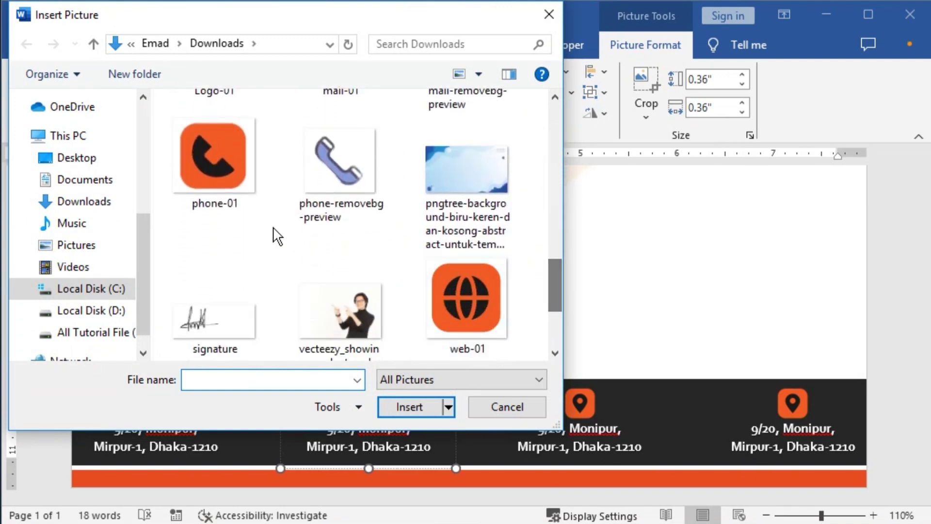
click(239, 202)
click(411, 405)
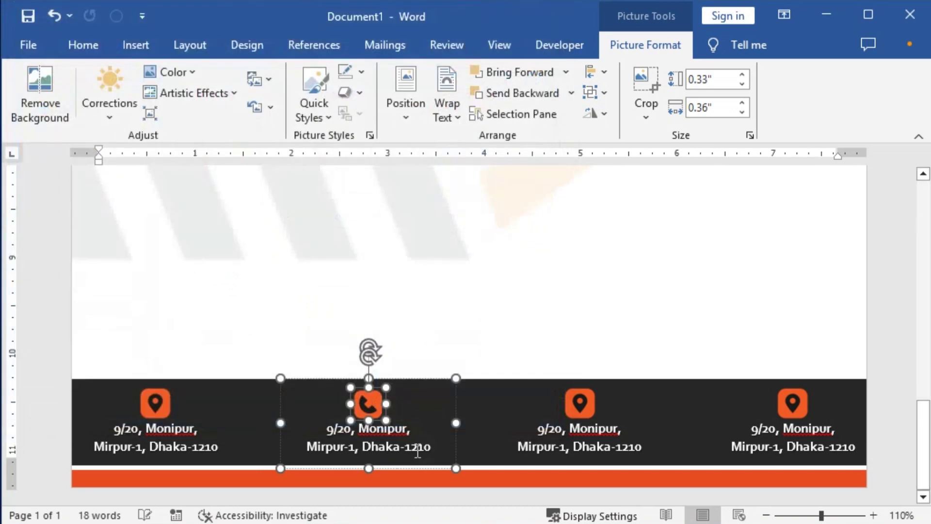
click(342, 444)
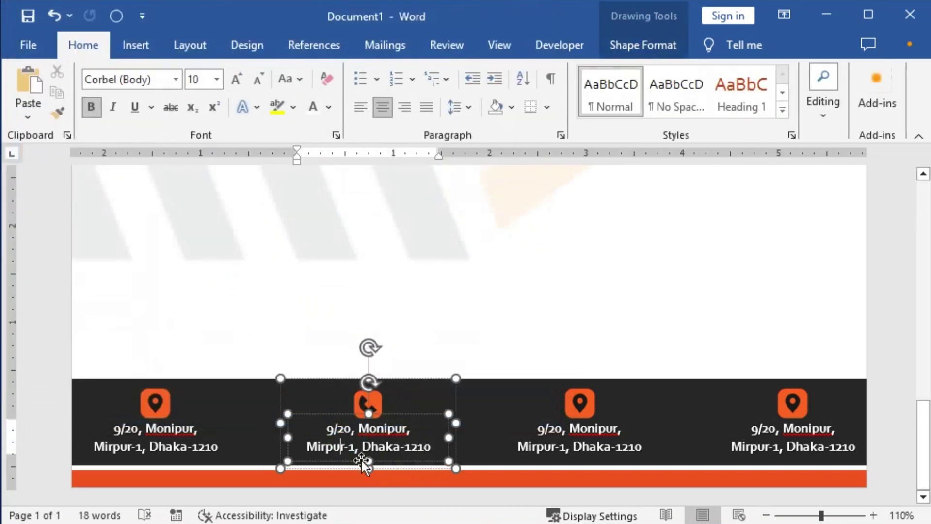
Overwrite the second group's two address lines with the landline and mobile phone numbers.
scroll(359, 436, up, 7)
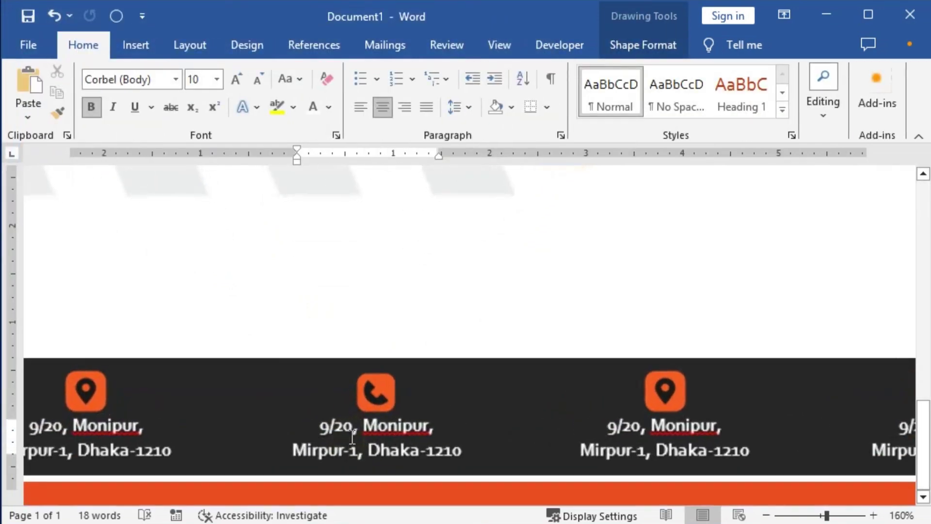
triple_click(392, 426)
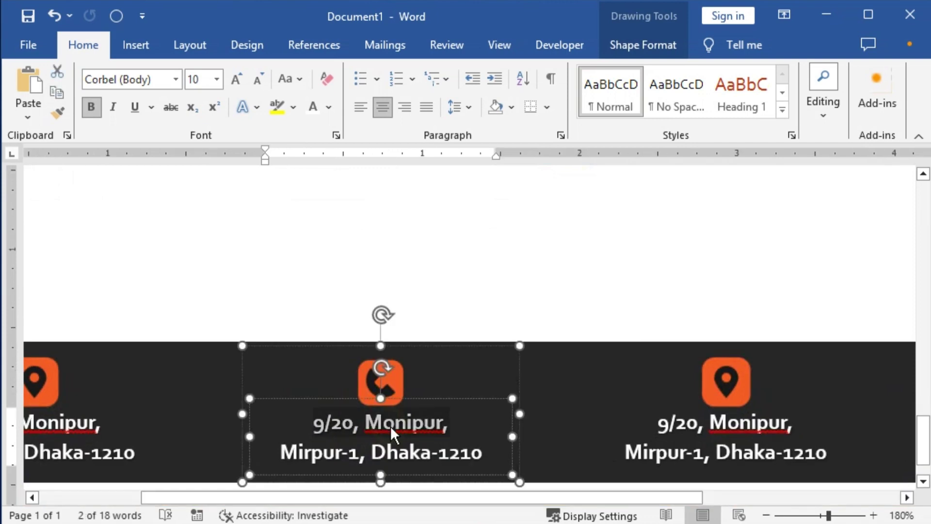
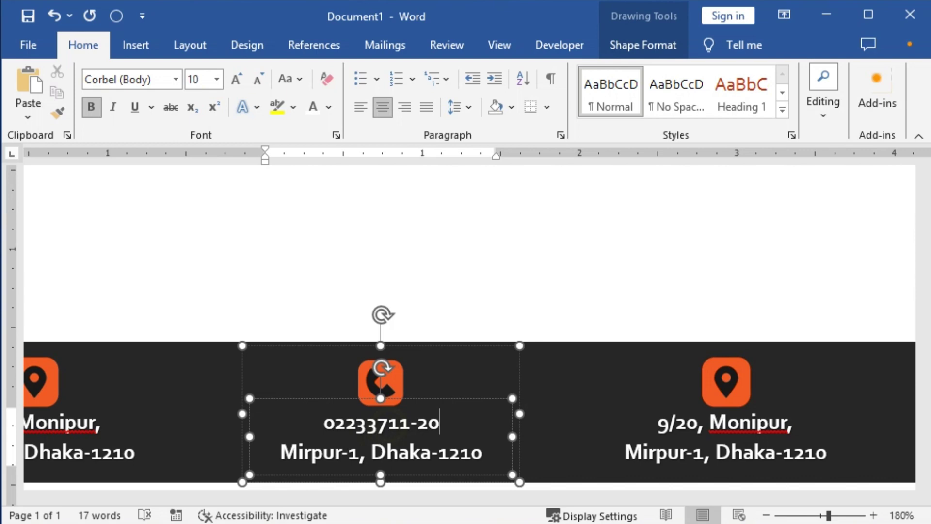
click(439, 452)
key(shift+End)
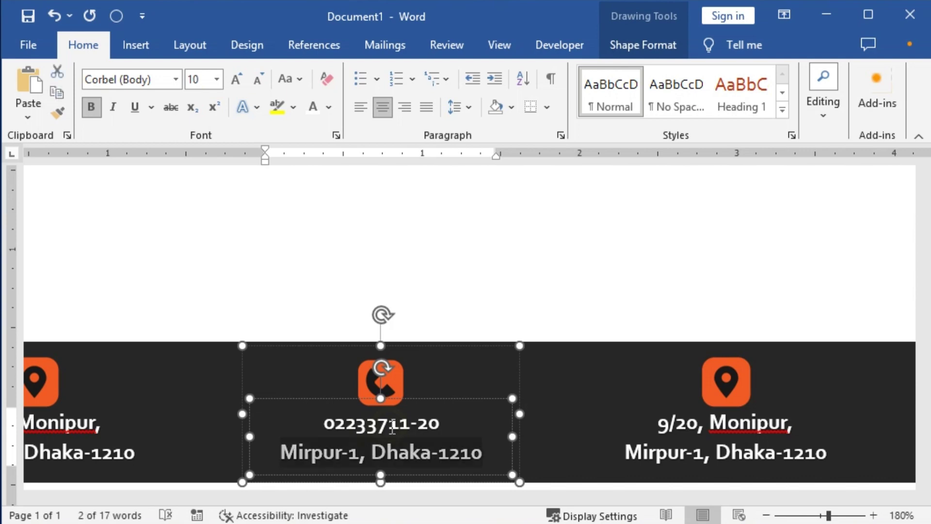
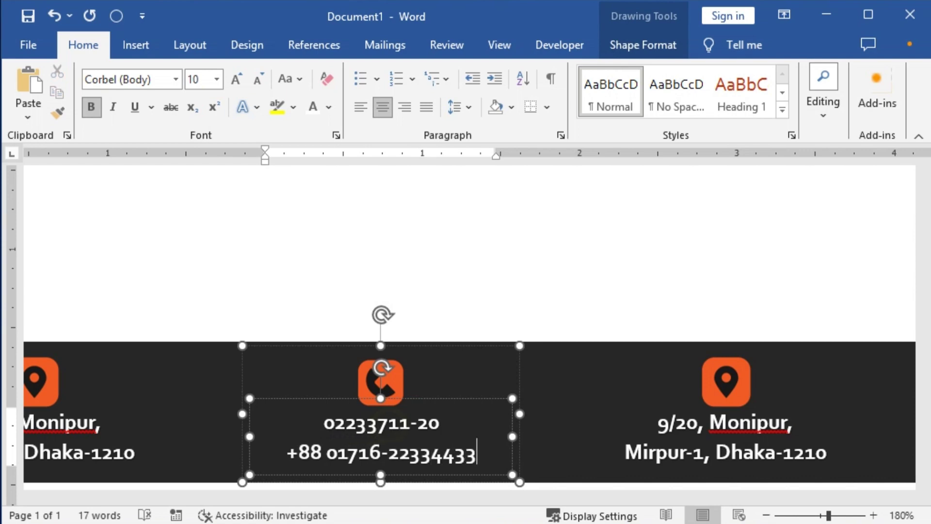
click(729, 381)
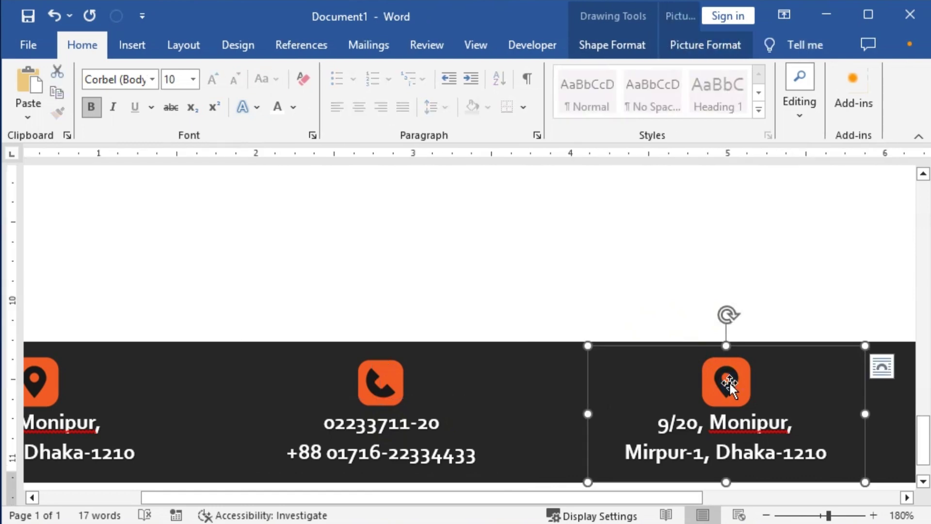
Replace the third group's location pin with the mail-01 envelope picture.
click(729, 381)
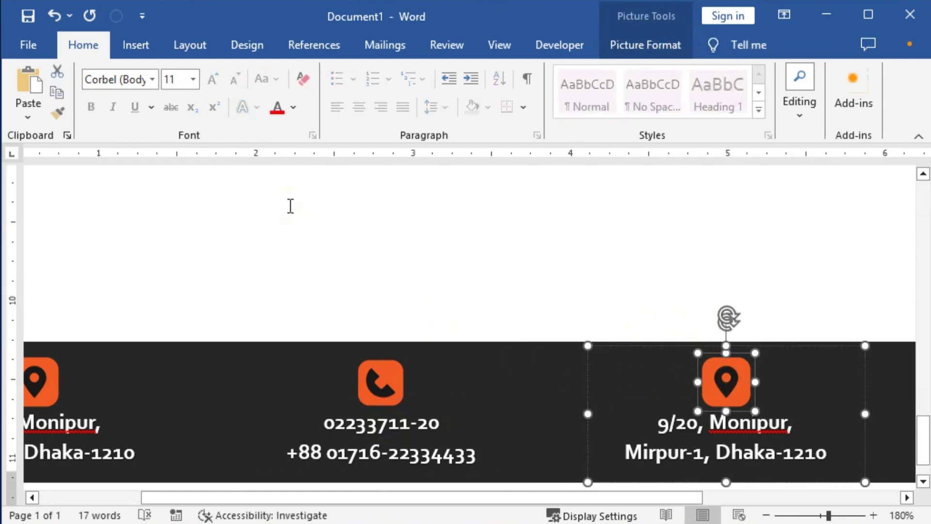
click(644, 46)
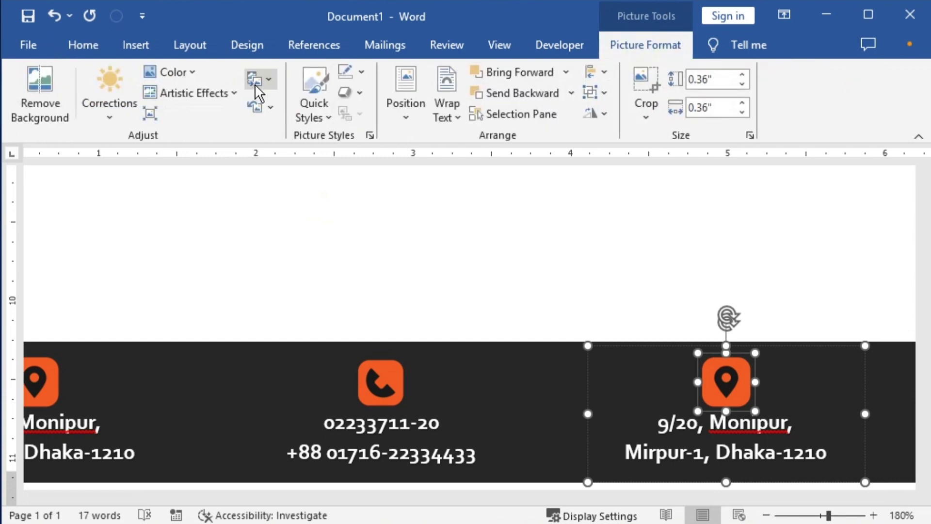
click(255, 82)
click(289, 105)
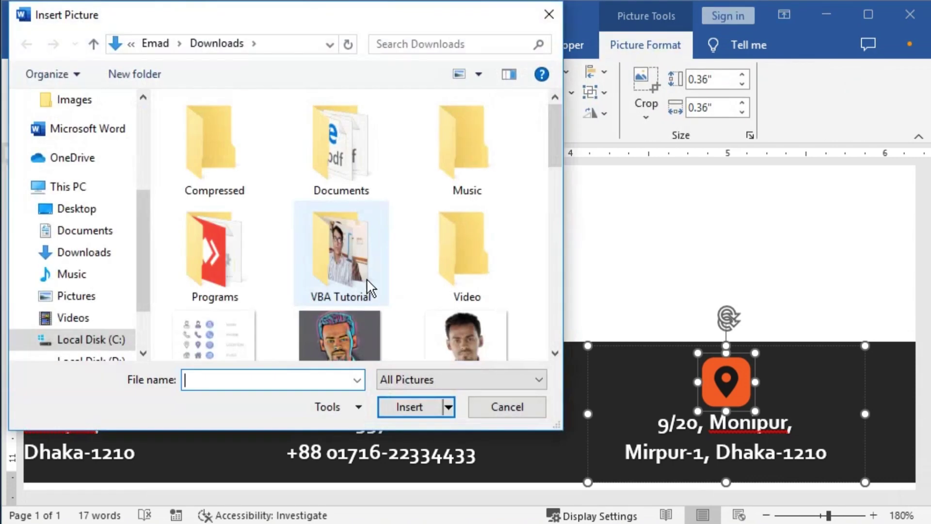
drag(557, 127, 553, 248)
click(358, 237)
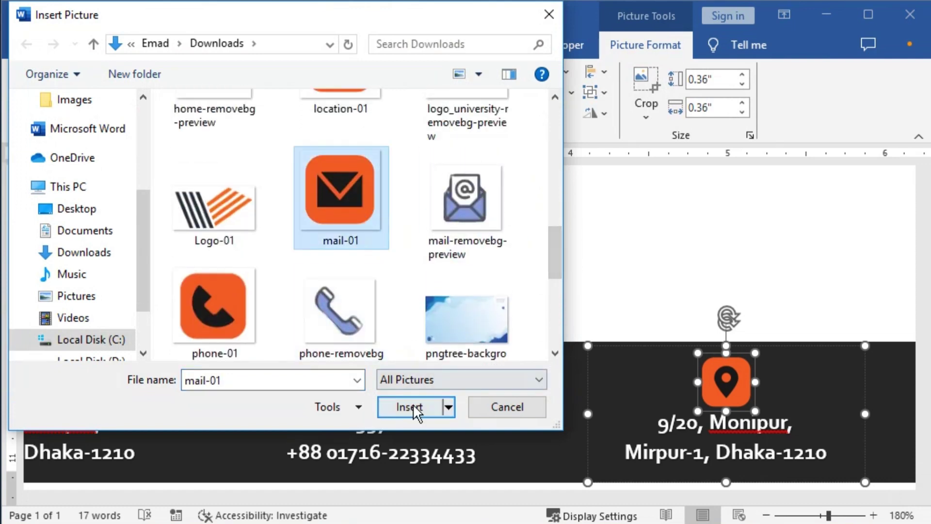
click(412, 404)
click(677, 423)
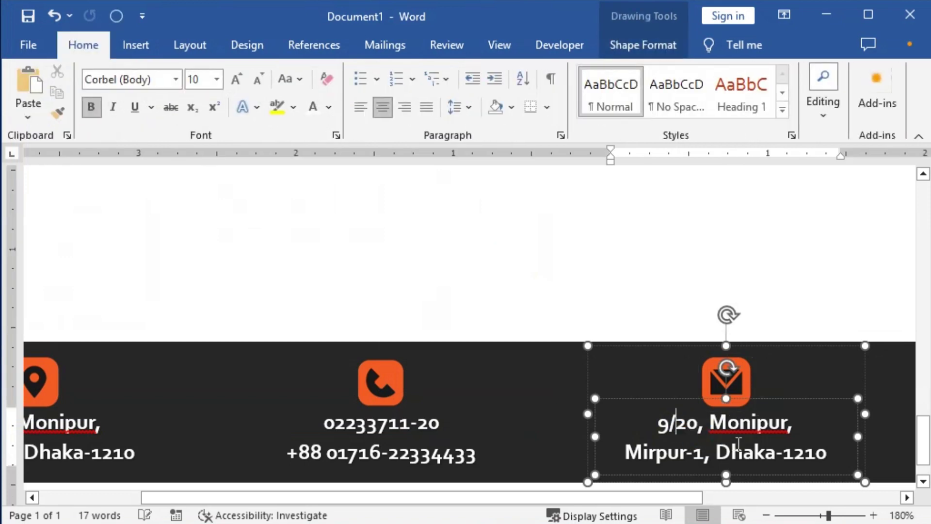
Type the two company e-mail addresses over the address lines, shrinking the second to 9 pt.
triple_click(738, 443)
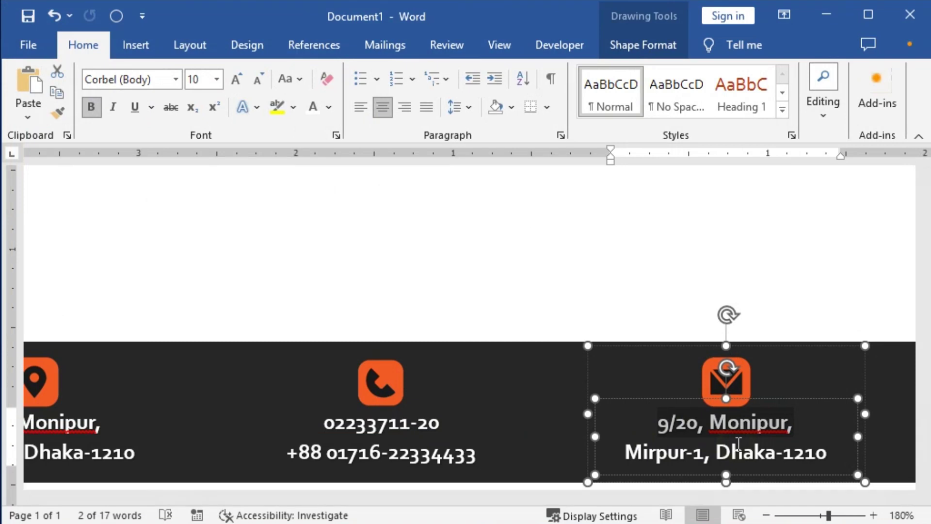
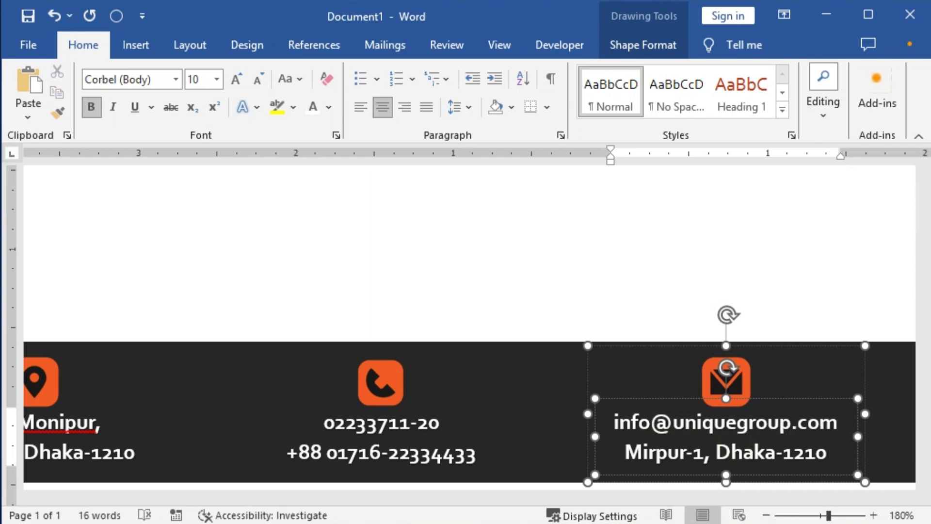
triple_click(750, 446)
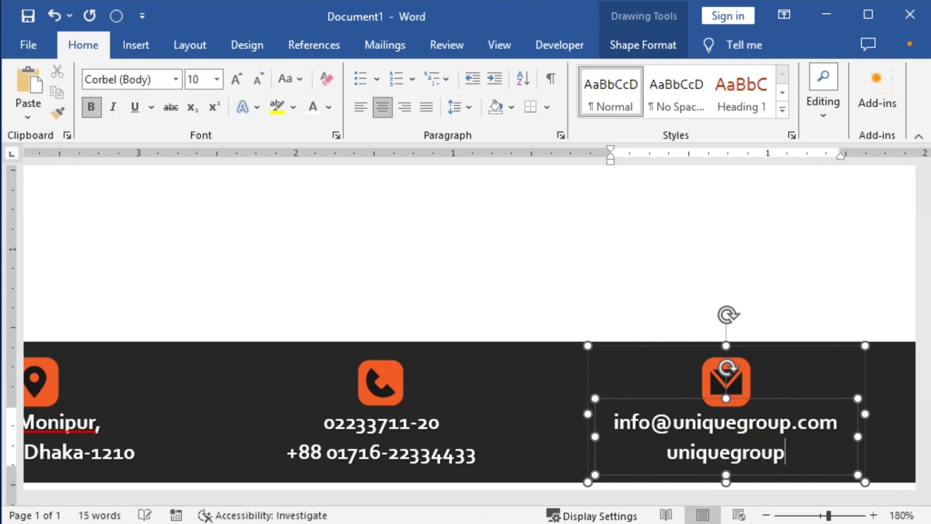
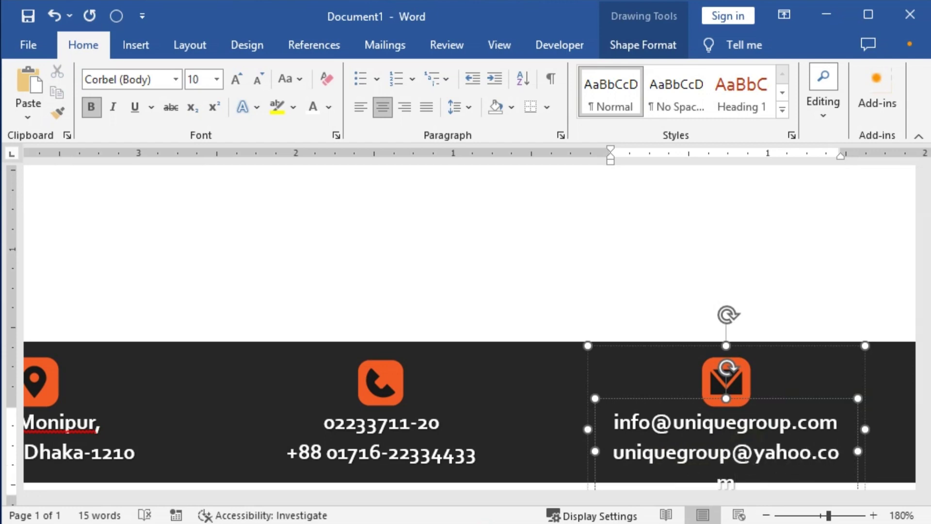
key(shift+Left)
key(shift+Left)
key(shift+Left)
key(shift+Left)
key(shift+Left)
key(shift+Left)
key(shift+Left)
key(shift+Left)
key(shift+Left)
key(shift+Left)
key(shift+Left)
key(shift+Left)
key(shift+Left)
key(shift+Left)
key(shift+Left)
key(shift+Left)
key(shift+Left)
key(shift+Left)
key(shift+Left)
key(shift+Left)
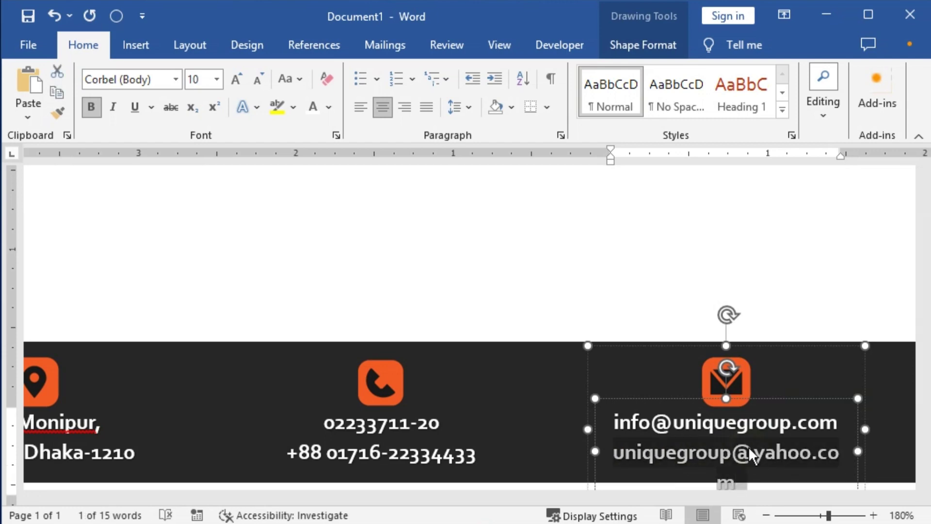
key(ctrl+bracketleft)
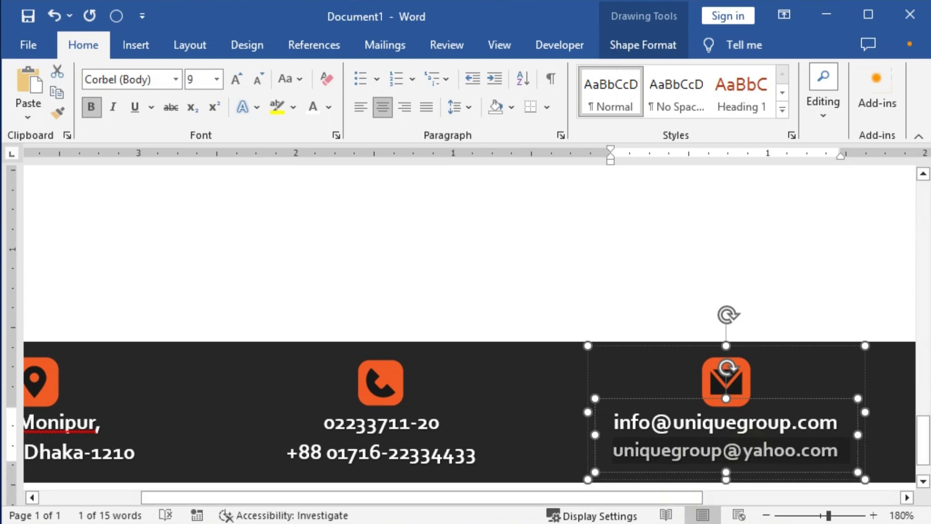
drag(562, 505, 804, 502)
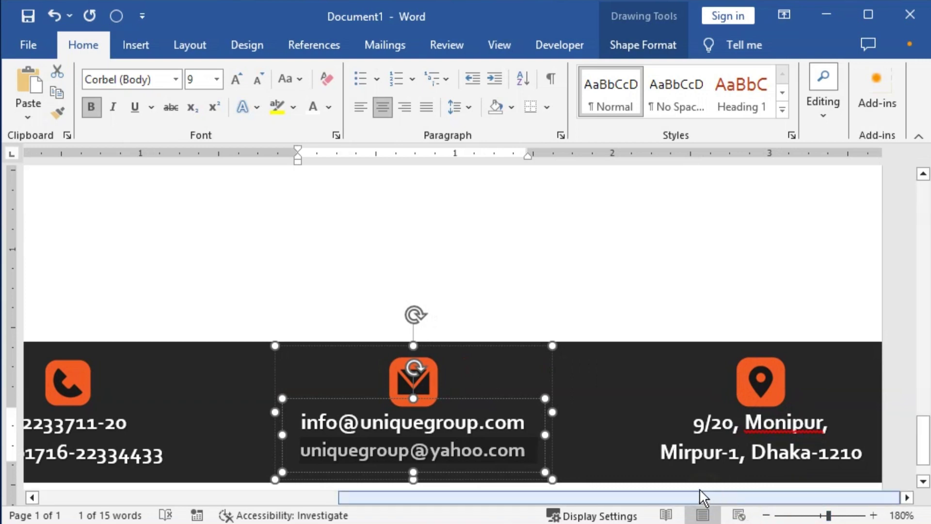
Restore the second e-mail to 10 pt, ungroup the envelope block, and widen its text box leftward.
key(ctrl+z)
click(413, 379)
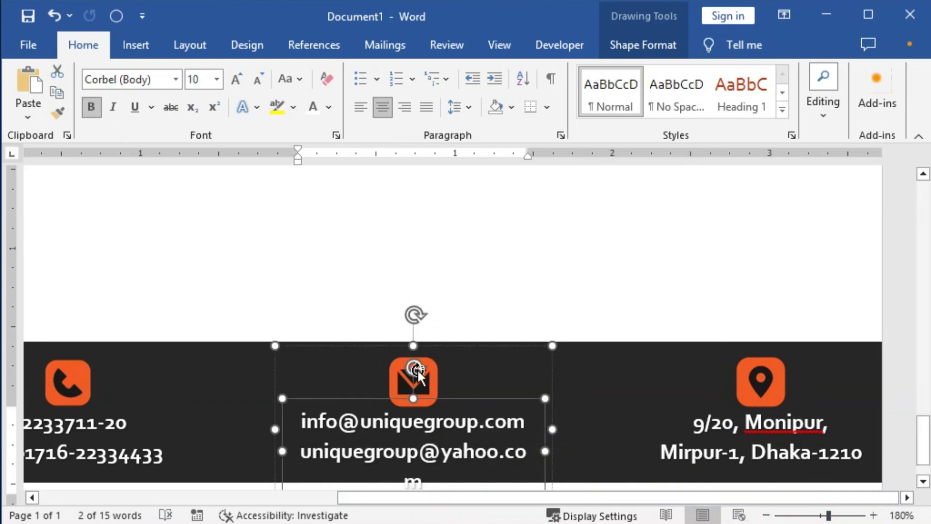
right_click(421, 371)
click(467, 180)
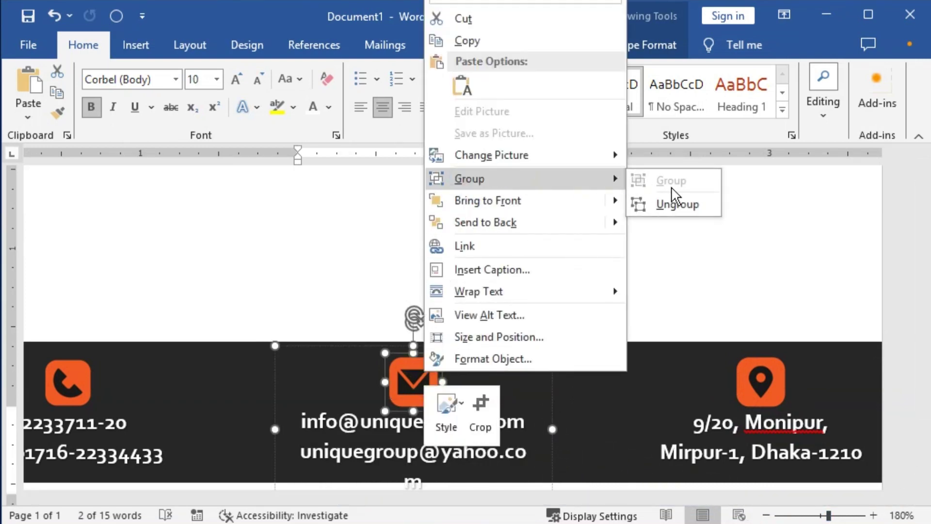
click(674, 204)
scroll(627, 233, down, 1)
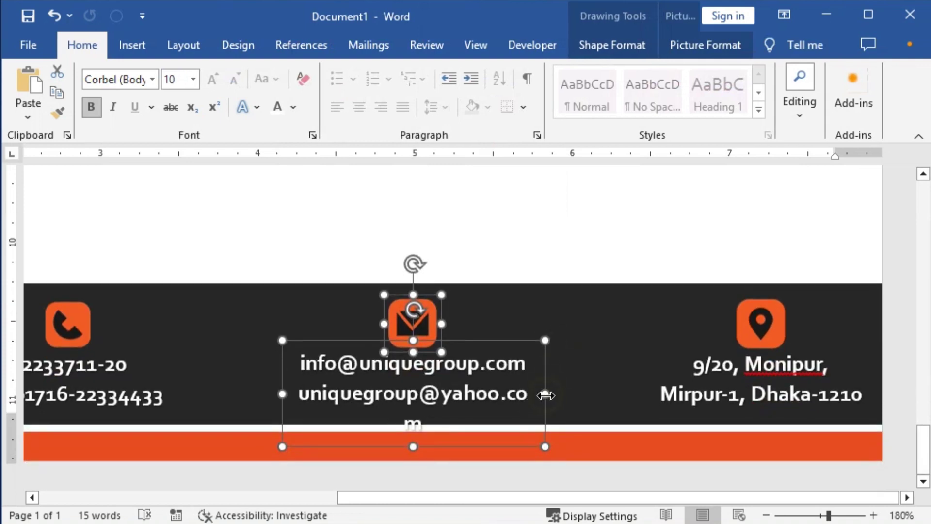
click(609, 235)
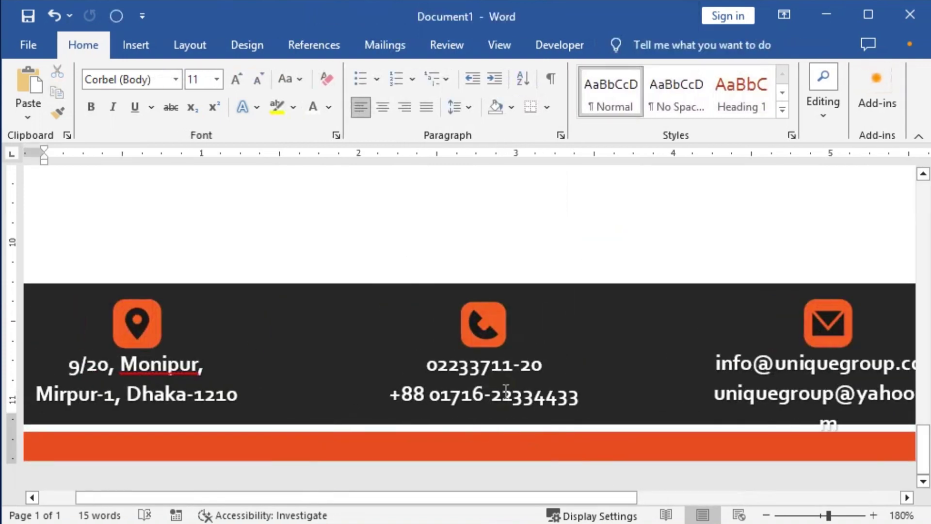
click(742, 362)
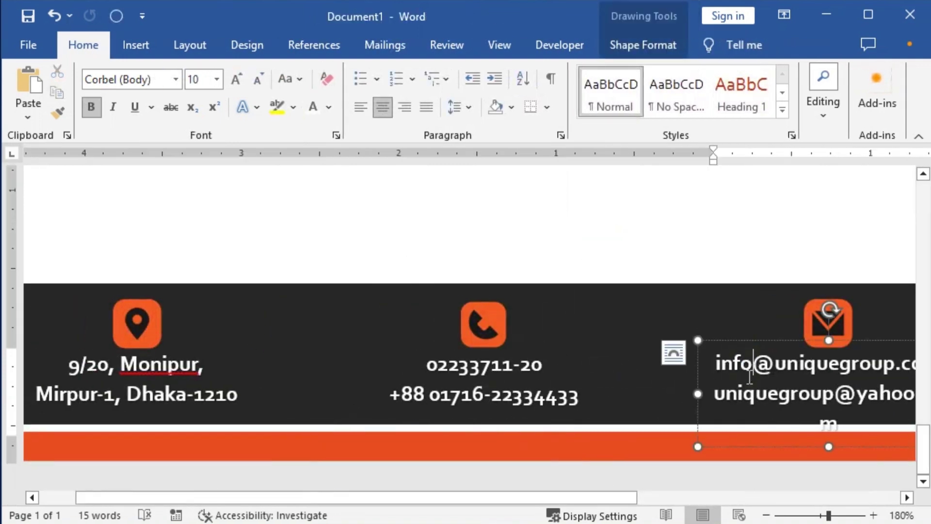
click(693, 391)
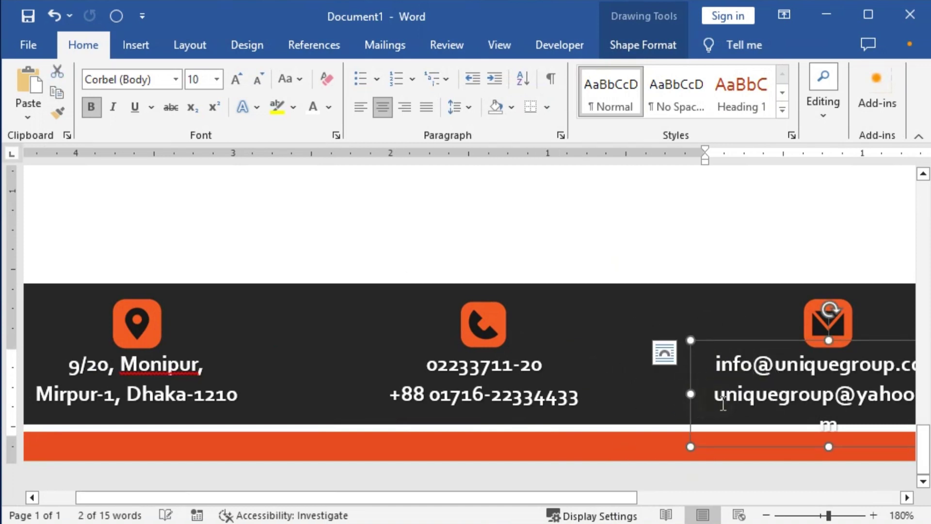
click(758, 395)
drag(691, 396, 680, 388)
drag(640, 504, 771, 498)
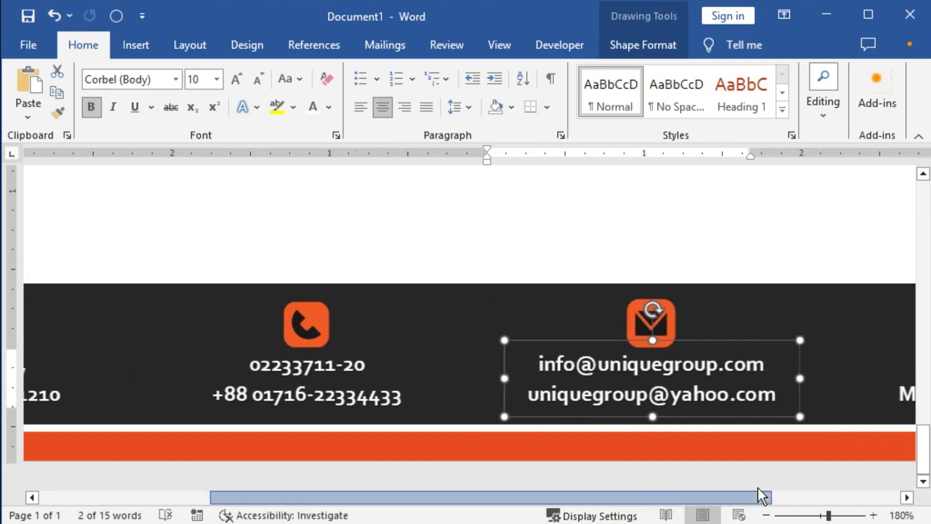
Regroup the envelope icon with the widened e-mail text box.
click(635, 325)
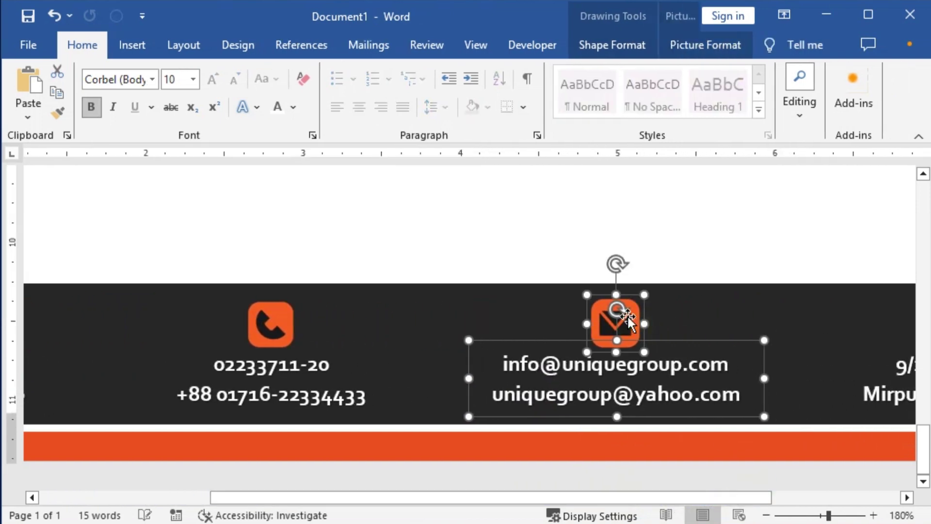
right_click(627, 317)
mouse_move(668, 107)
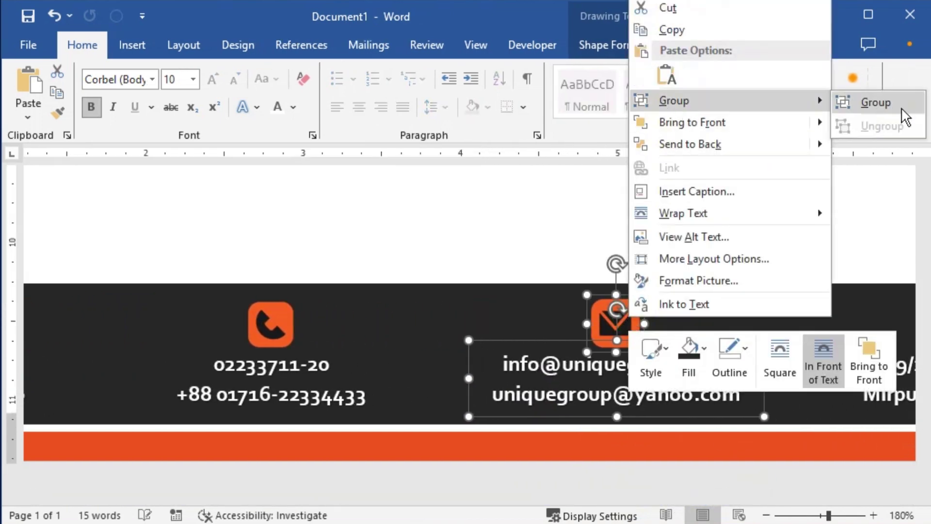
click(895, 103)
drag(679, 498, 807, 497)
click(749, 370)
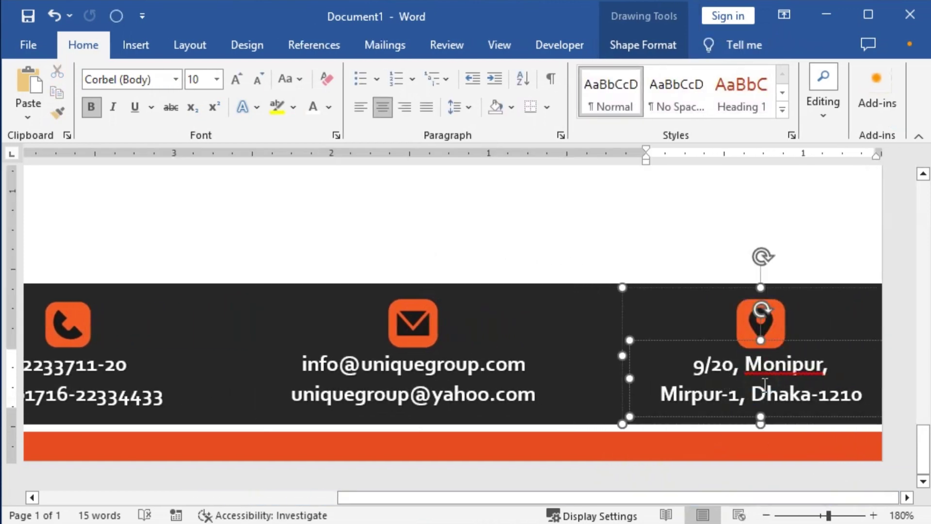
key(shift+End)
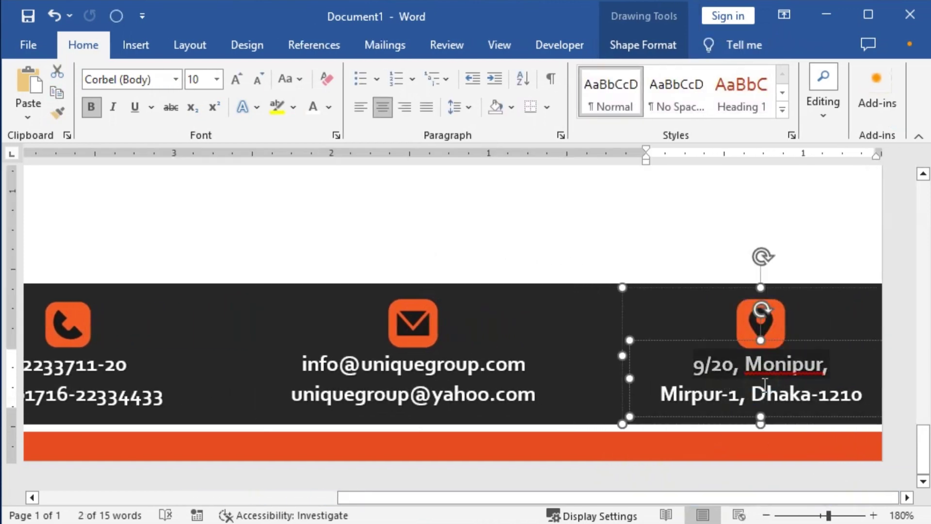
text(ww)
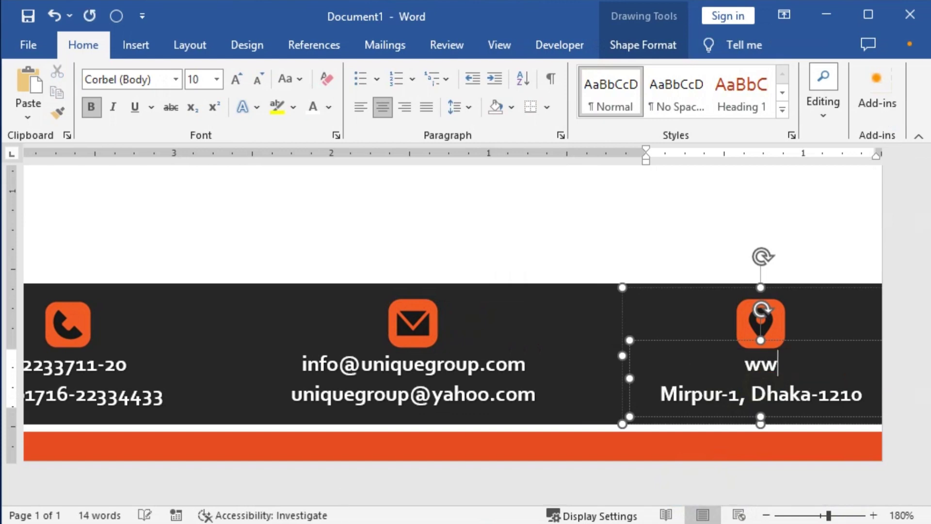
text(w.uniq)
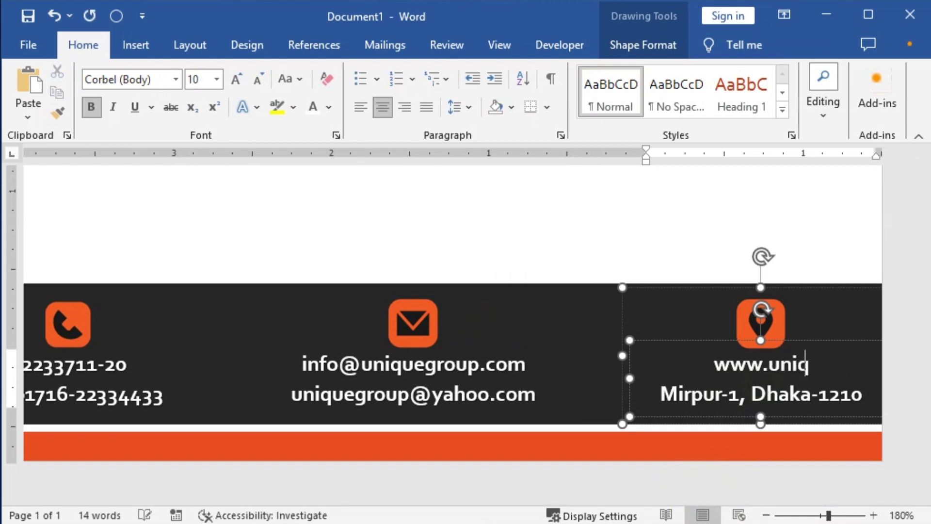
text(uegroup.com)
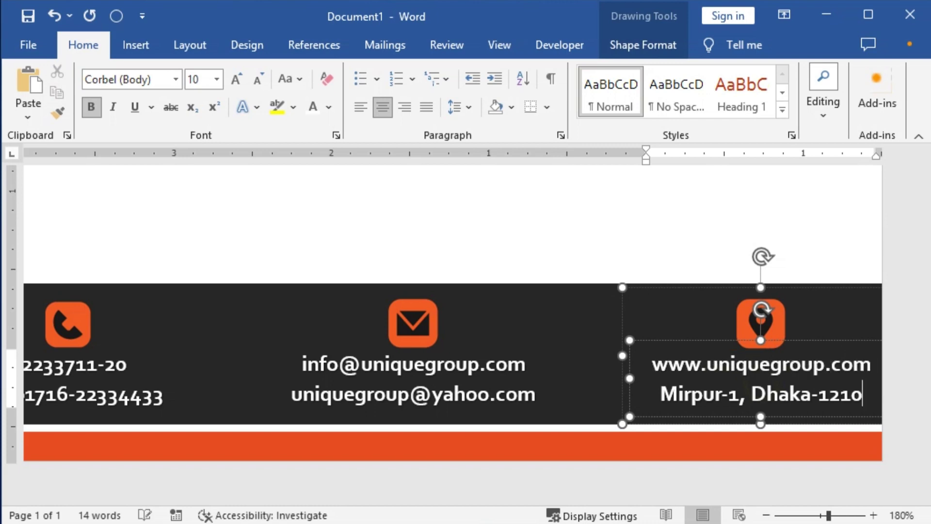
Replace the second address line with the Facebook page address facebook.com/ug12.
triple_click(764, 392)
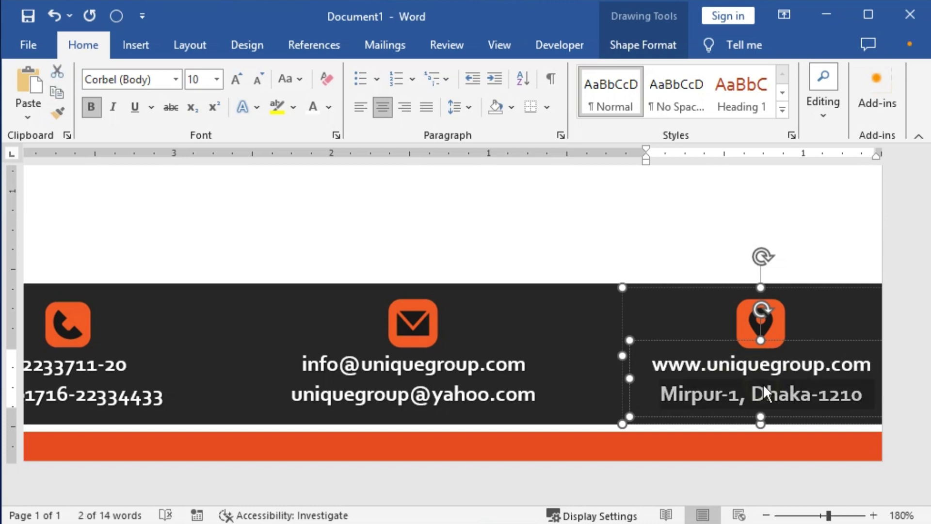
text(u)
key(BackSpace)
text(fac)
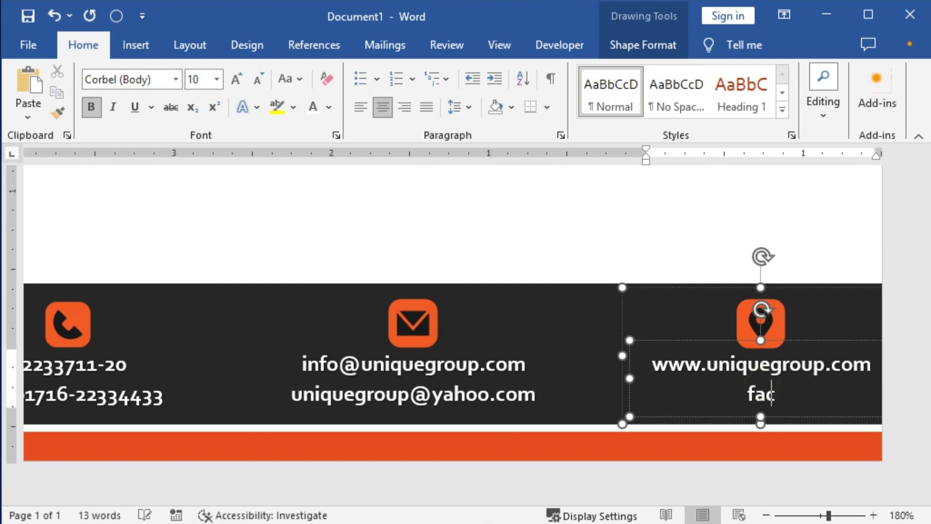
text(ebook.)
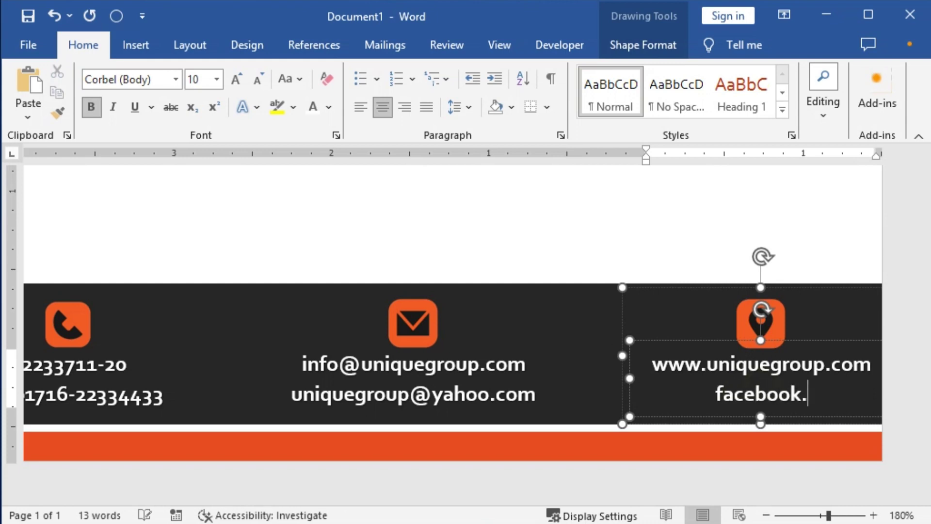
text(com@)
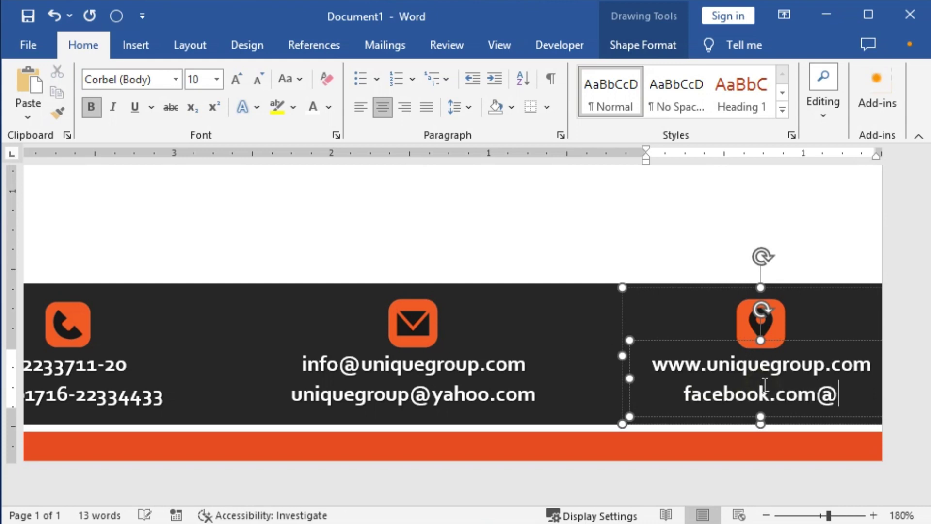
key(BackSpace)
text(/)
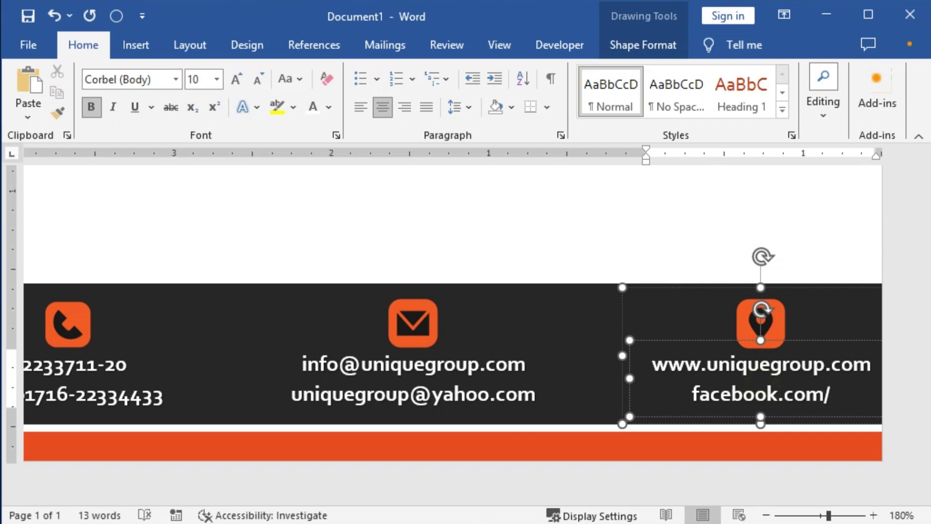
text(ug12)
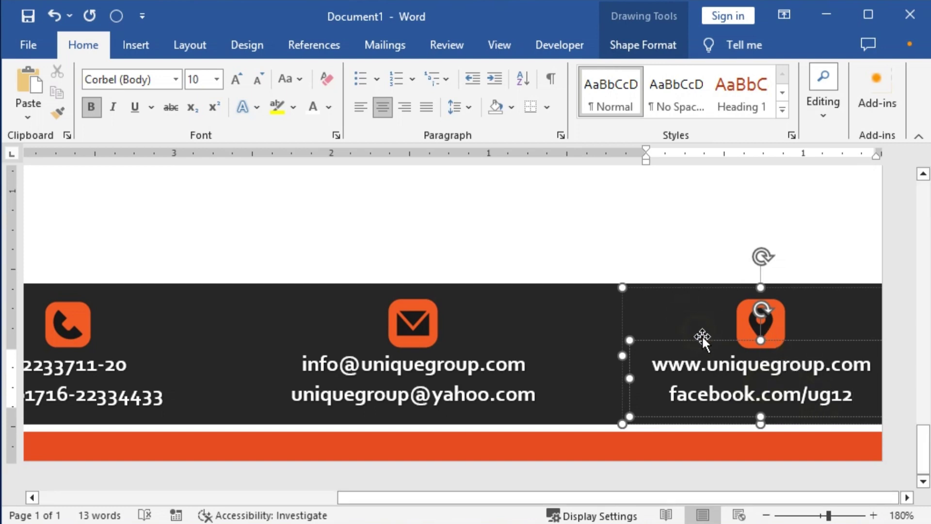
Swap the location-pin icon for the orange globe picture web-01 from this computer.
click(777, 327)
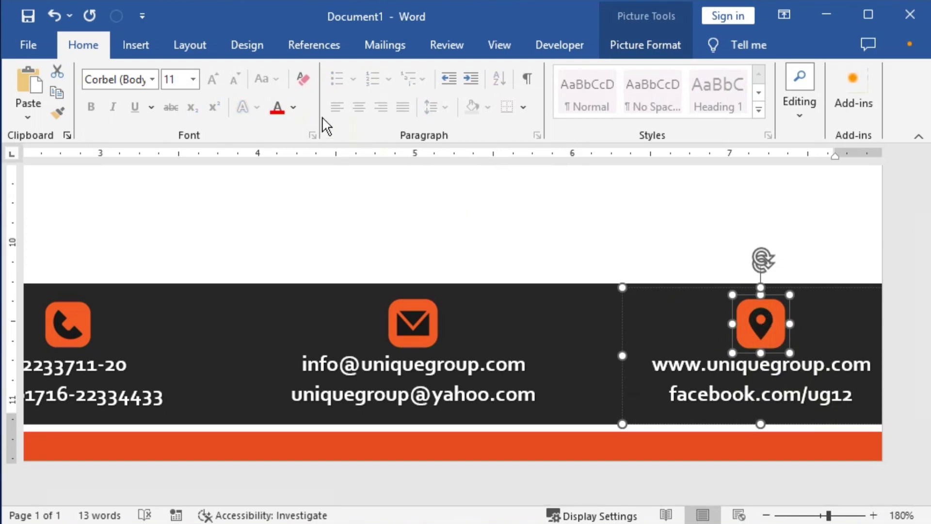
click(645, 51)
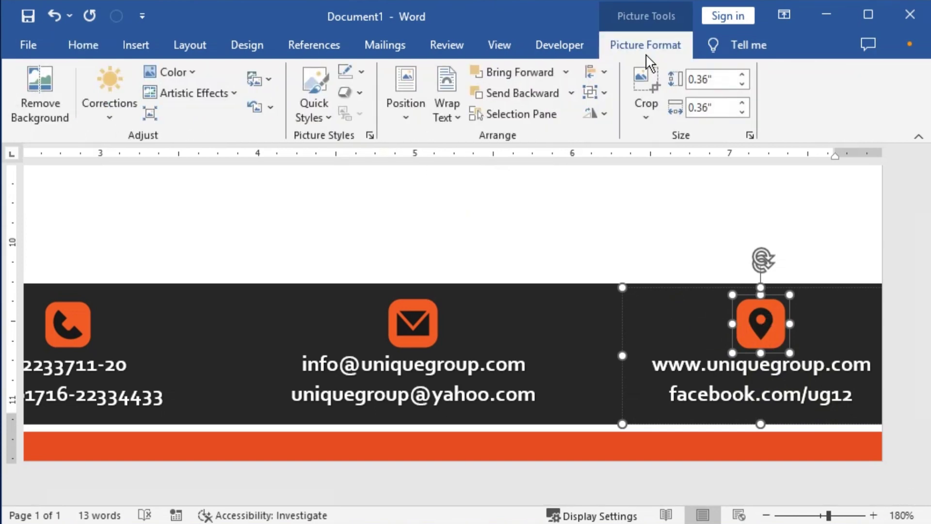
click(255, 75)
click(296, 103)
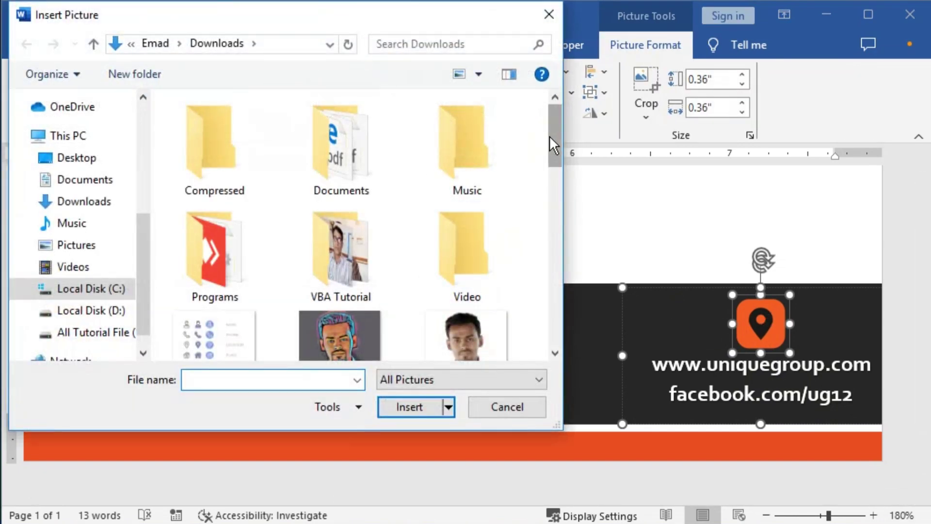
drag(553, 139, 552, 284)
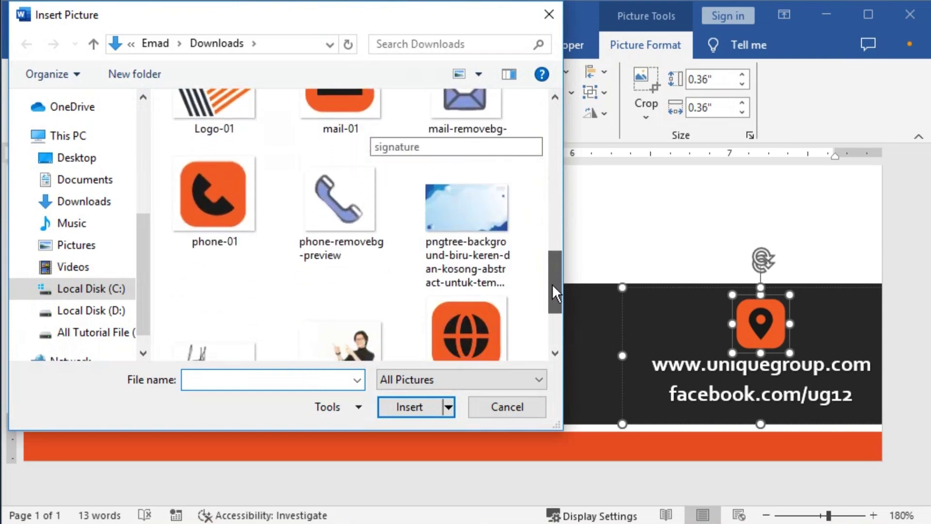
scroll(467, 272, down, 1)
click(468, 271)
click(418, 407)
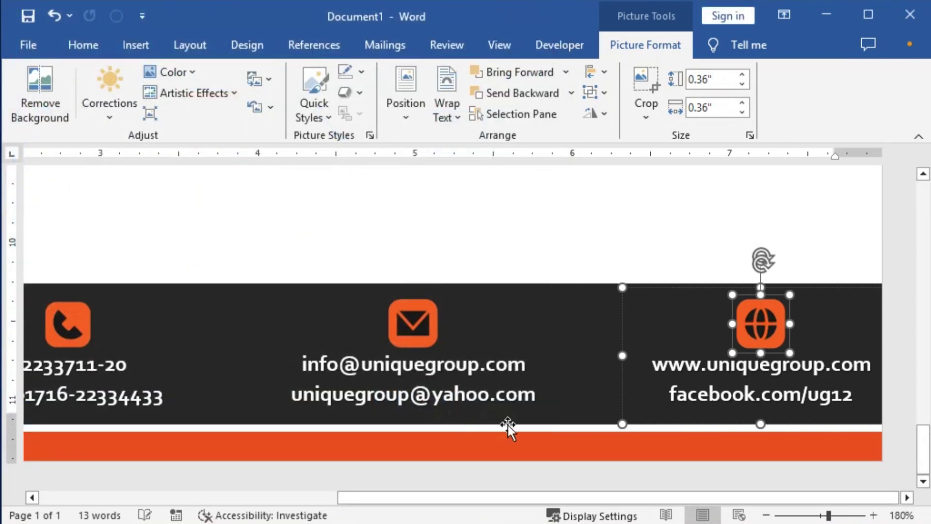
ctrl+scroll(604, 387, down, 9)
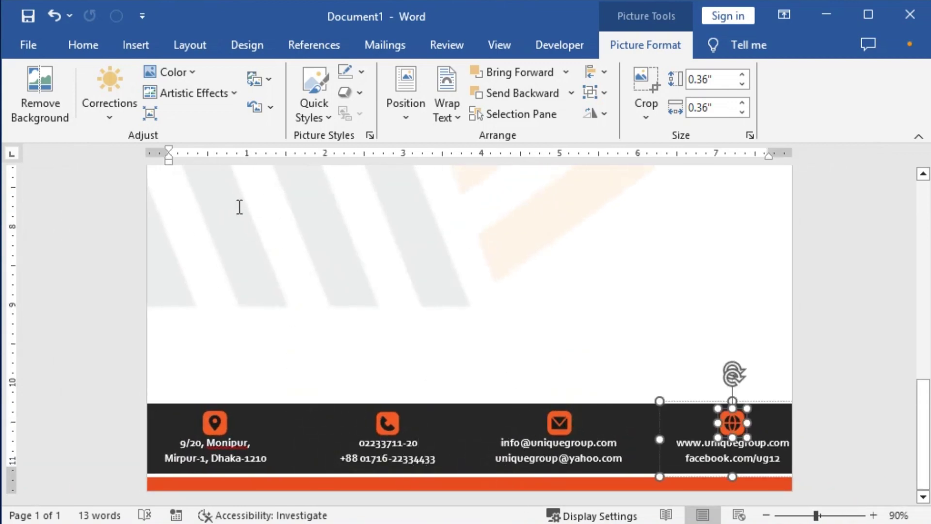
Draw a short vertical straight line between the address and phone blocks in the footer band.
click(131, 53)
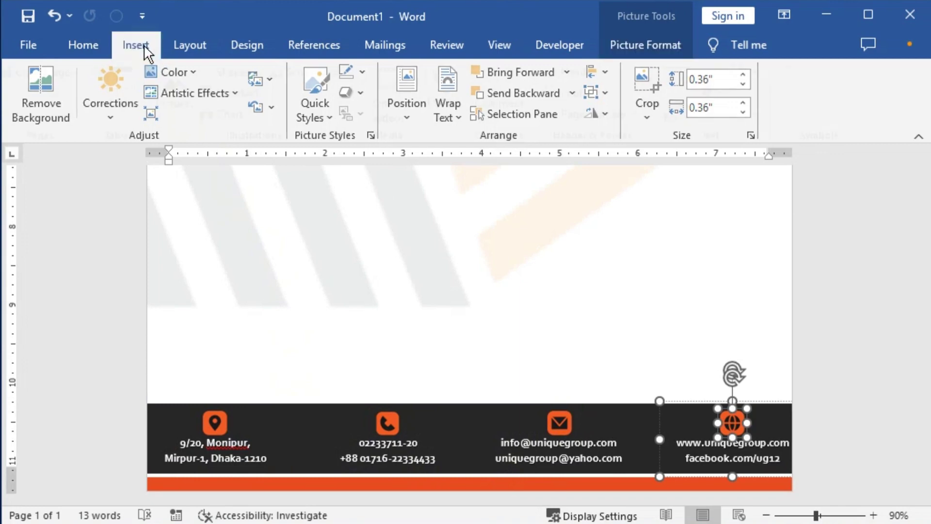
click(192, 117)
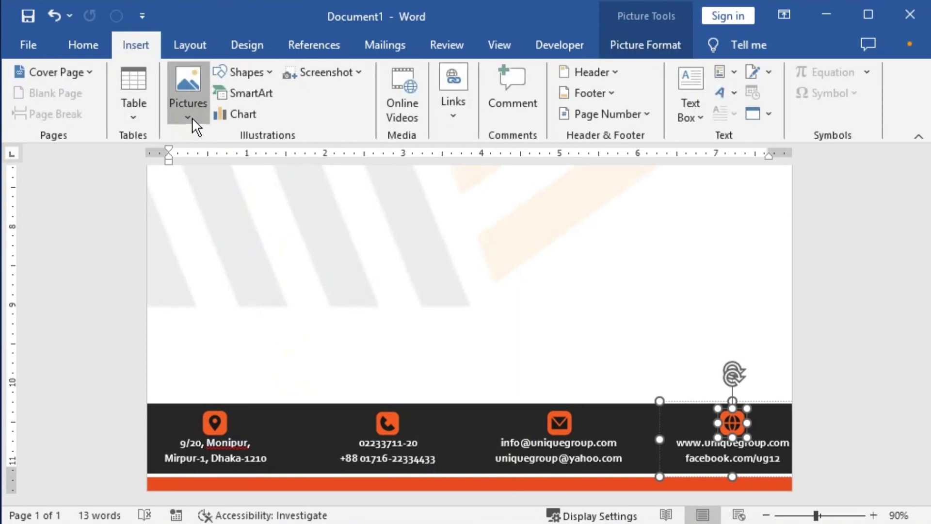
click(272, 71)
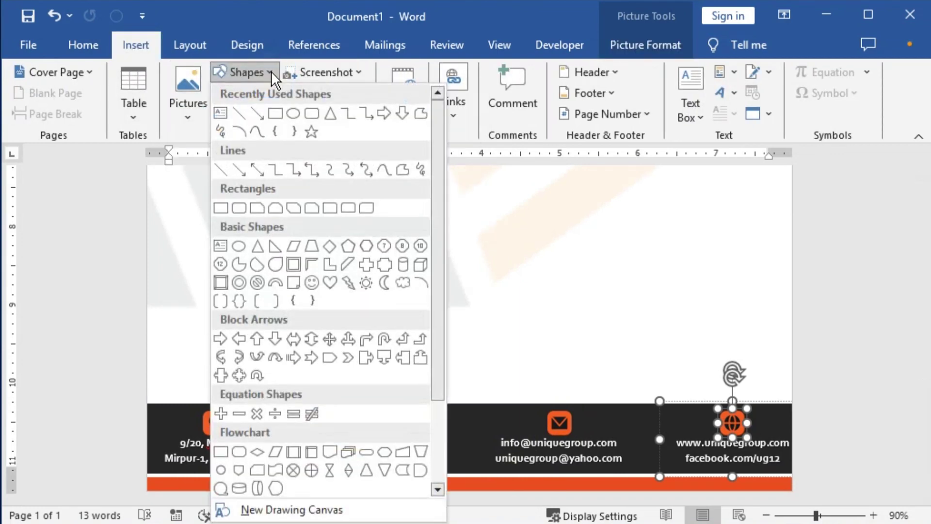
click(241, 122)
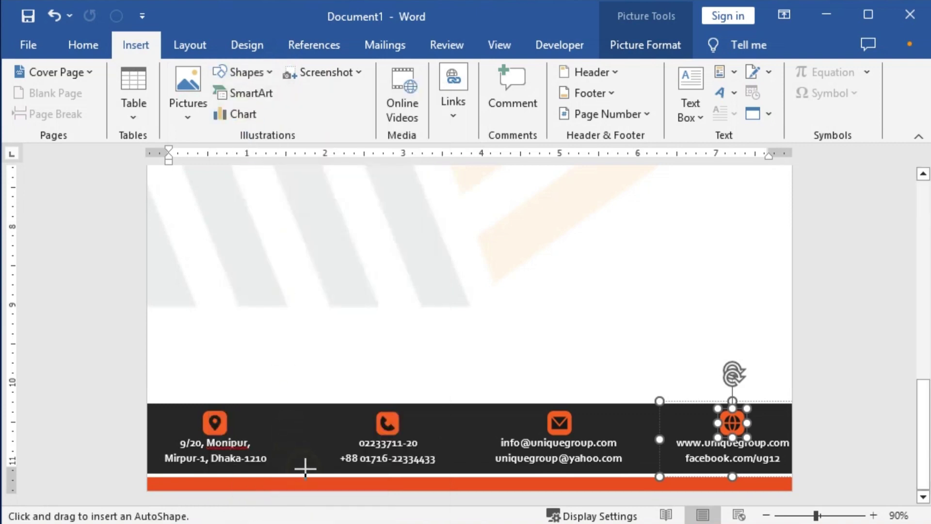
drag(304, 468, 304, 432)
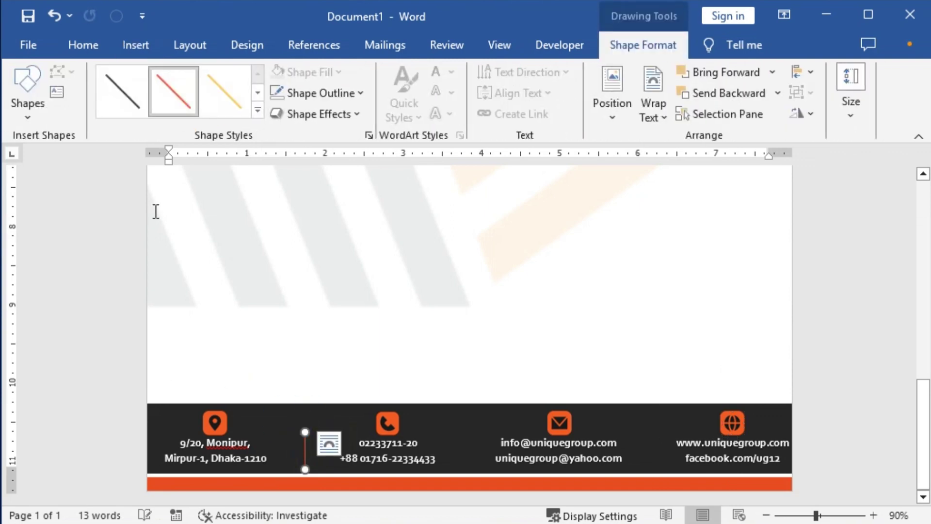
Format the divider line with a white colour and 1.5 pt width.
click(125, 108)
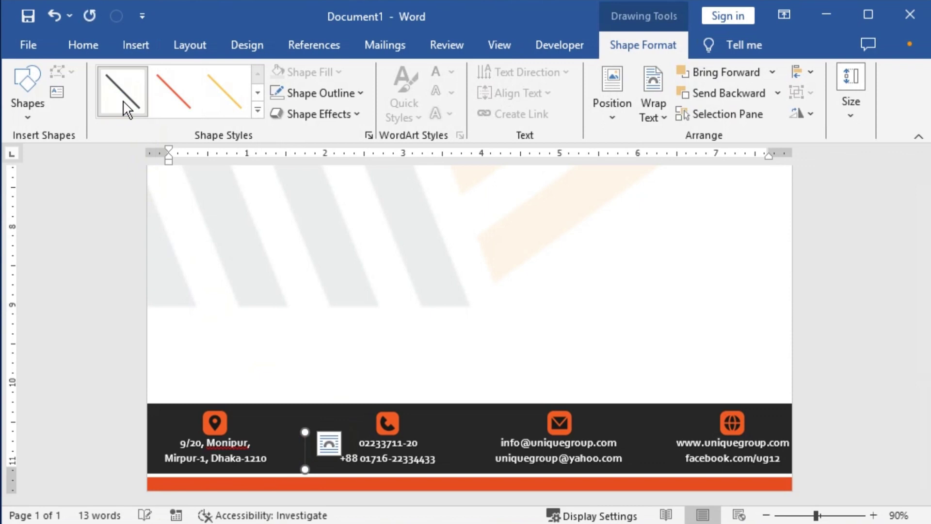
click(361, 92)
mouse_move(396, 348)
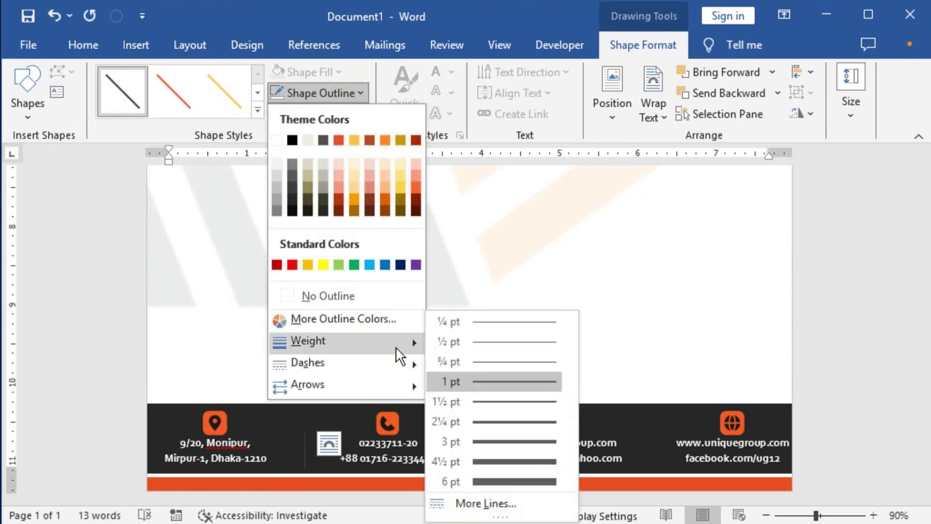
click(484, 501)
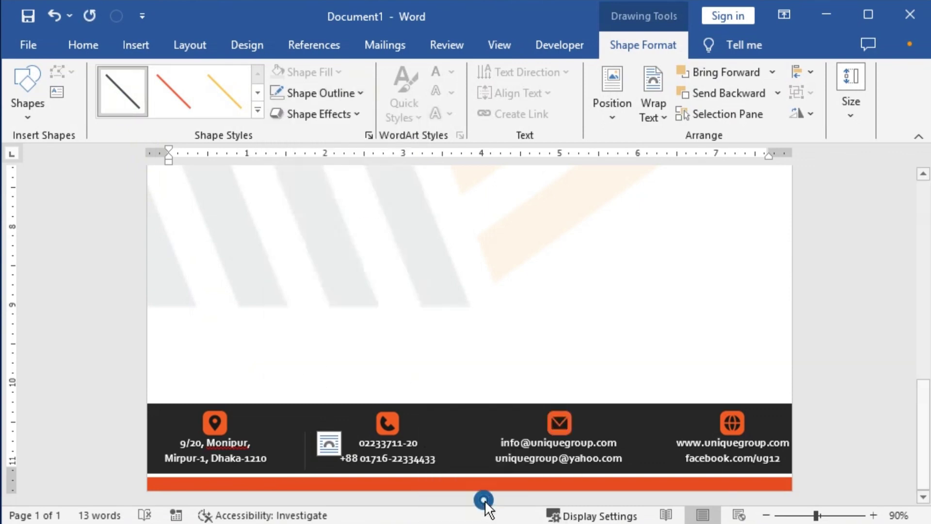
click(890, 343)
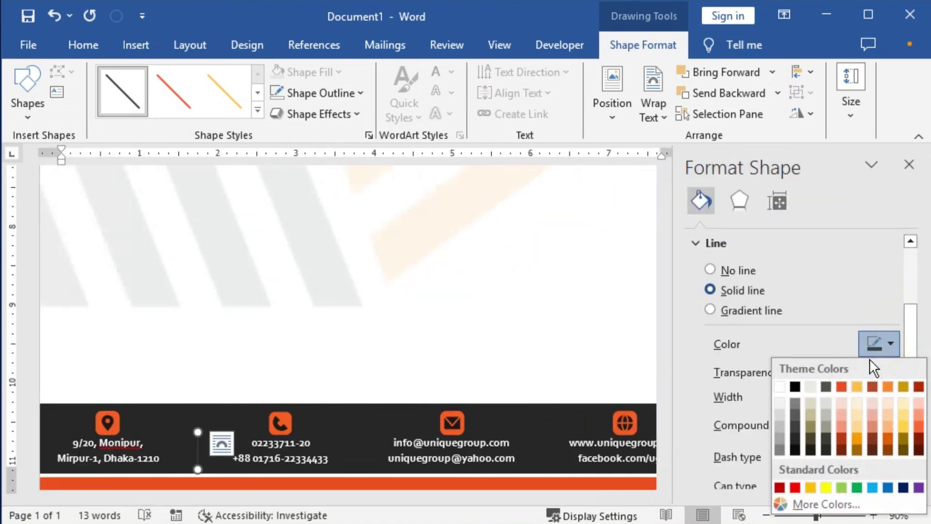
click(782, 387)
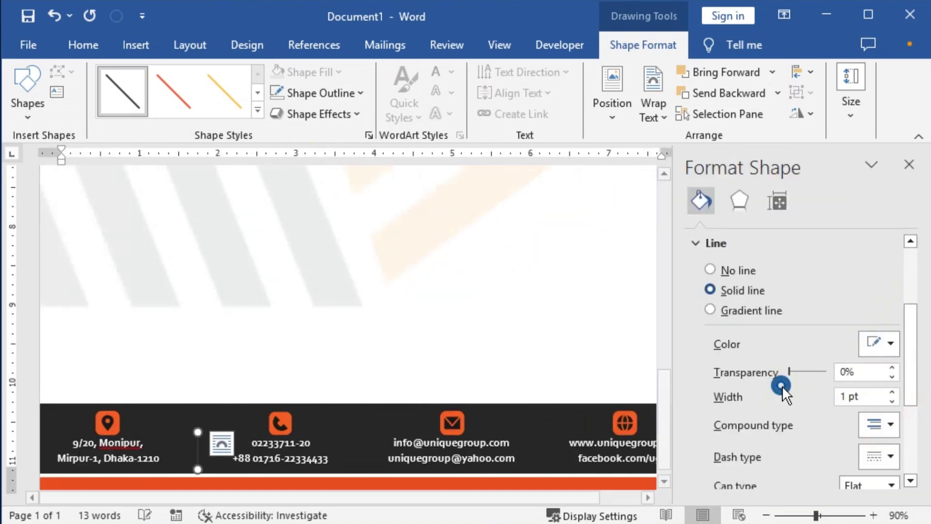
click(892, 392)
click(893, 393)
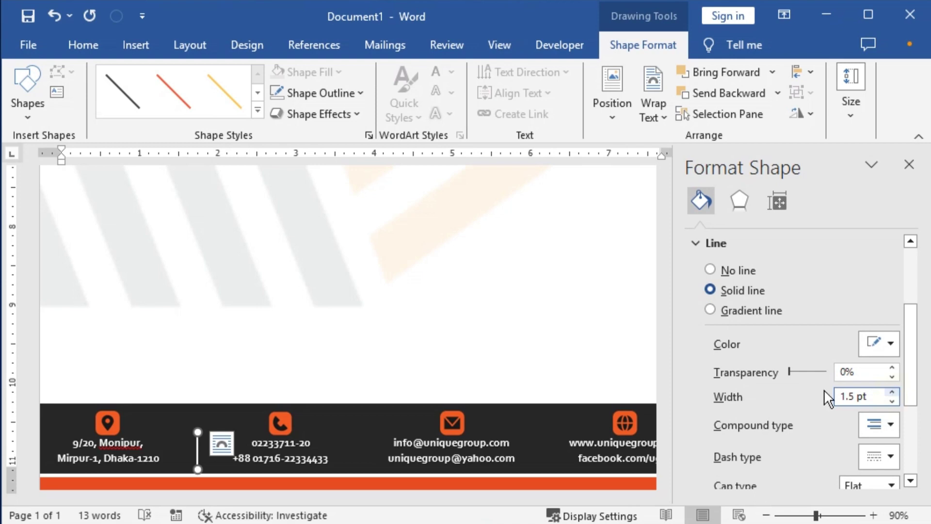
click(910, 165)
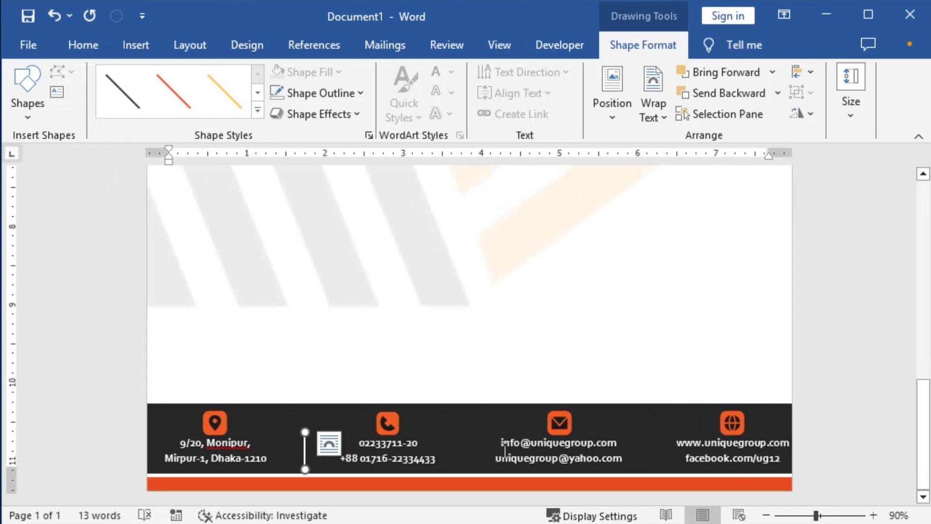
click(320, 461)
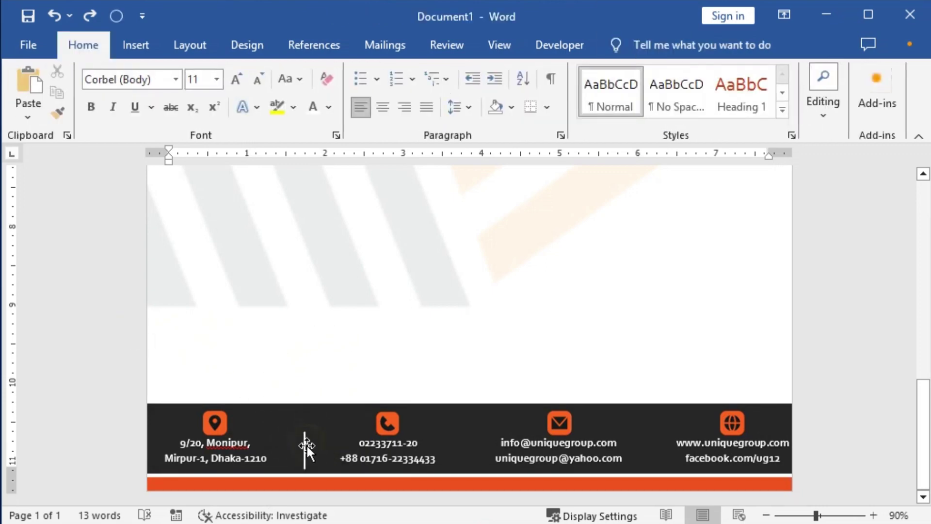
Lengthen the white divider line to span the footer band.
scroll(305, 452, up, 3)
scroll(326, 452, up, 3)
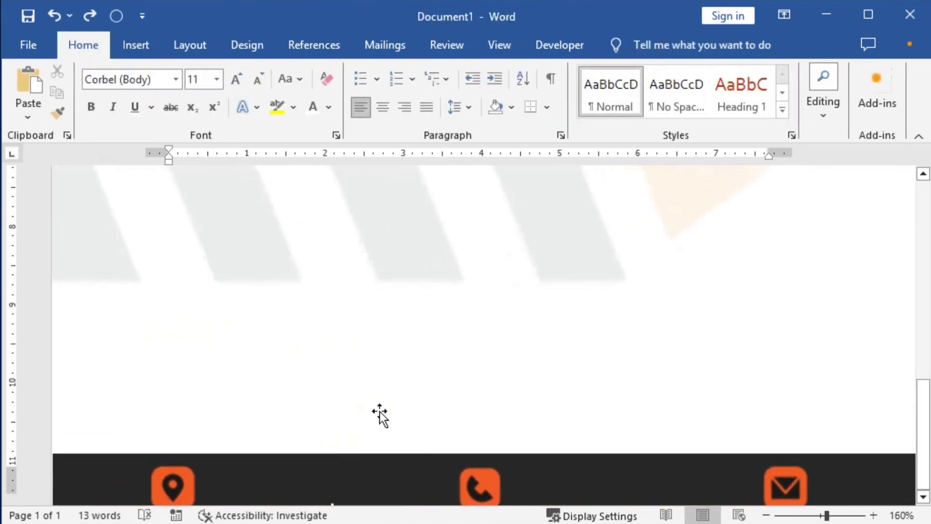
scroll(410, 430, down, 3)
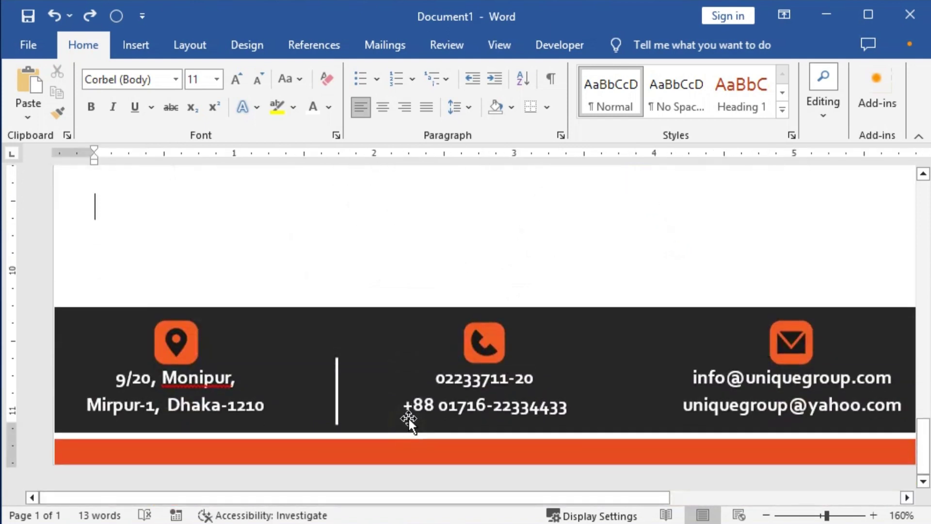
click(337, 391)
drag(334, 361, 619, 384)
Add copies of the divider between the phone, e-mail and website blocks, nudging the outer lines outward.
drag(579, 500, 736, 492)
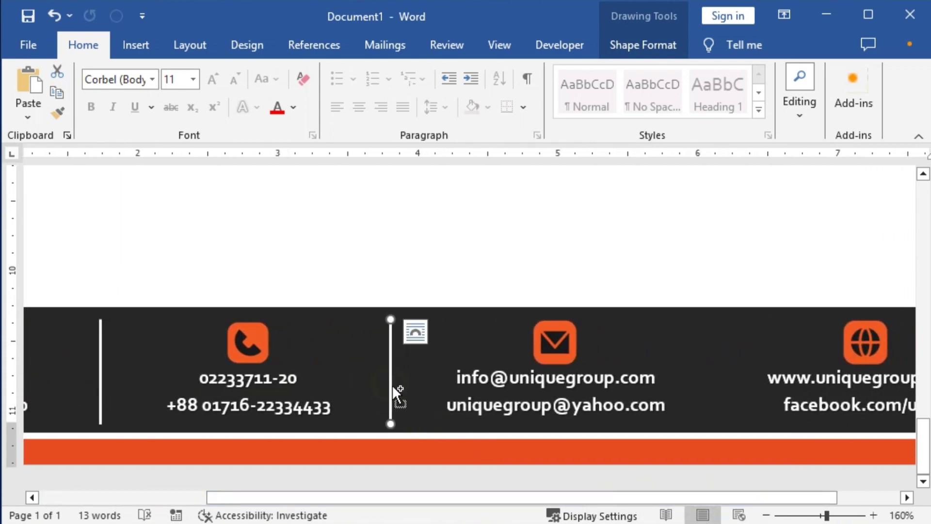
drag(392, 385, 692, 387)
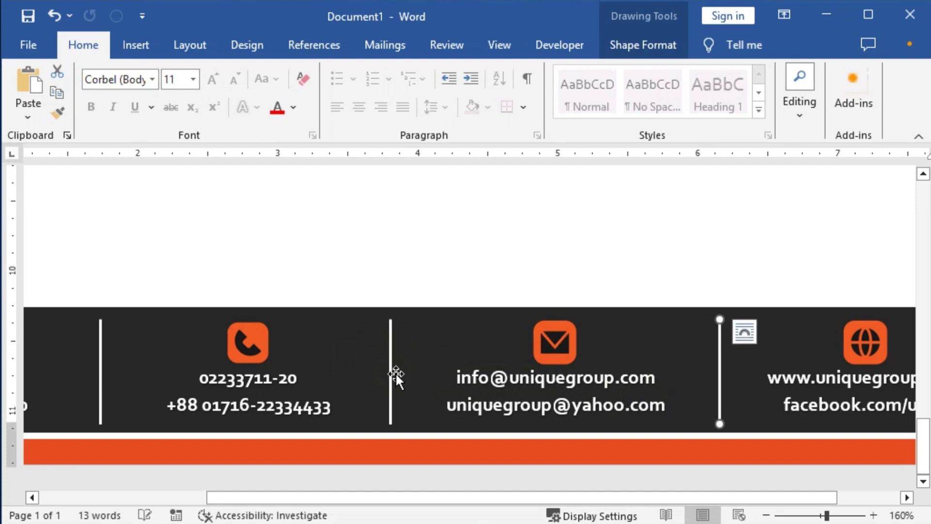
click(100, 372)
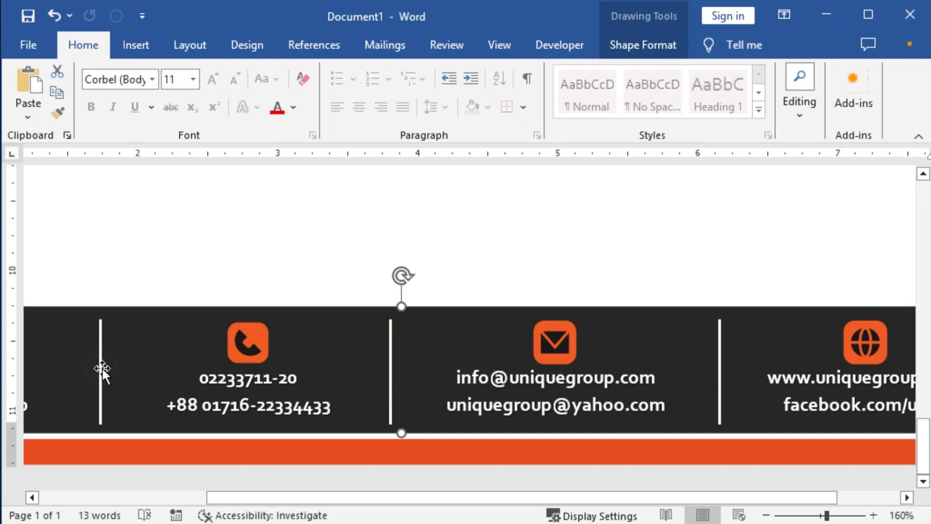
click(102, 368)
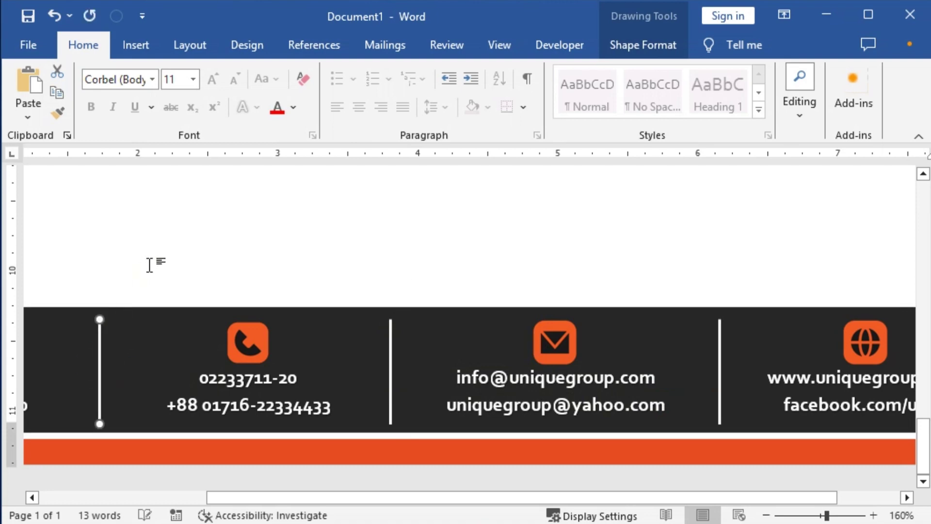
key(Left)
key(Left)
key(Left)
key(Left)
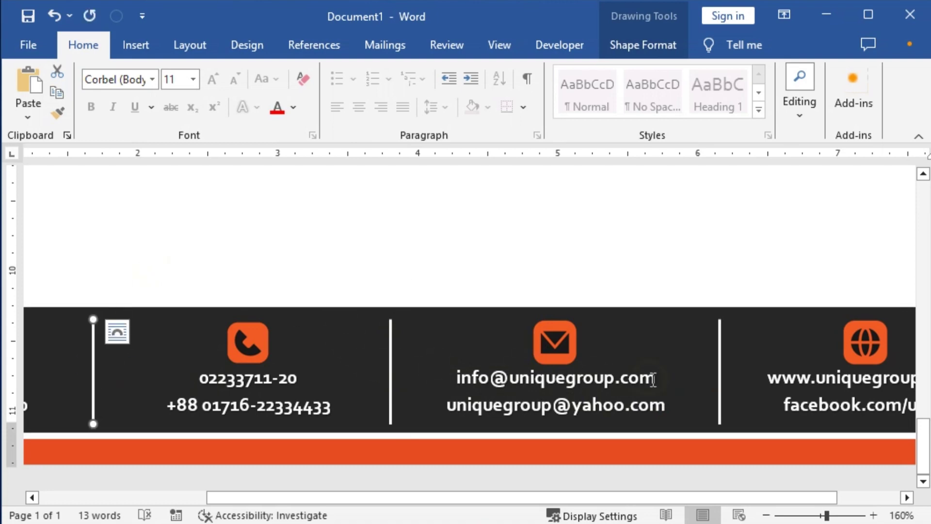
click(720, 372)
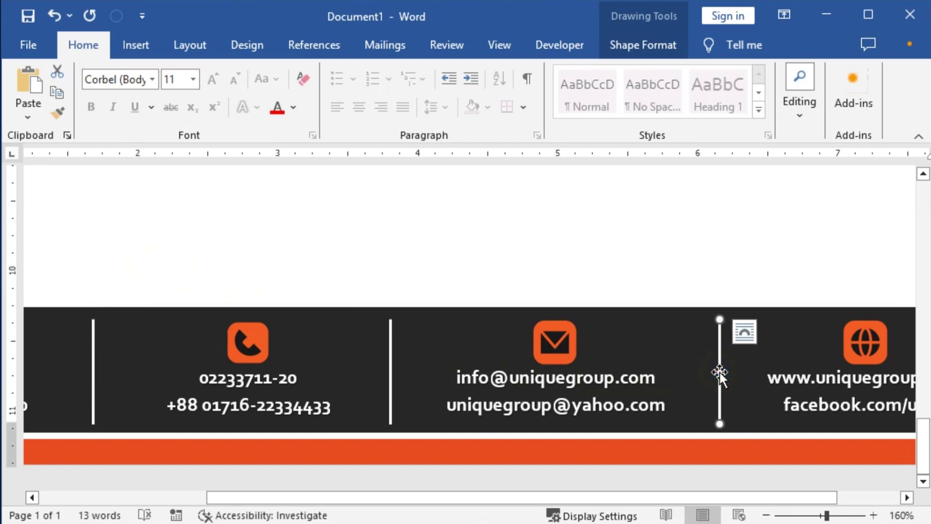
key(Right)
Review the finished letterhead page and open its print preview with Ctrl+P.
click(368, 240)
scroll(430, 281, down, 7)
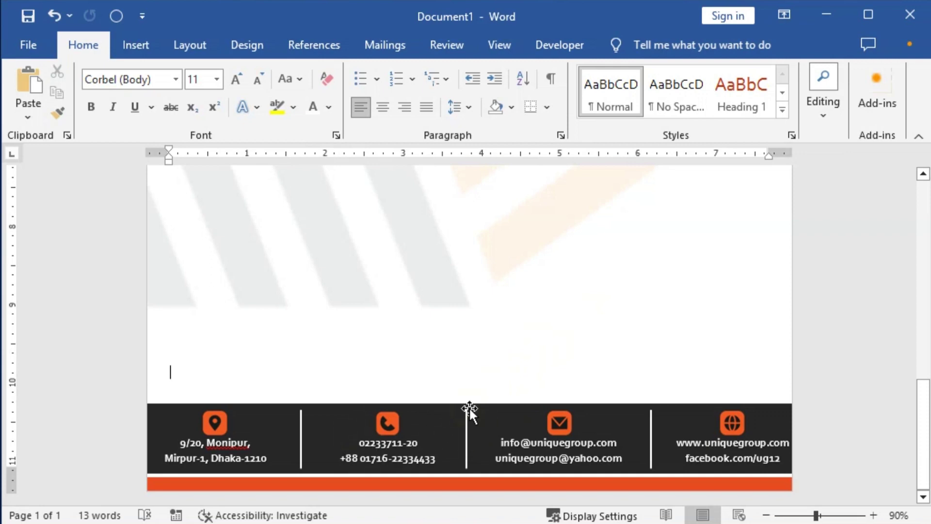
scroll(596, 365, up, 10)
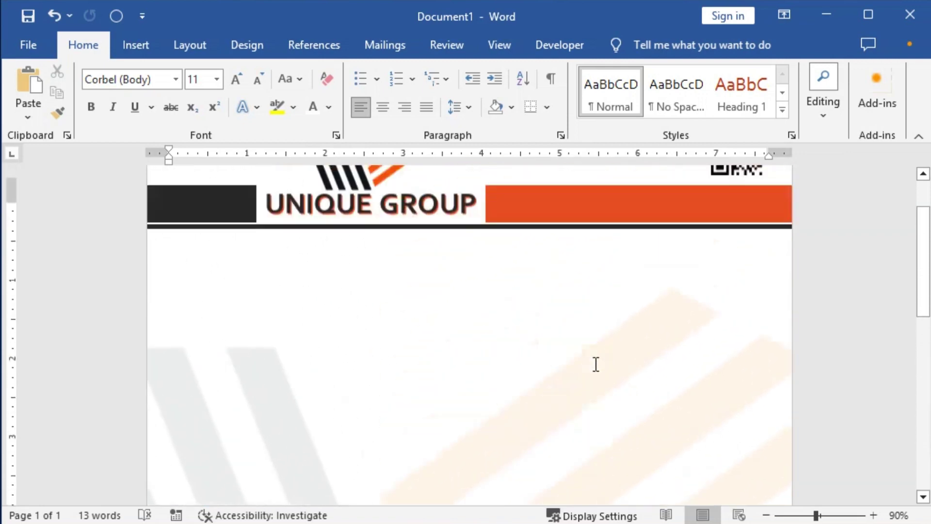
scroll(596, 364, down, 3)
scroll(596, 364, down, 6)
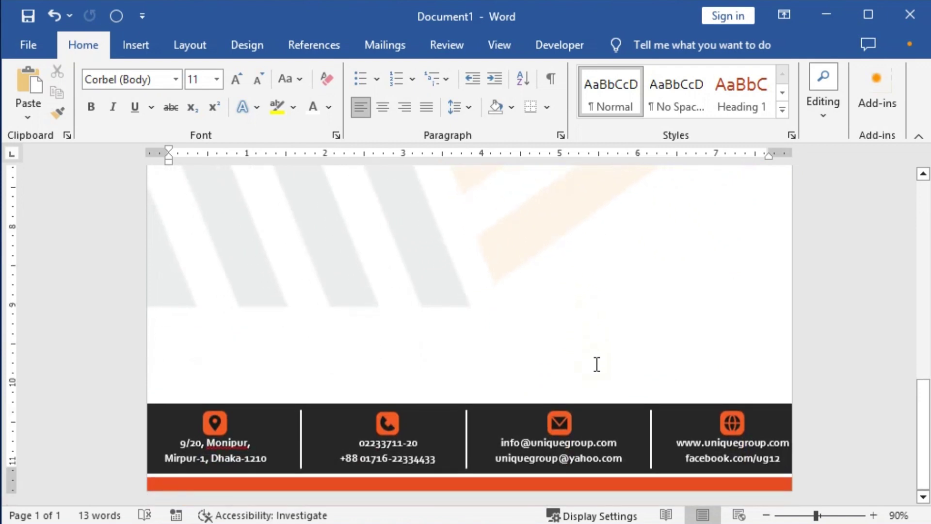
key(ctrl+p)
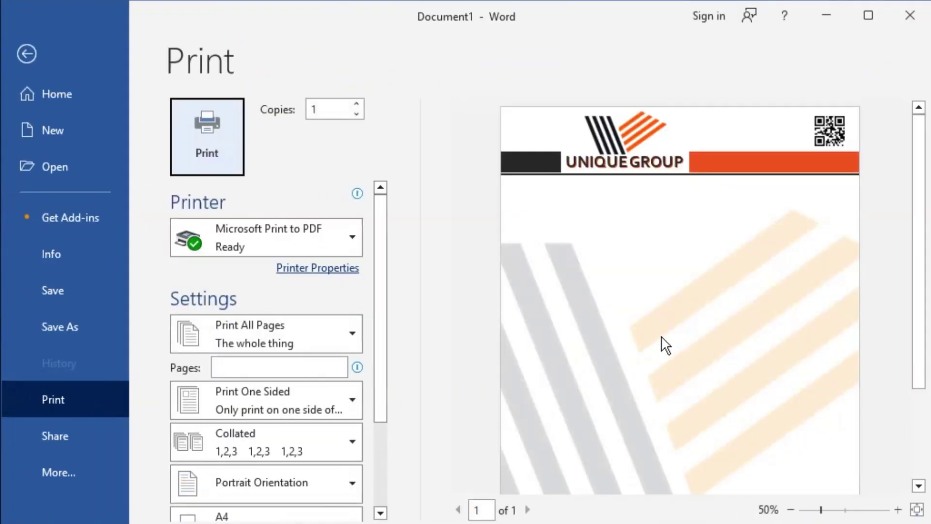
scroll(678, 266, down, 5)
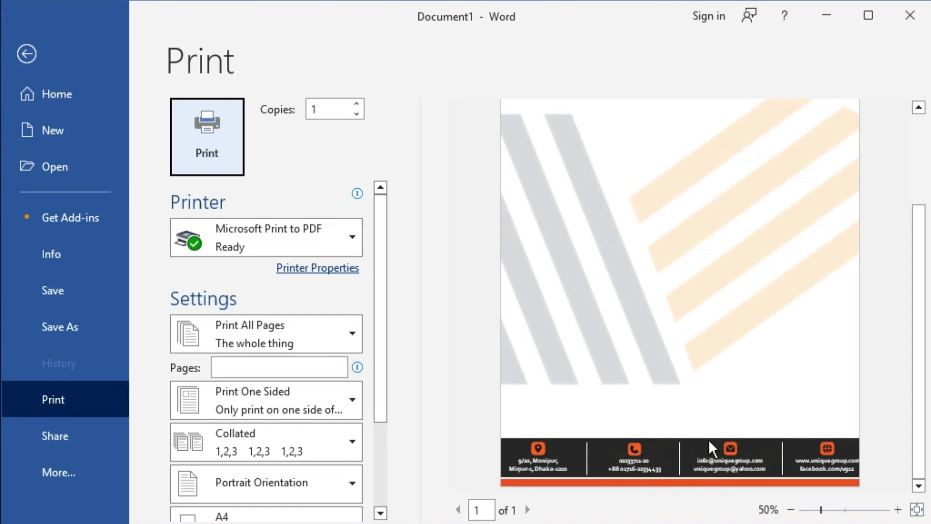
scroll(711, 443, up, 5)
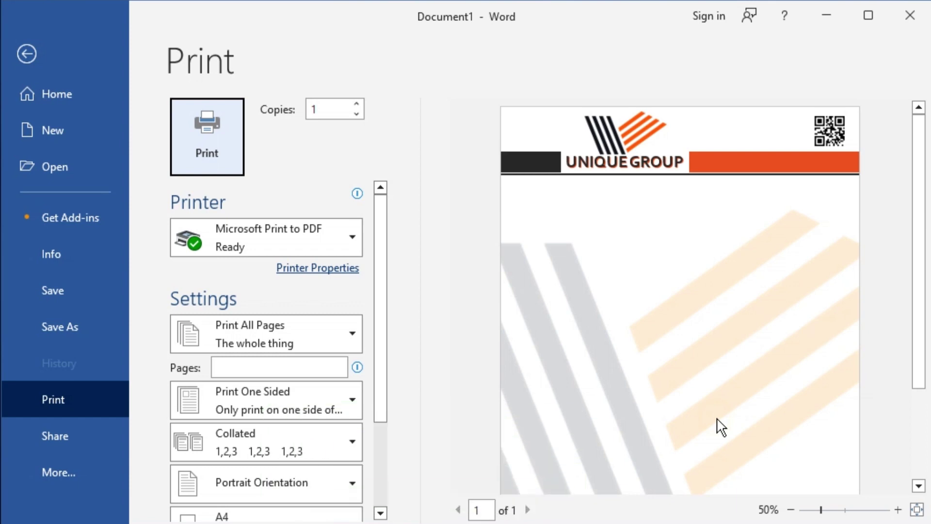
scroll(718, 419, down, 5)
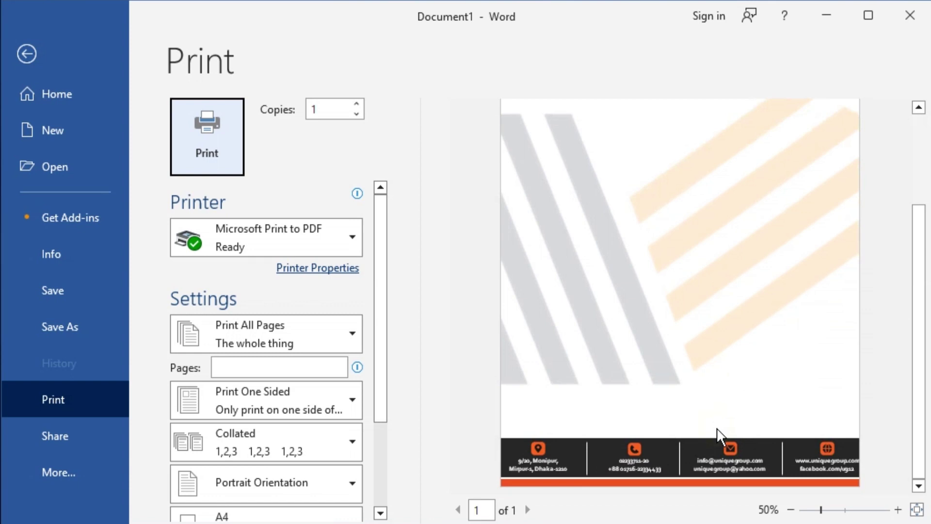
scroll(717, 428, up, 5)
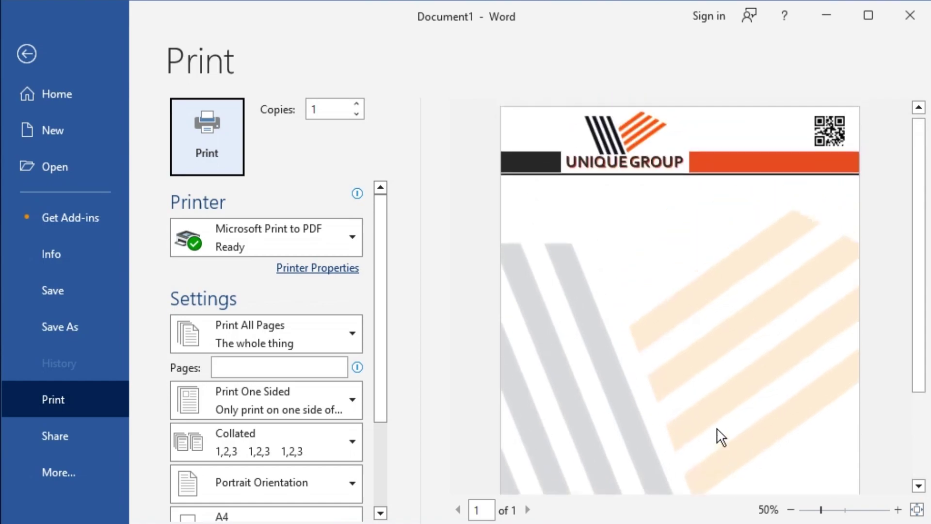